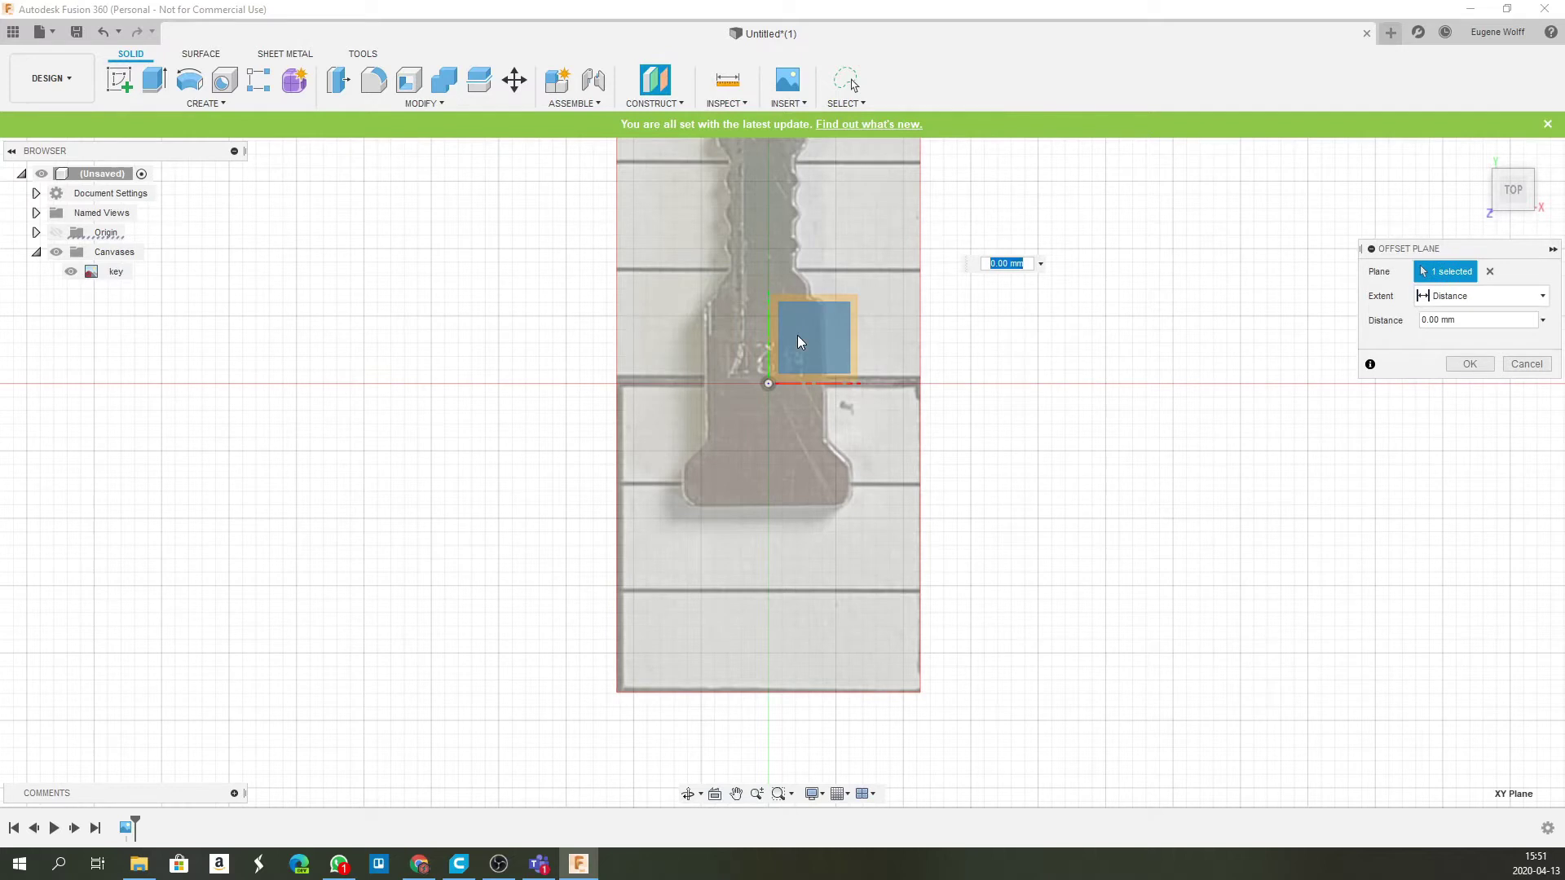
# - Offset a construction plane 2.05 mm above the XY plane and start a sketch on it
pyautogui.write('2.05')
pyautogui.press('Return')
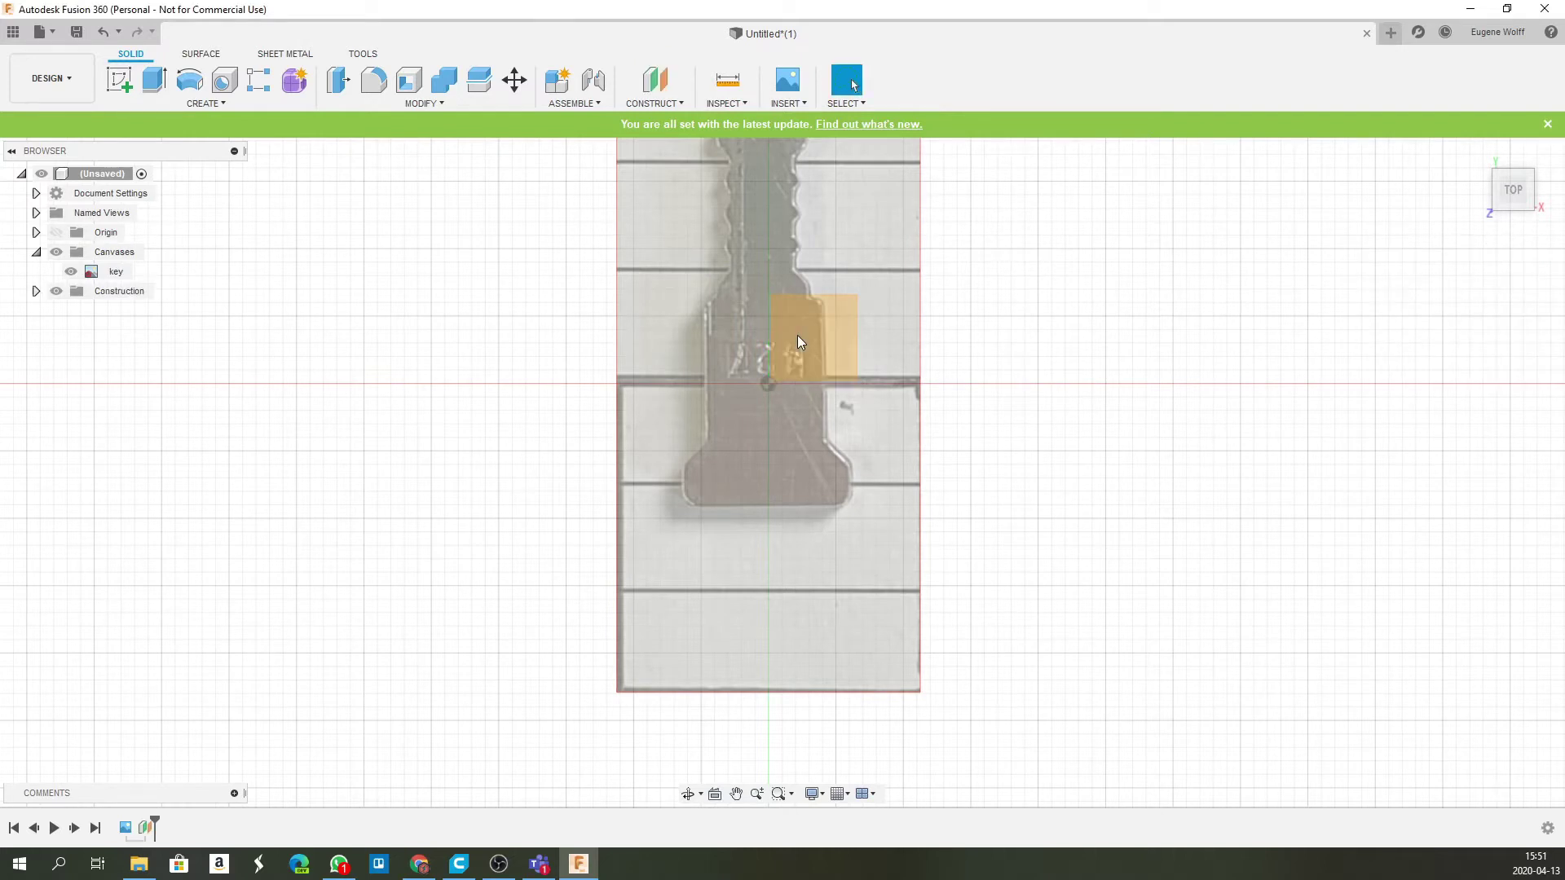
pyautogui.keyDown('shift'); pyautogui.moveTo(1035, 465); pyautogui.dragTo(950, 330, button='middle'); pyautogui.keyUp('shift')
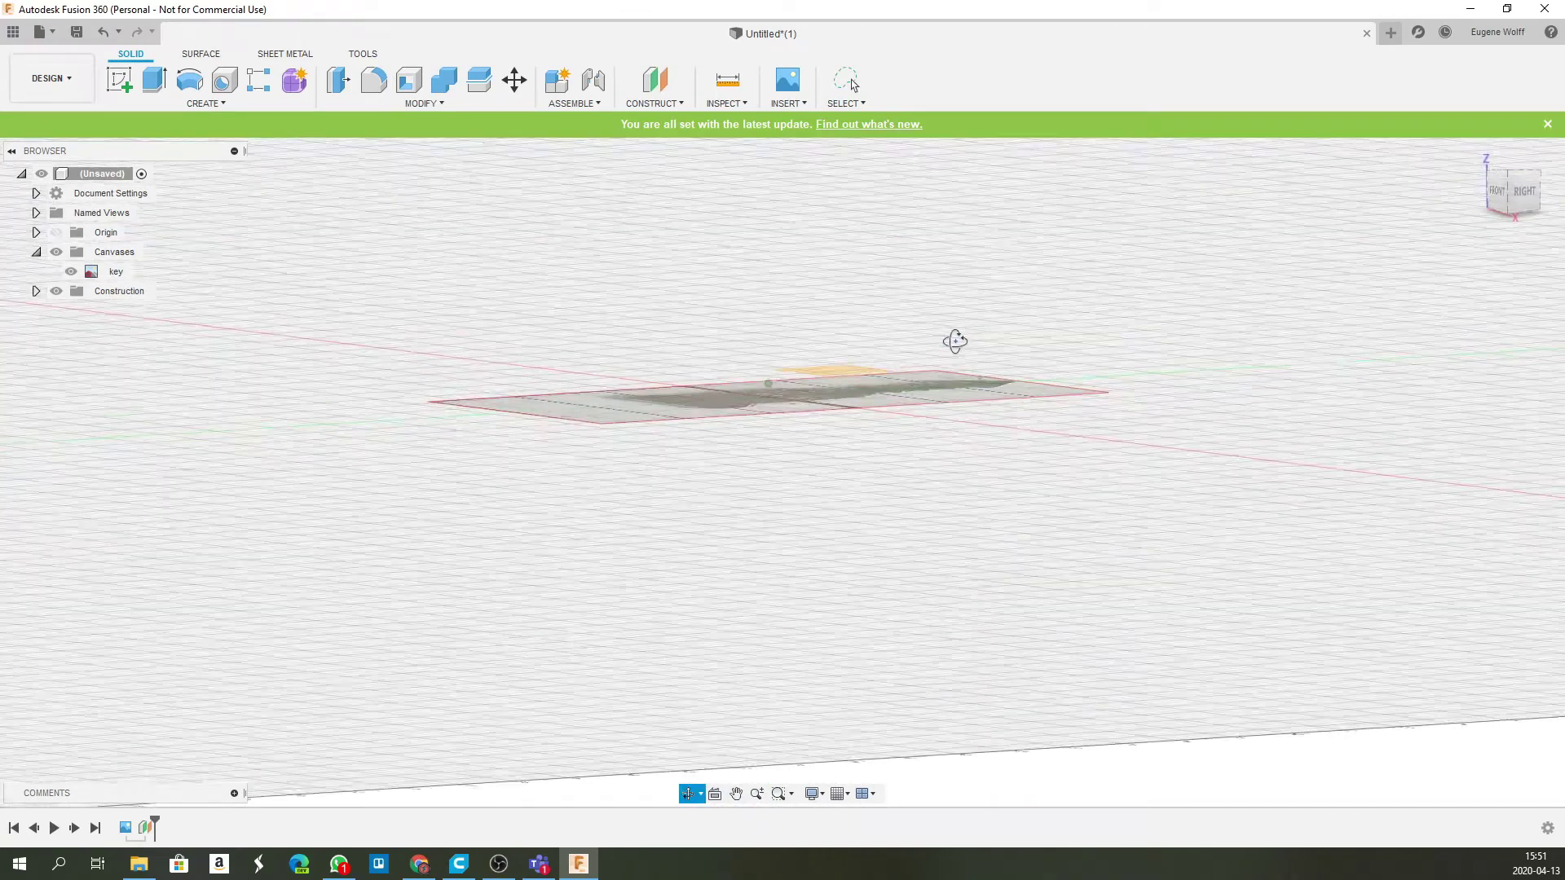
pyautogui.click(119, 79)
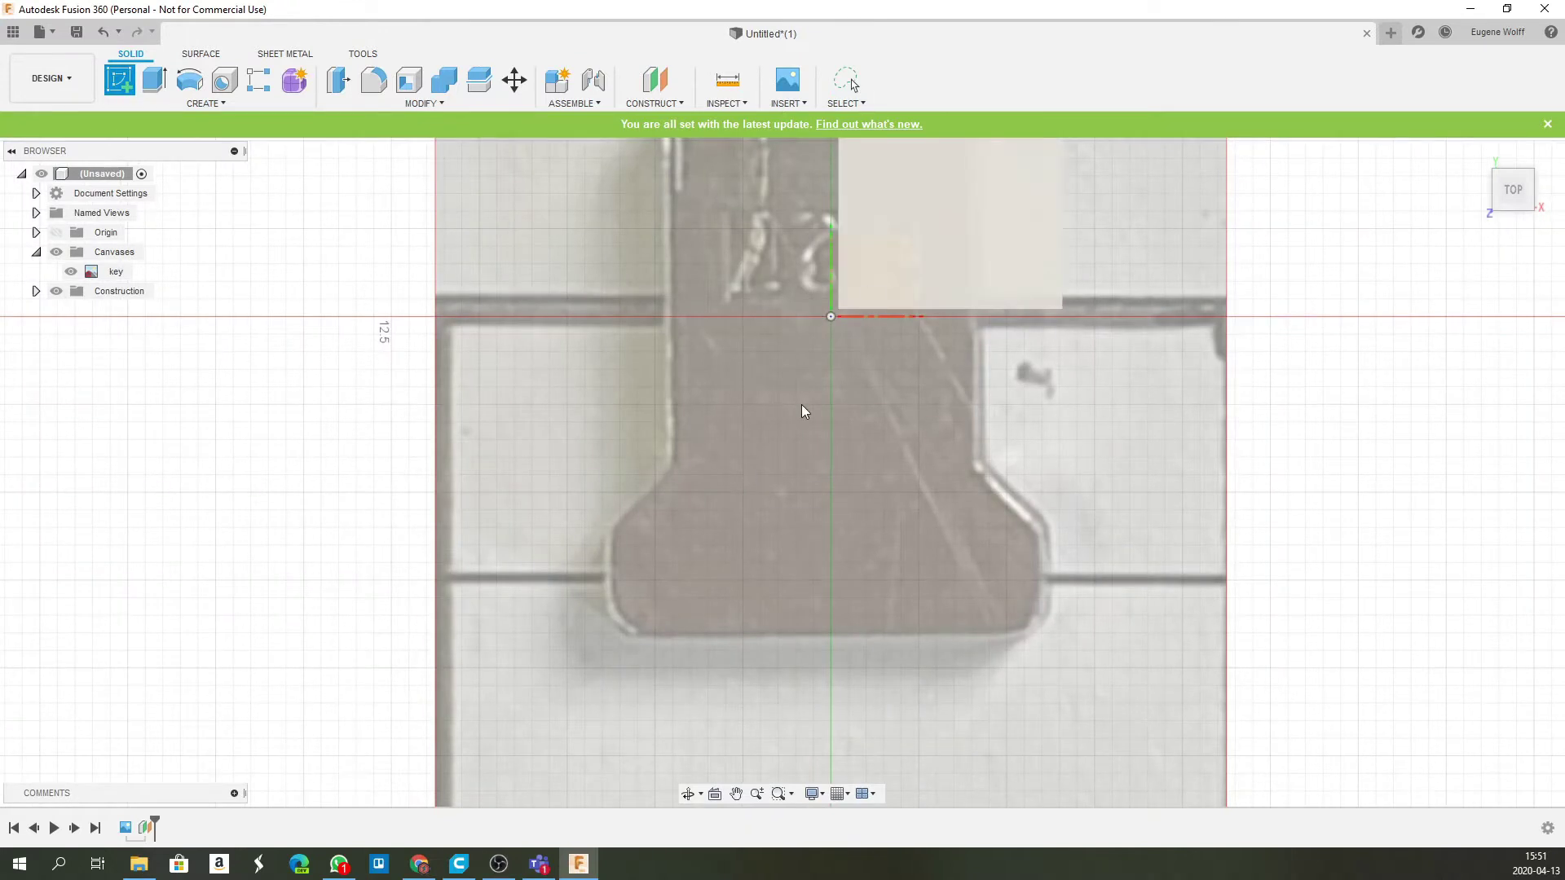
pyautogui.click(882, 276)
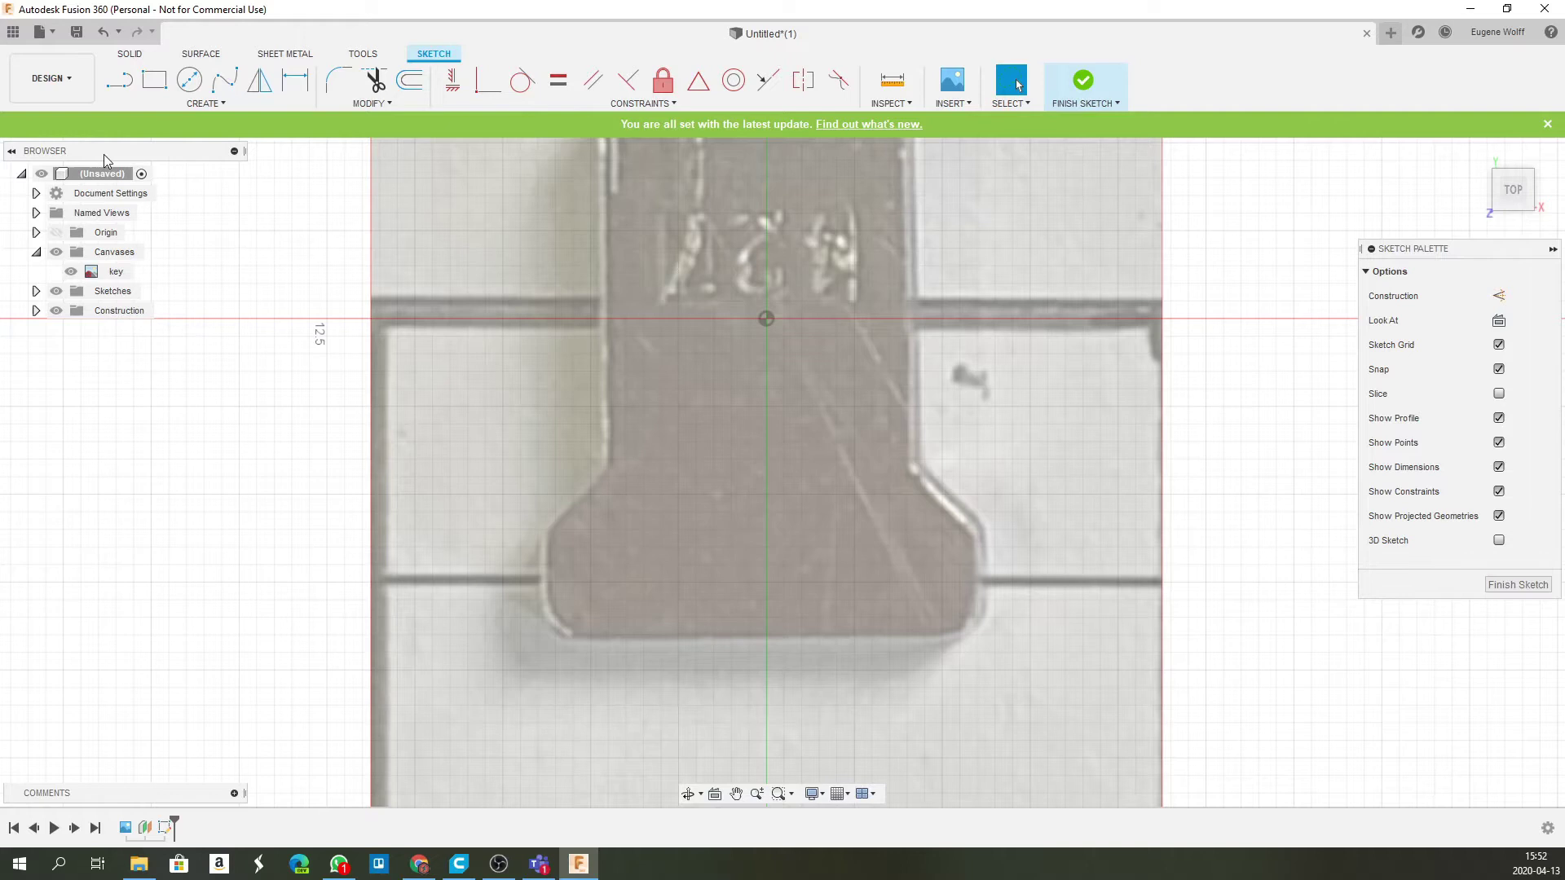
# - Trace the wide lower end of the key with connected lines, following its sloped shoulders and closing the outline just below the origin
pyautogui.click(119, 79)
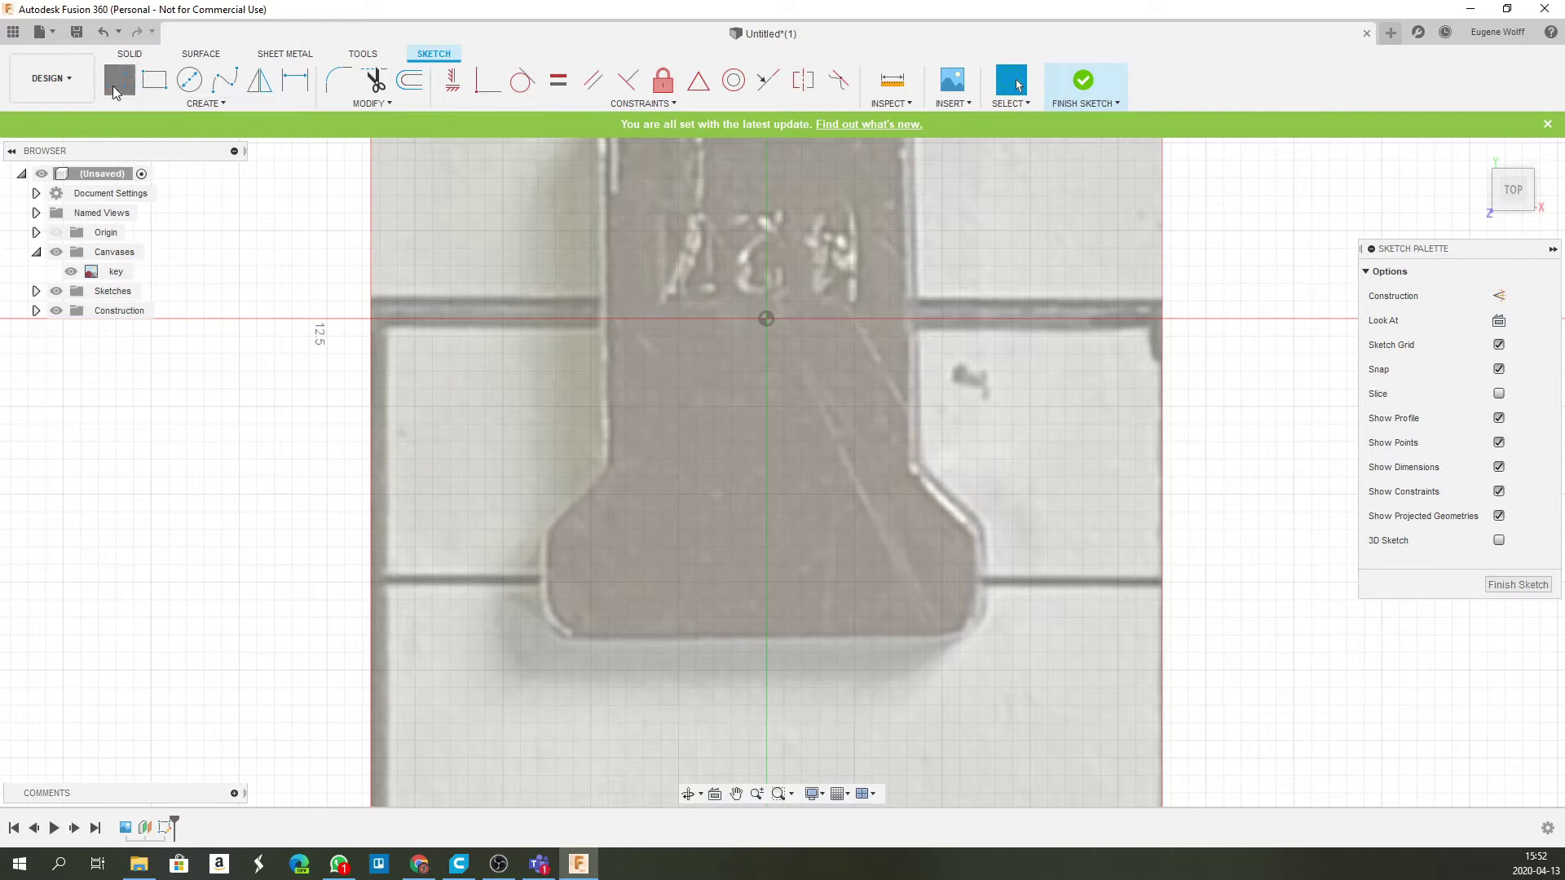
pyautogui.click(599, 336)
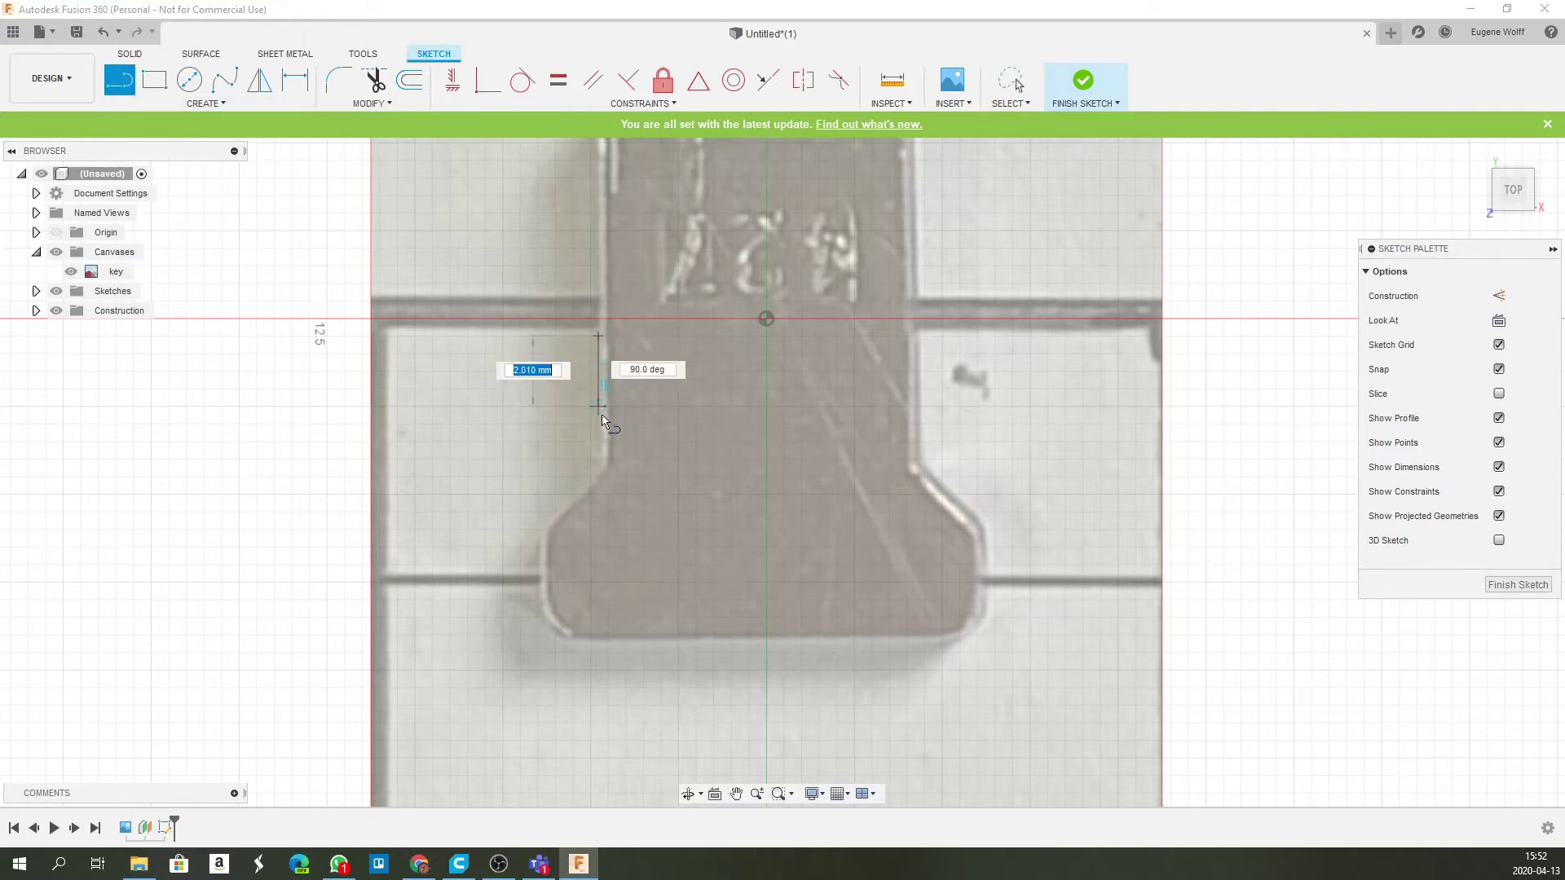
pyautogui.click(604, 473)
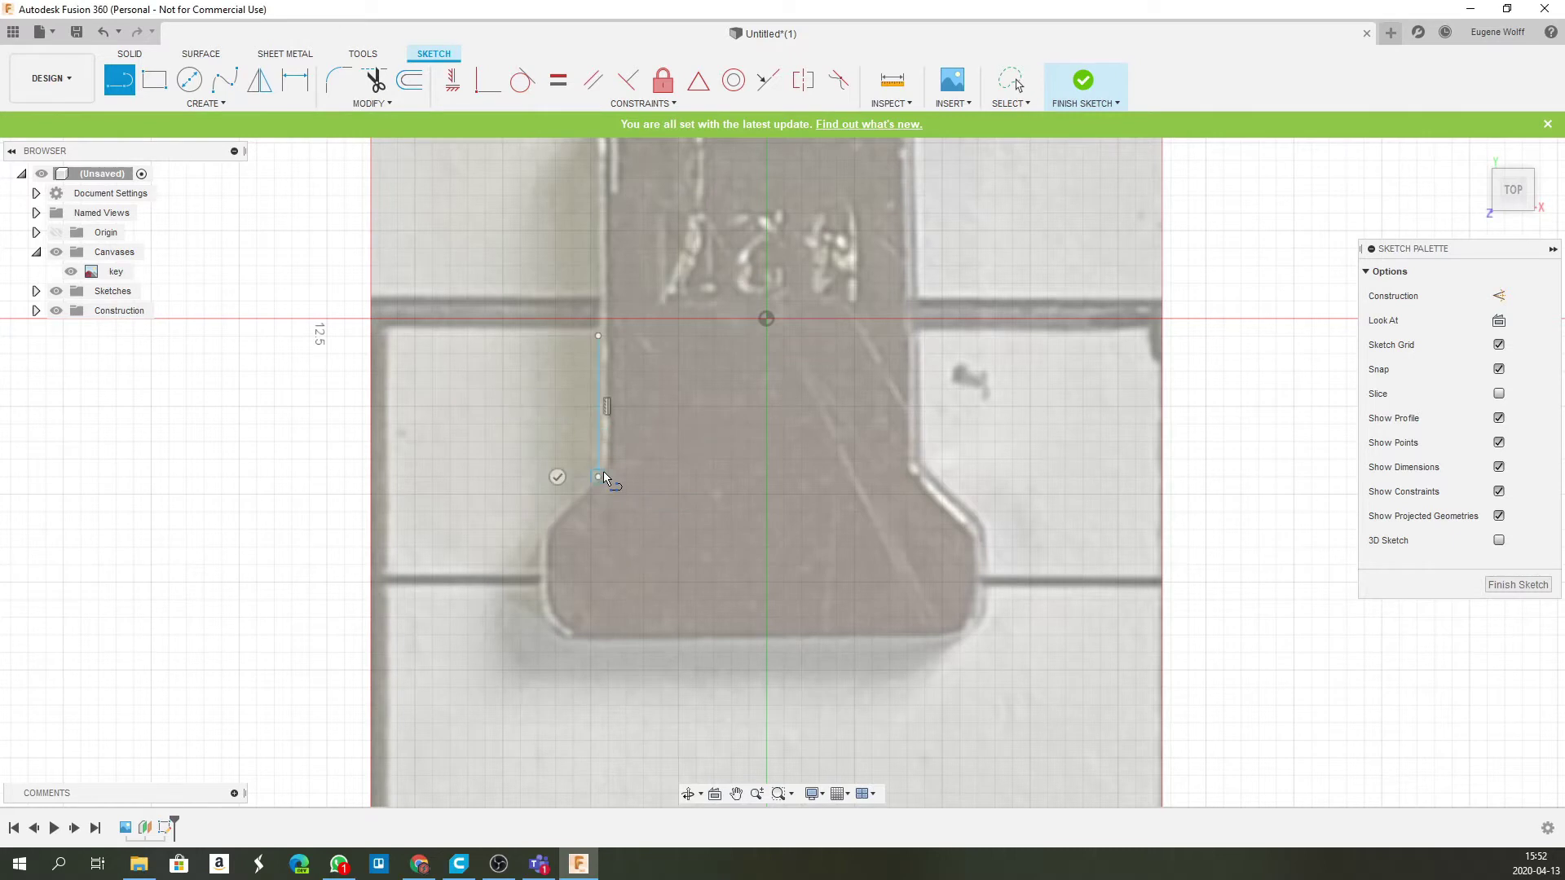
pyautogui.click(538, 530)
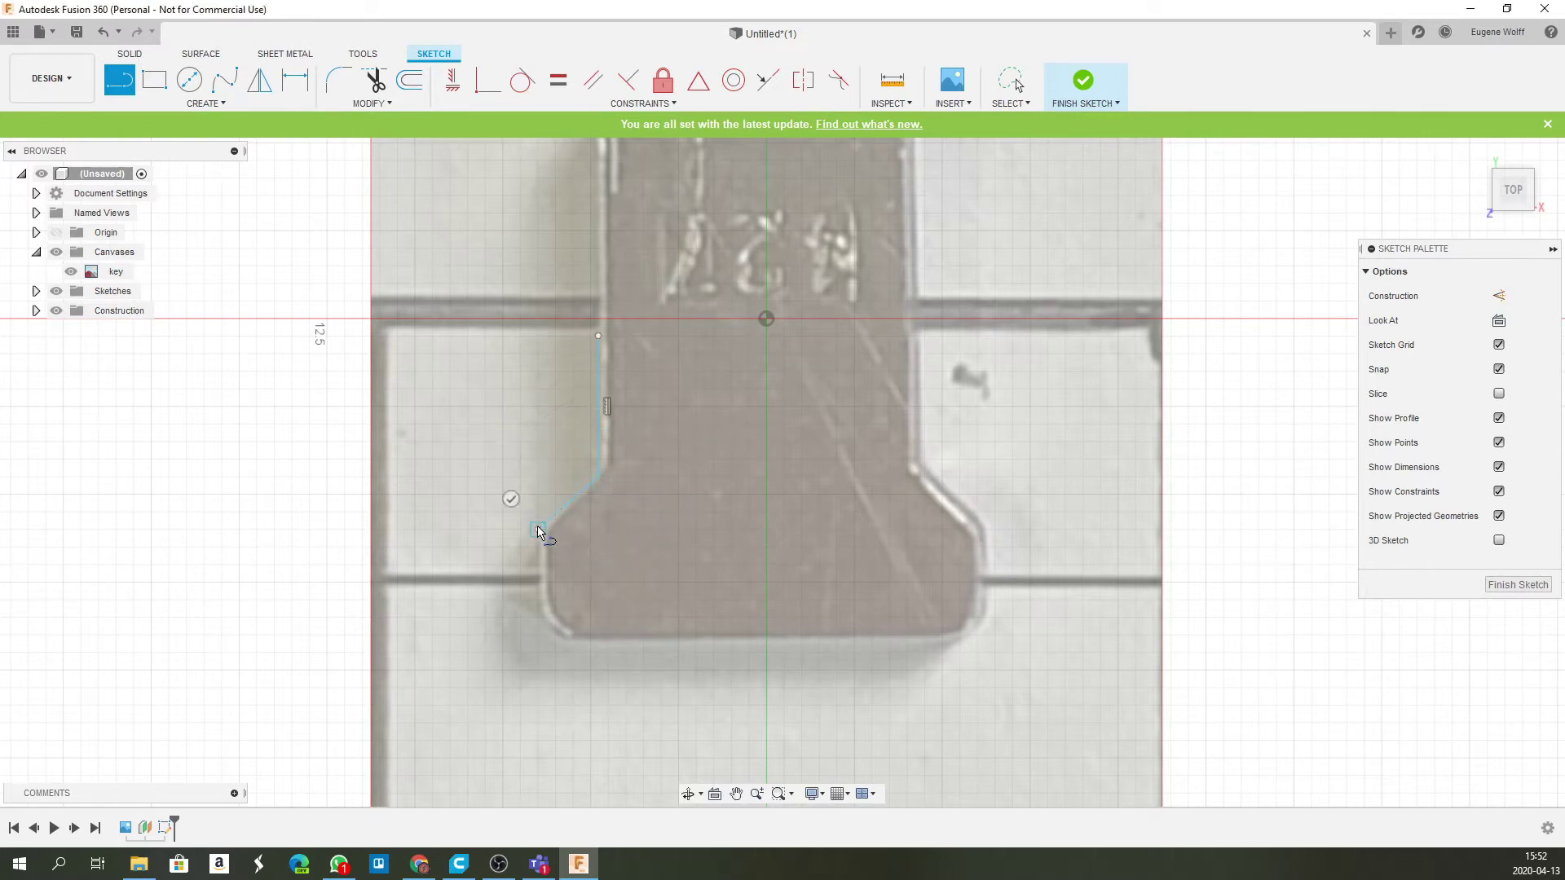
pyautogui.click(537, 642)
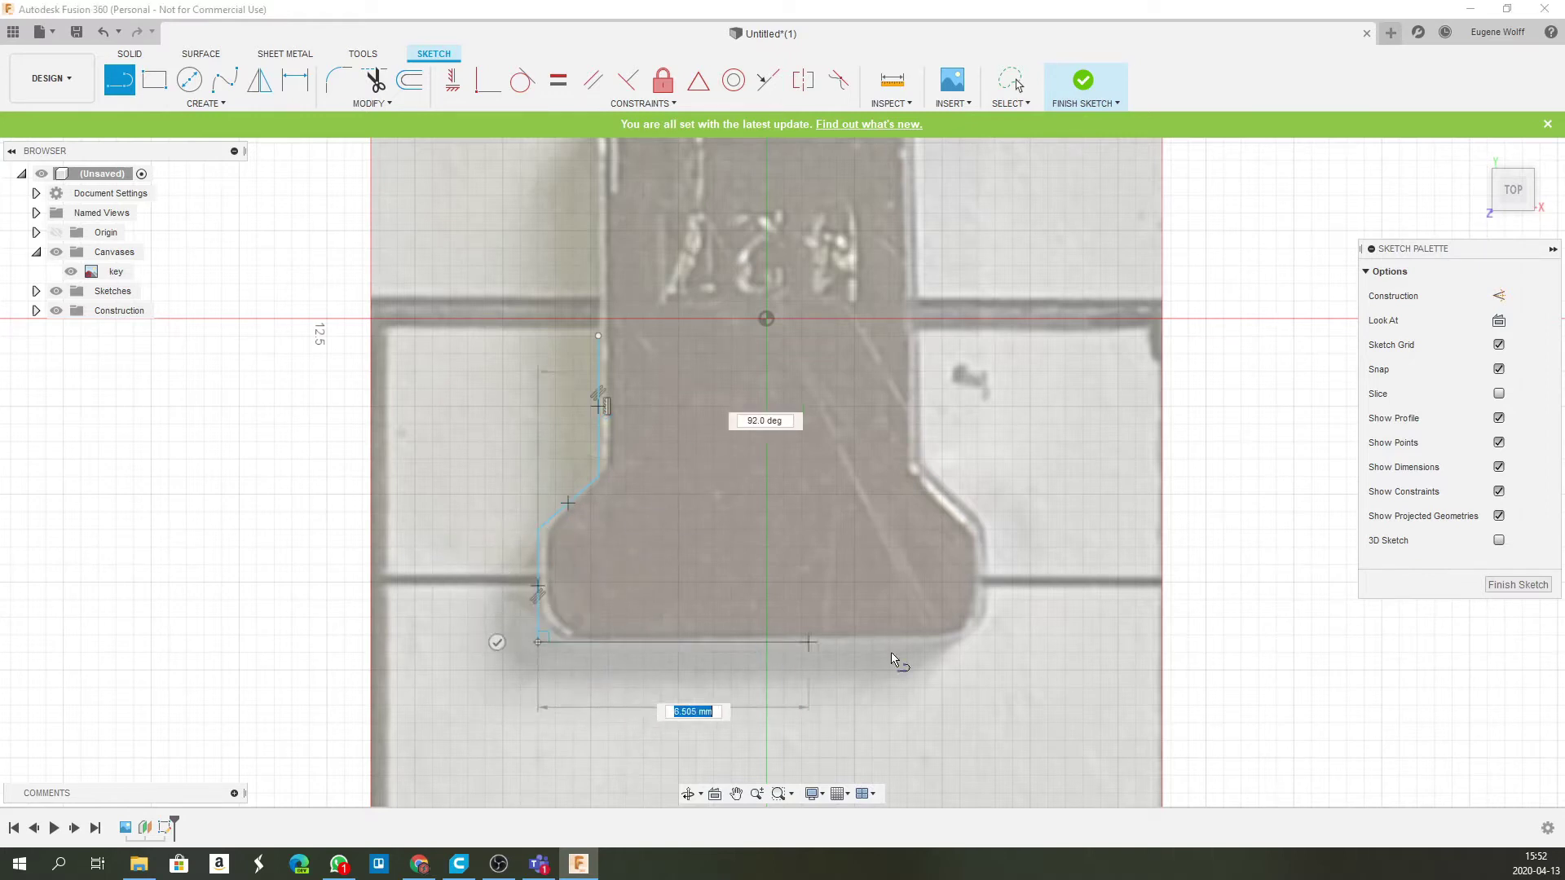
pyautogui.click(986, 643)
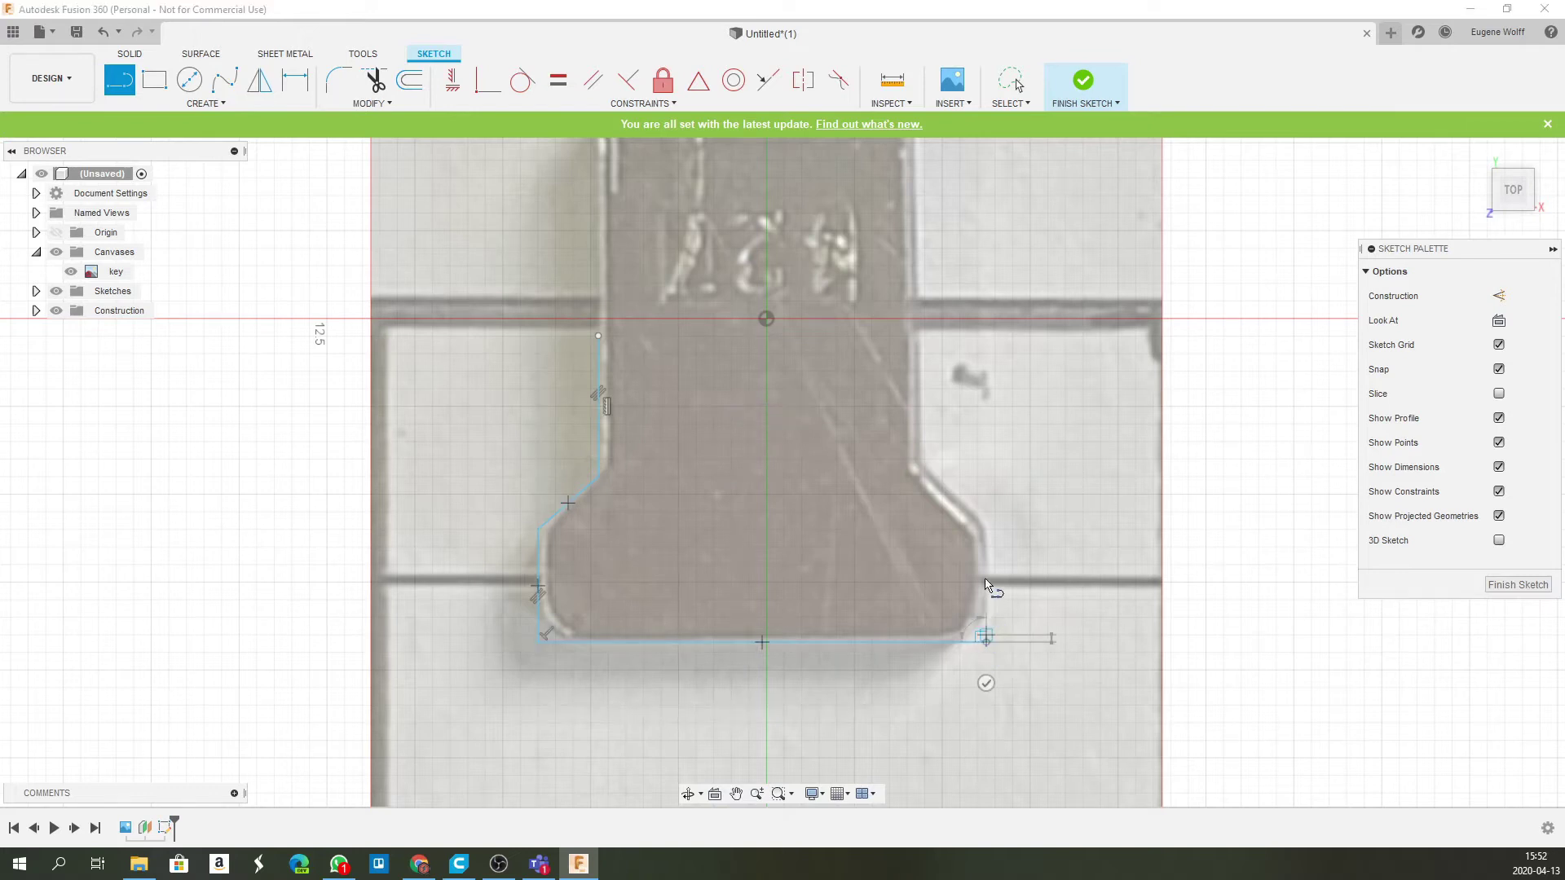
pyautogui.click(986, 518)
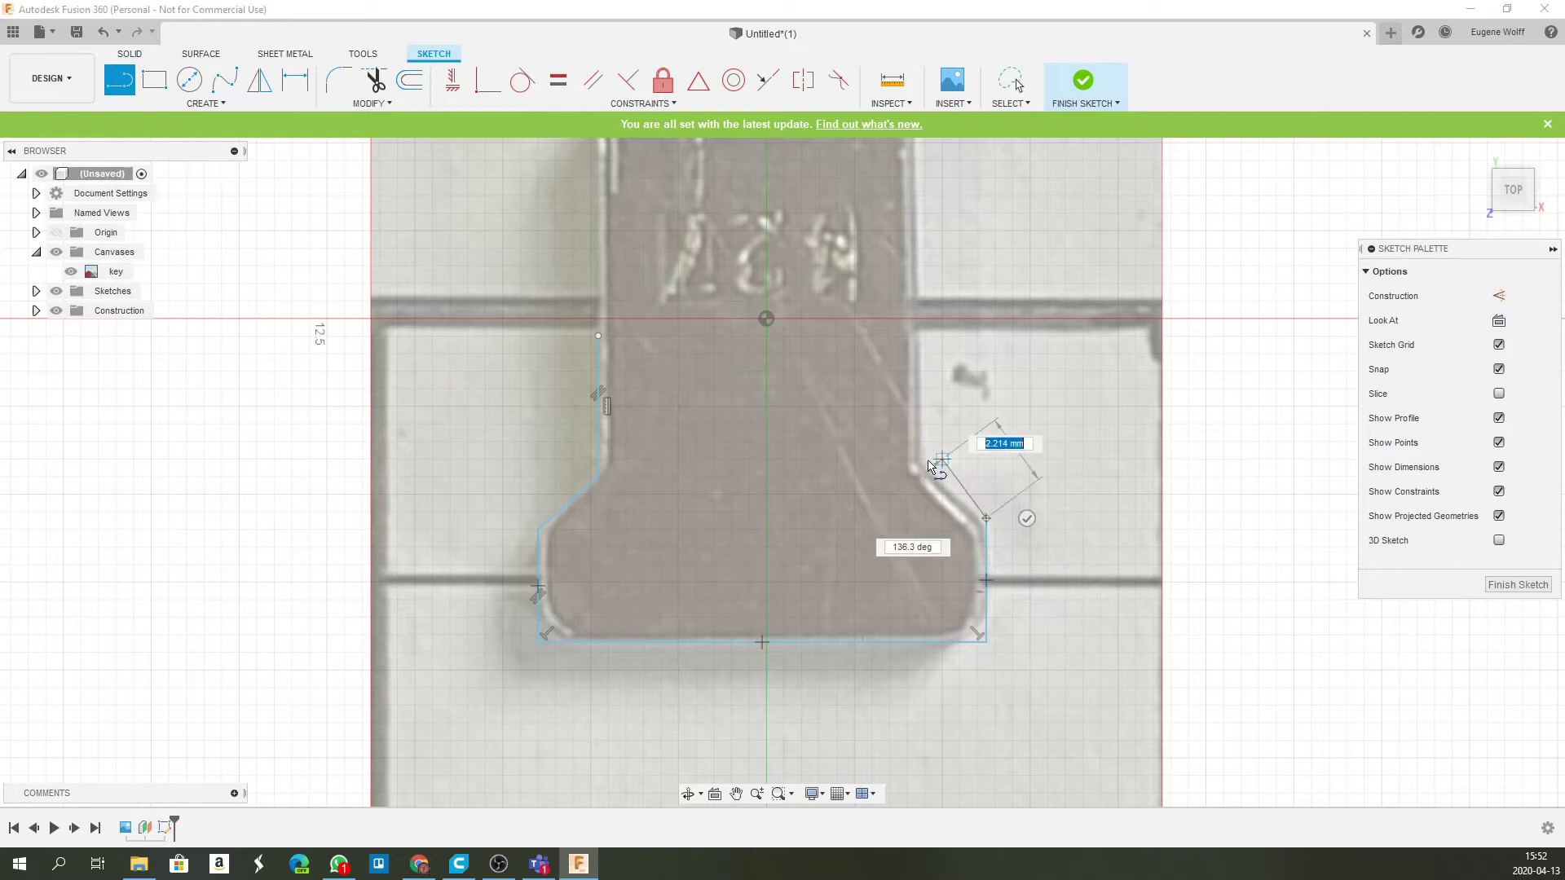
pyautogui.click(925, 460)
pyautogui.click(924, 336)
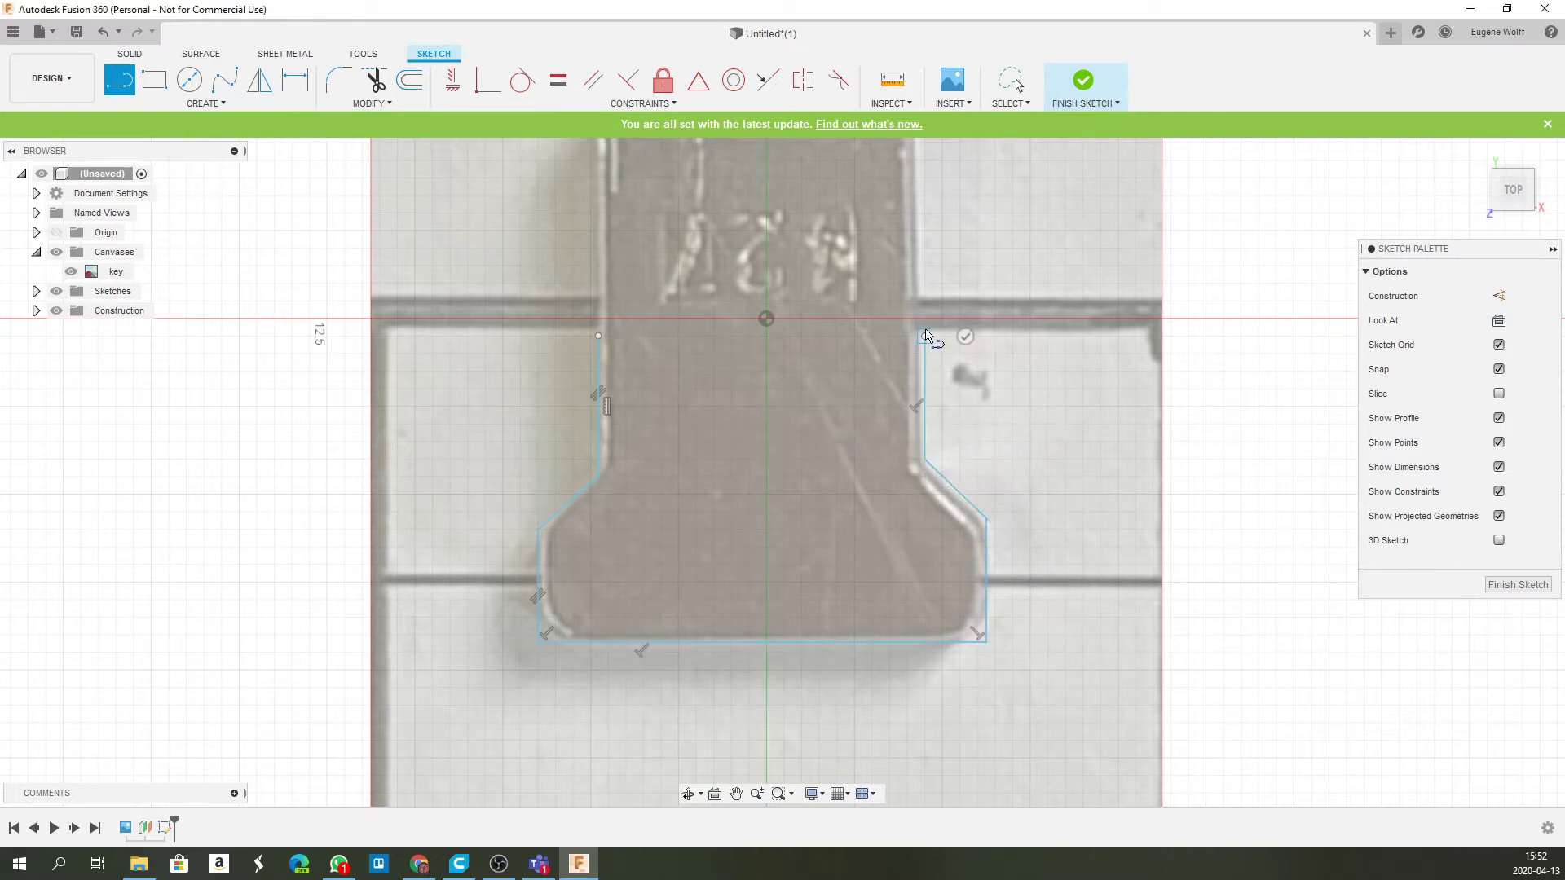
pyautogui.click(599, 335)
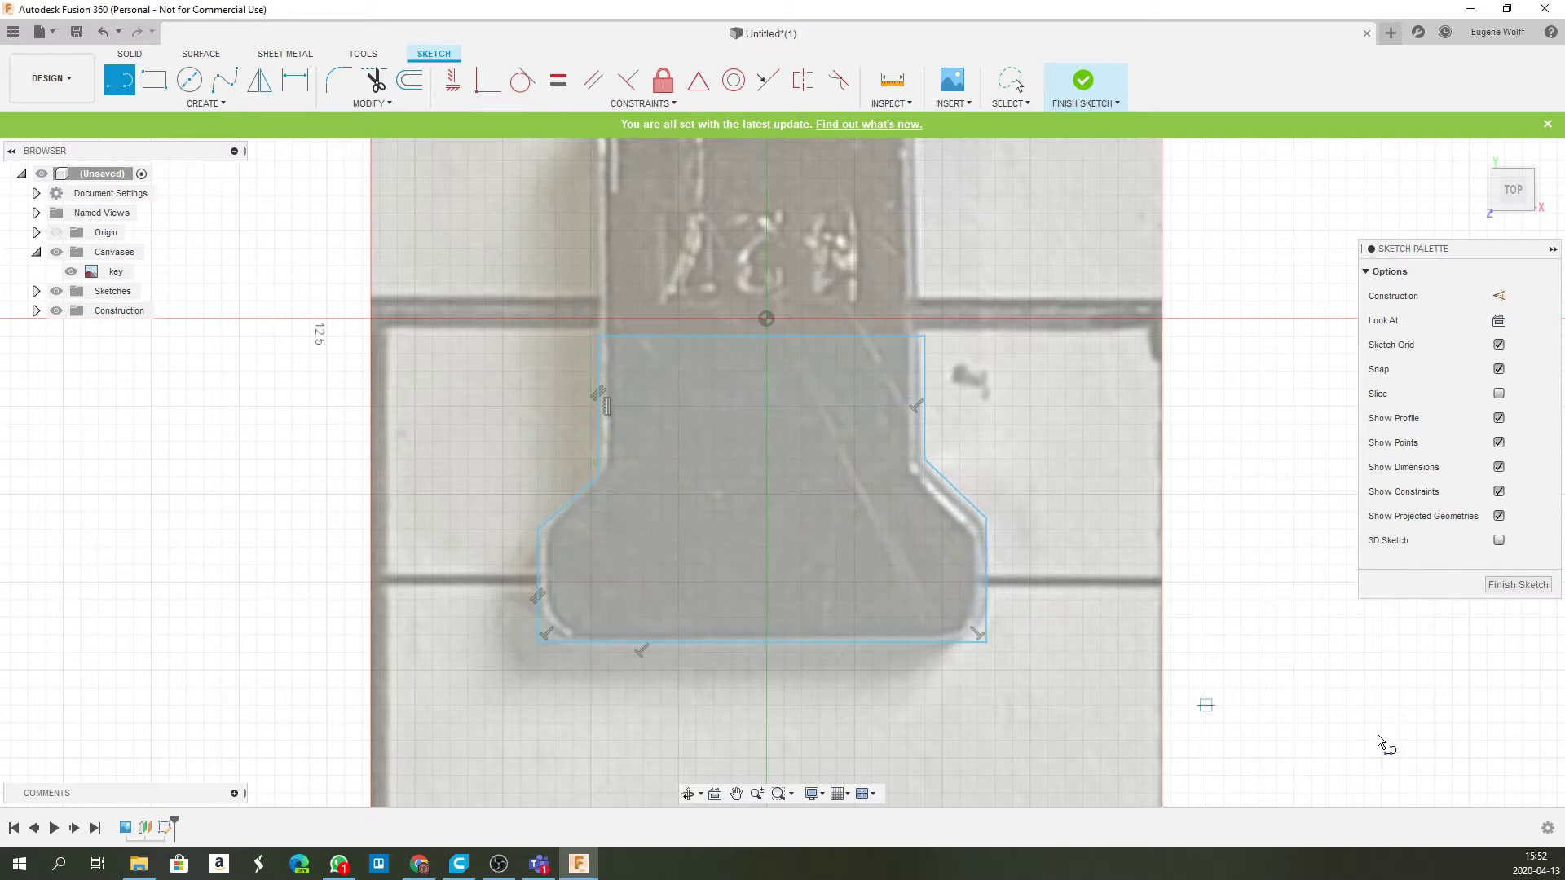
pyautogui.click(766, 336)
# - Fillet the neck and shoulder corners on the left side of the key outline with a 0.75 mm radius
pyautogui.click(370, 103)
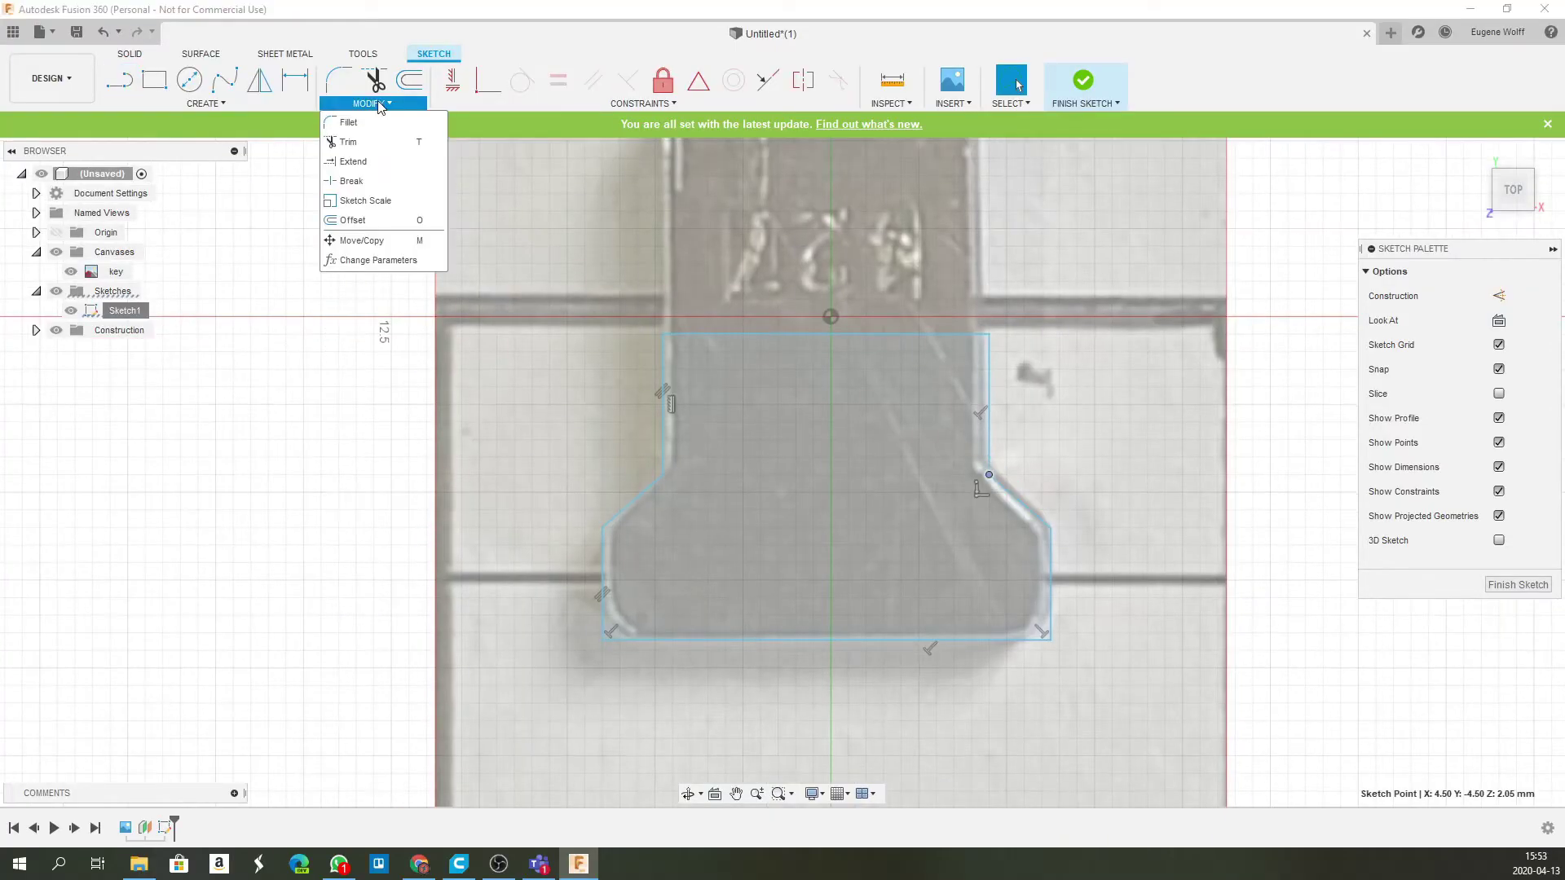
pyautogui.click(348, 122)
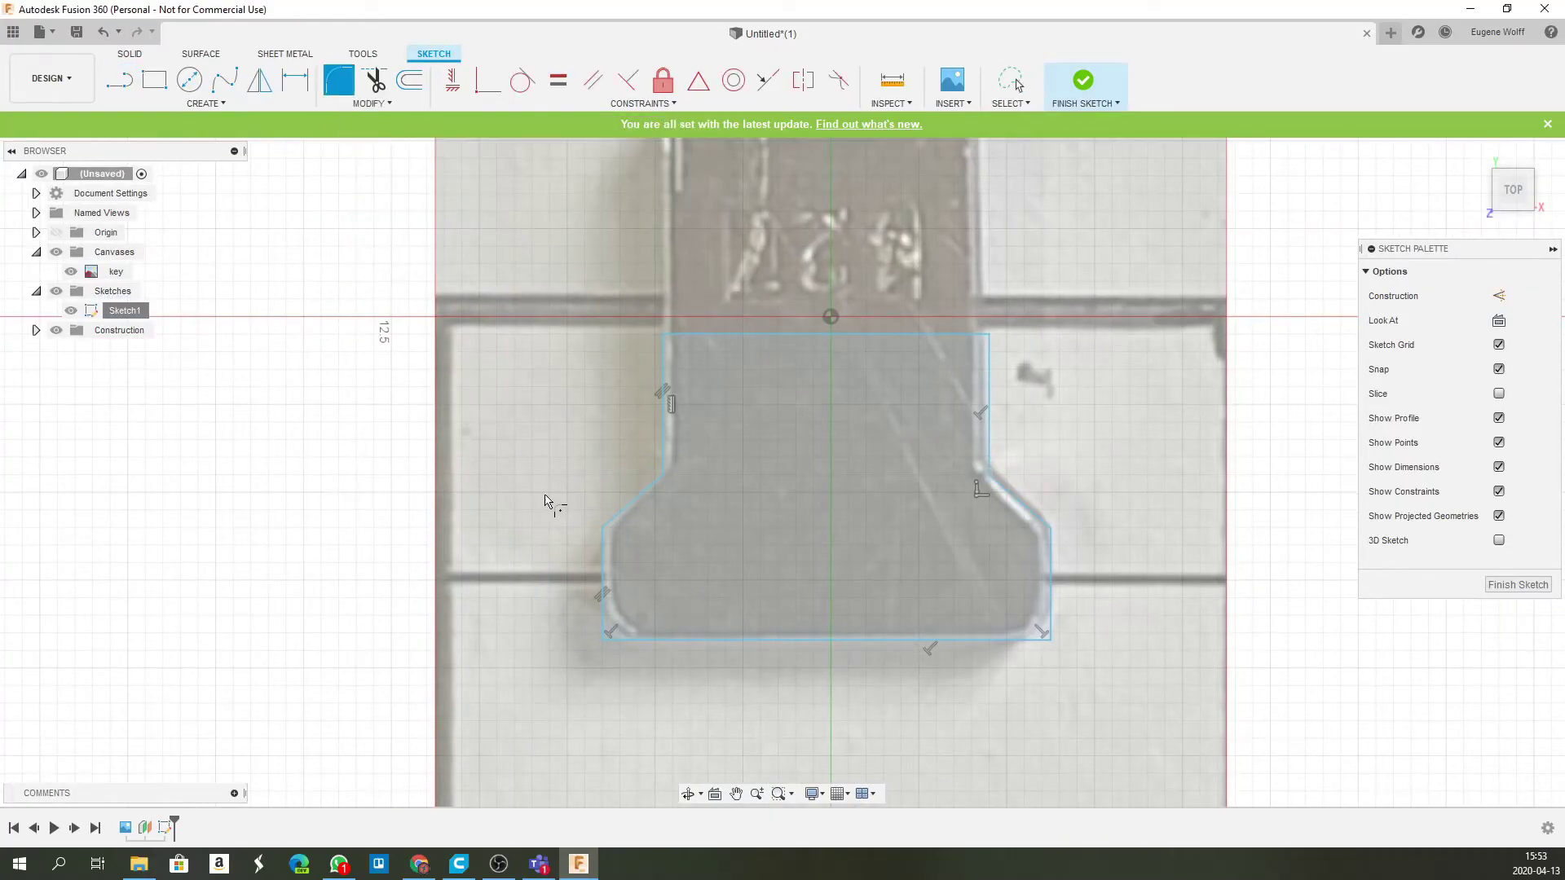
pyautogui.click(661, 477)
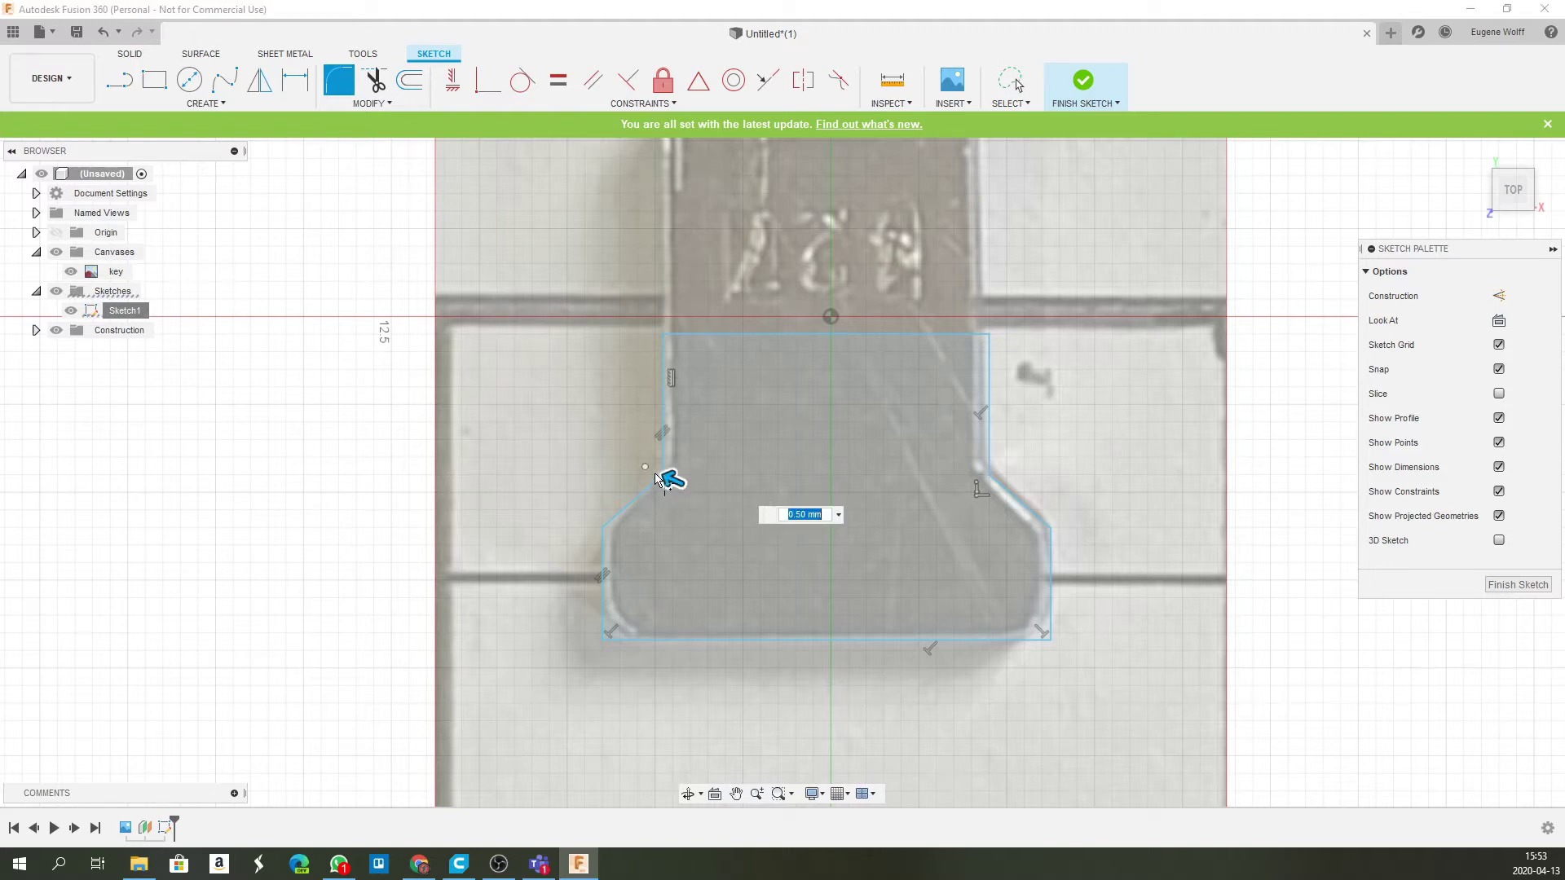
pyautogui.write('2.25')
pyautogui.press('Return')
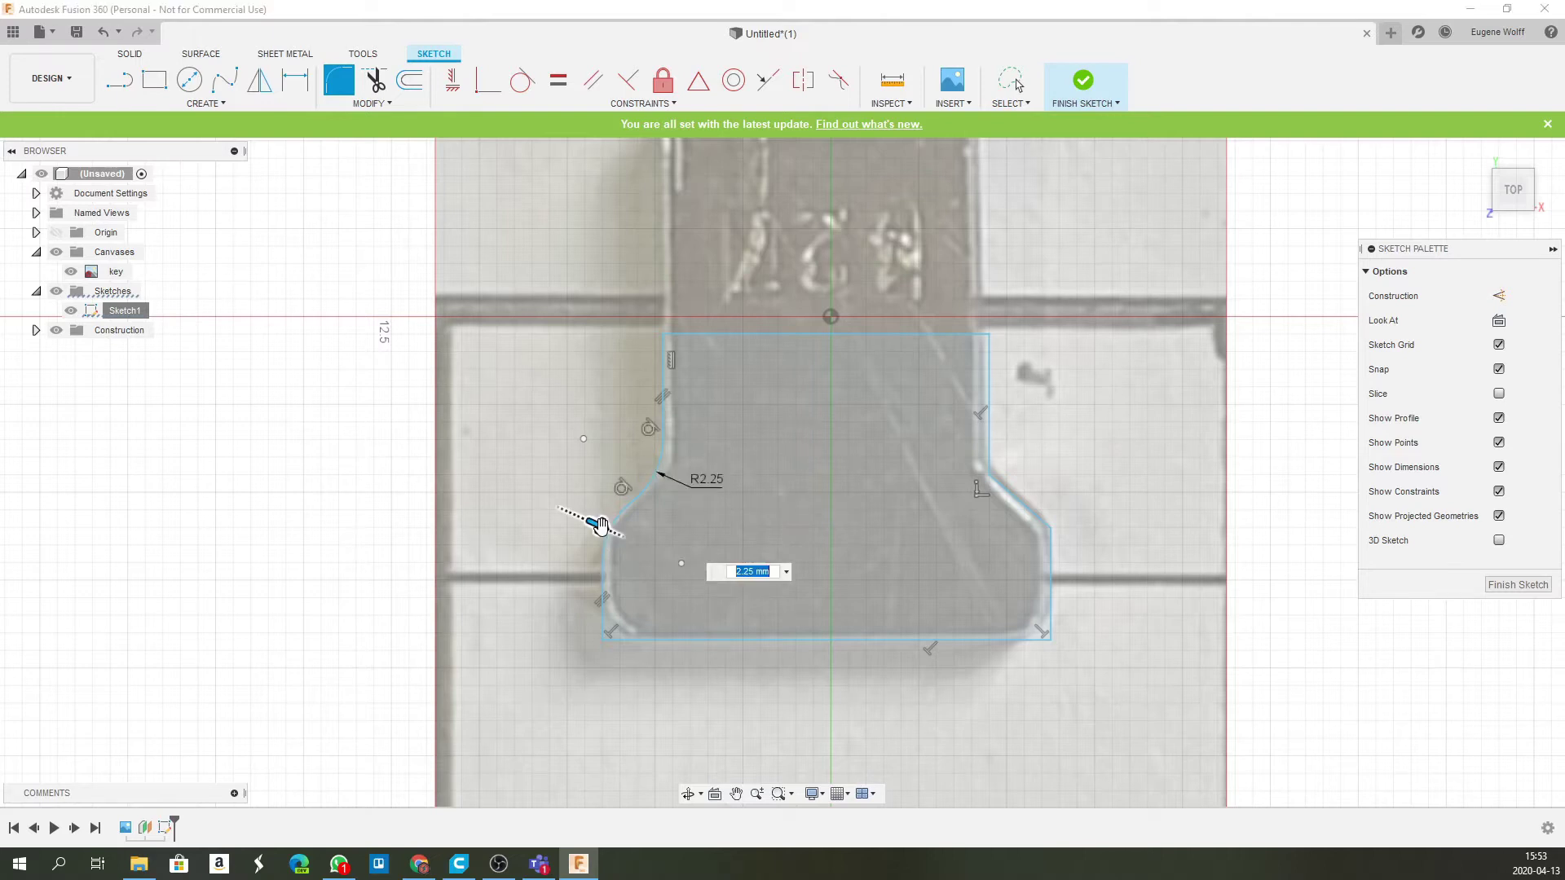
pyautogui.write('0.75')
pyautogui.press('Return')
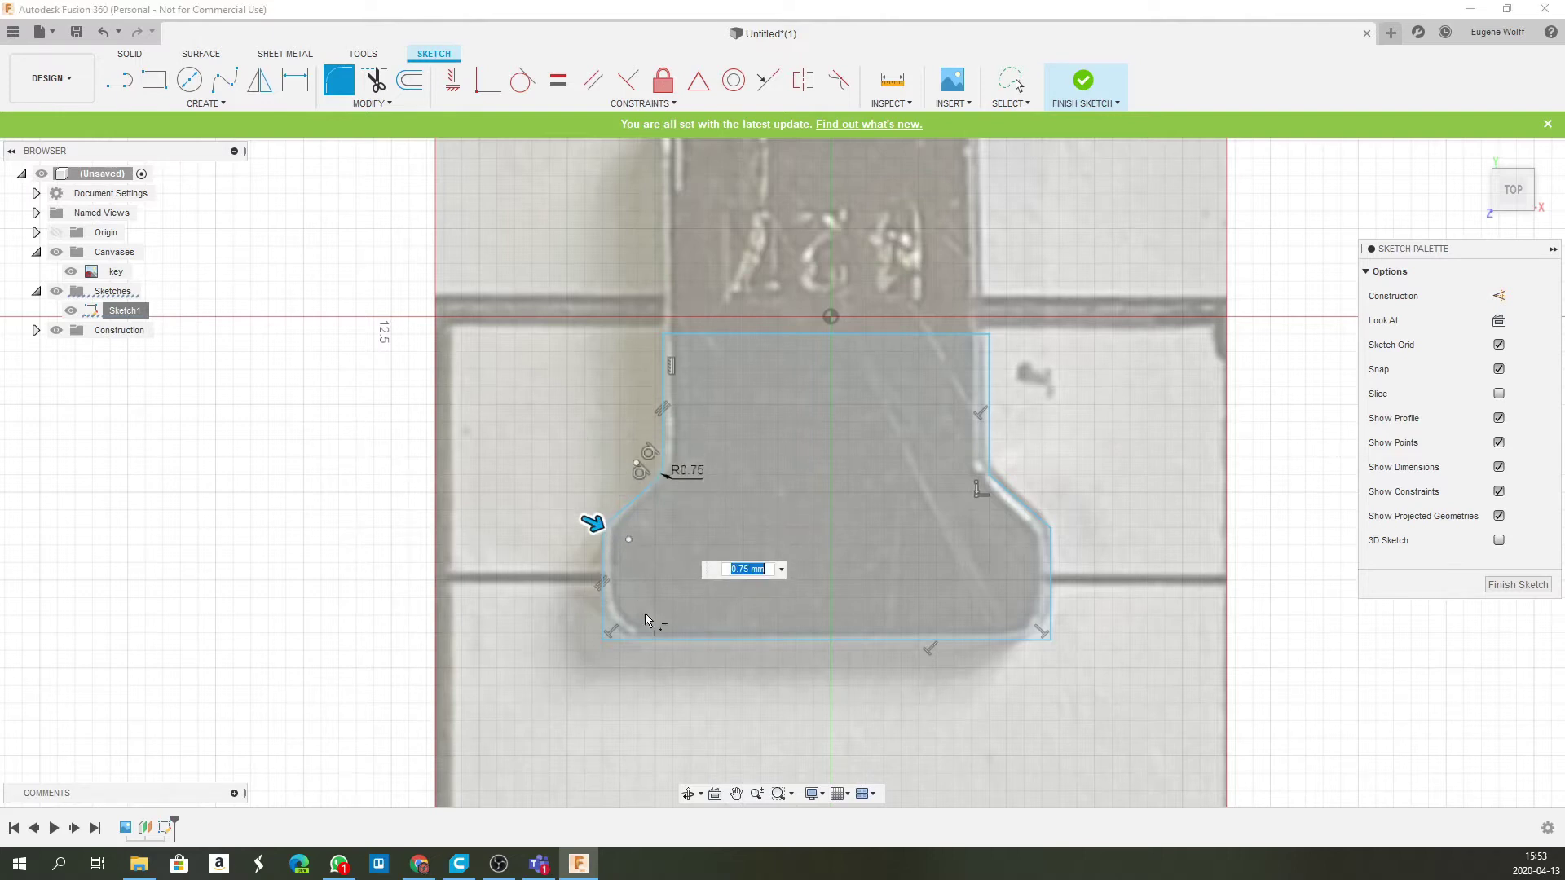
# - Fillet both bottom corners plus the right shoulder and neck corners, set the shared radius to 0.50 mm, and finish the sketch
pyautogui.click(604, 642)
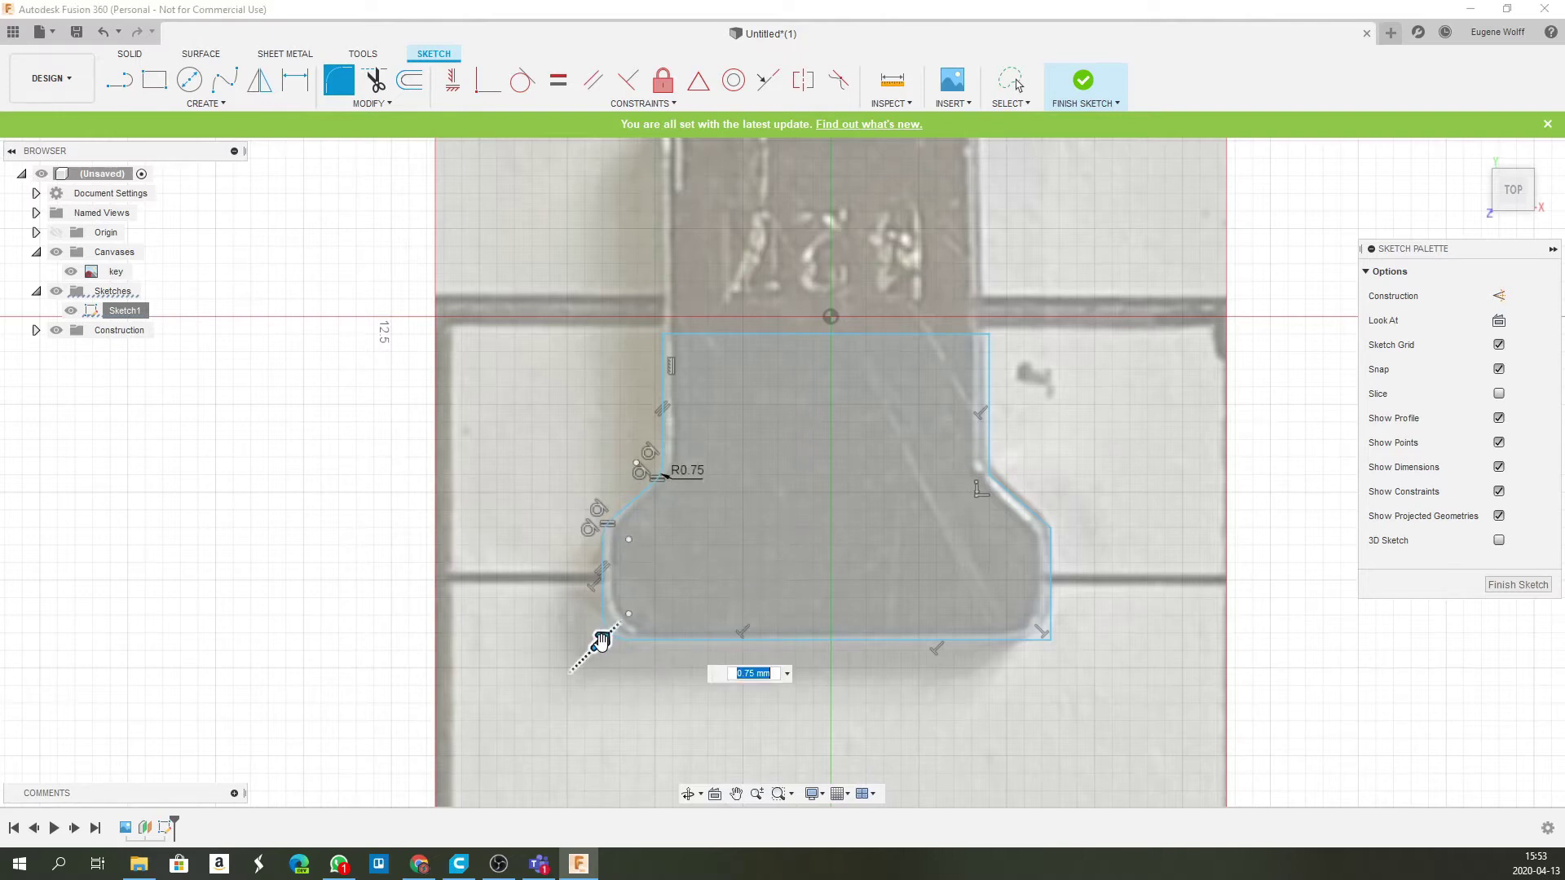
pyautogui.moveTo(604, 641); pyautogui.dragTo(604, 634)
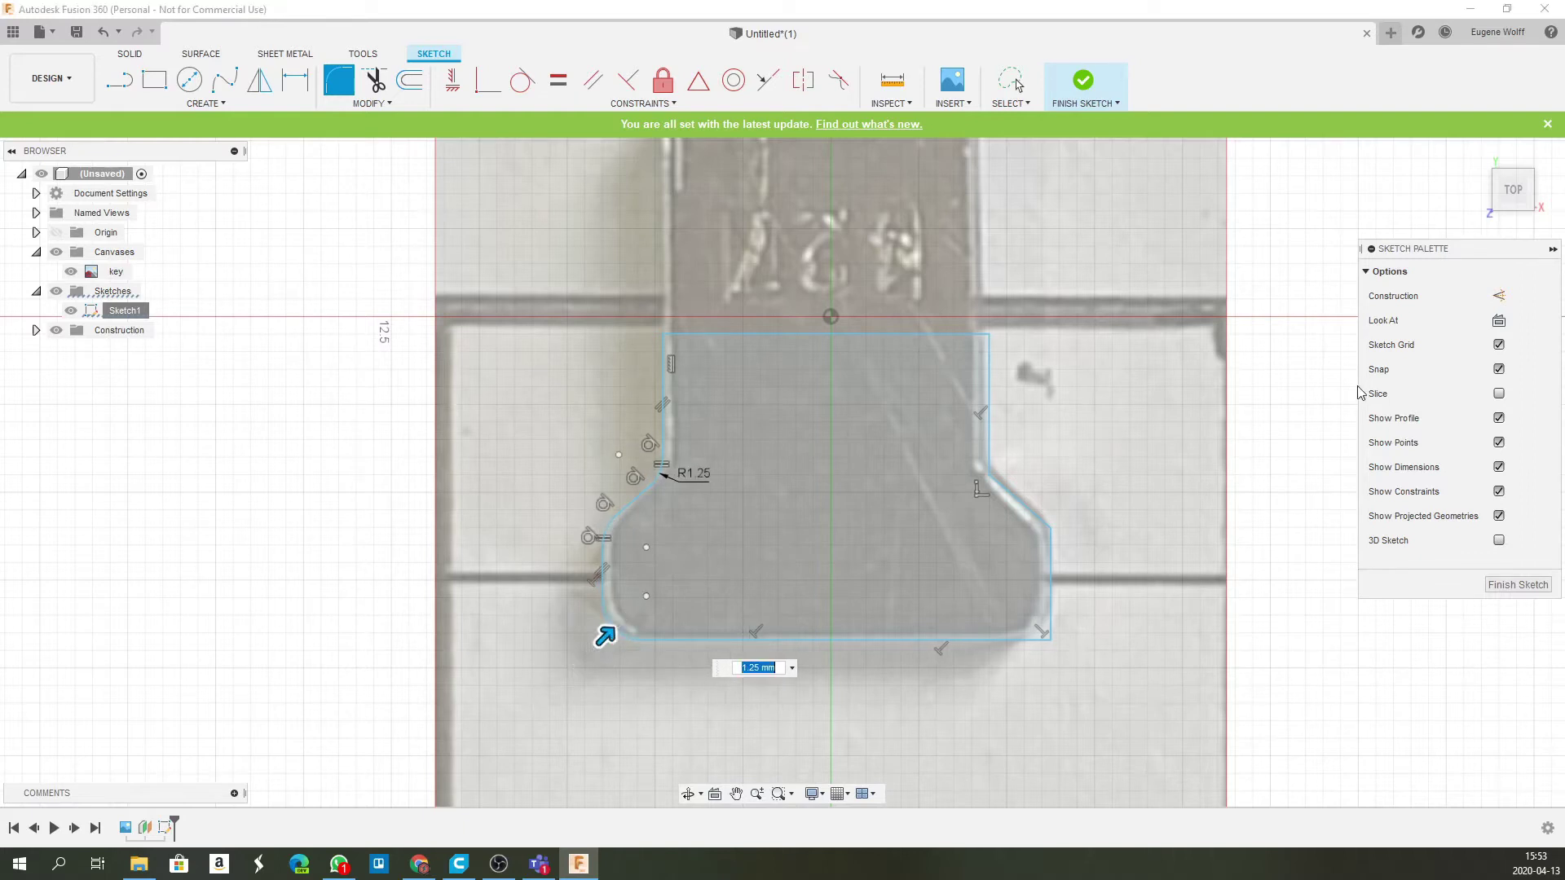
pyautogui.click(1049, 638)
pyautogui.moveTo(1045, 635); pyautogui.dragTo(1049, 639)
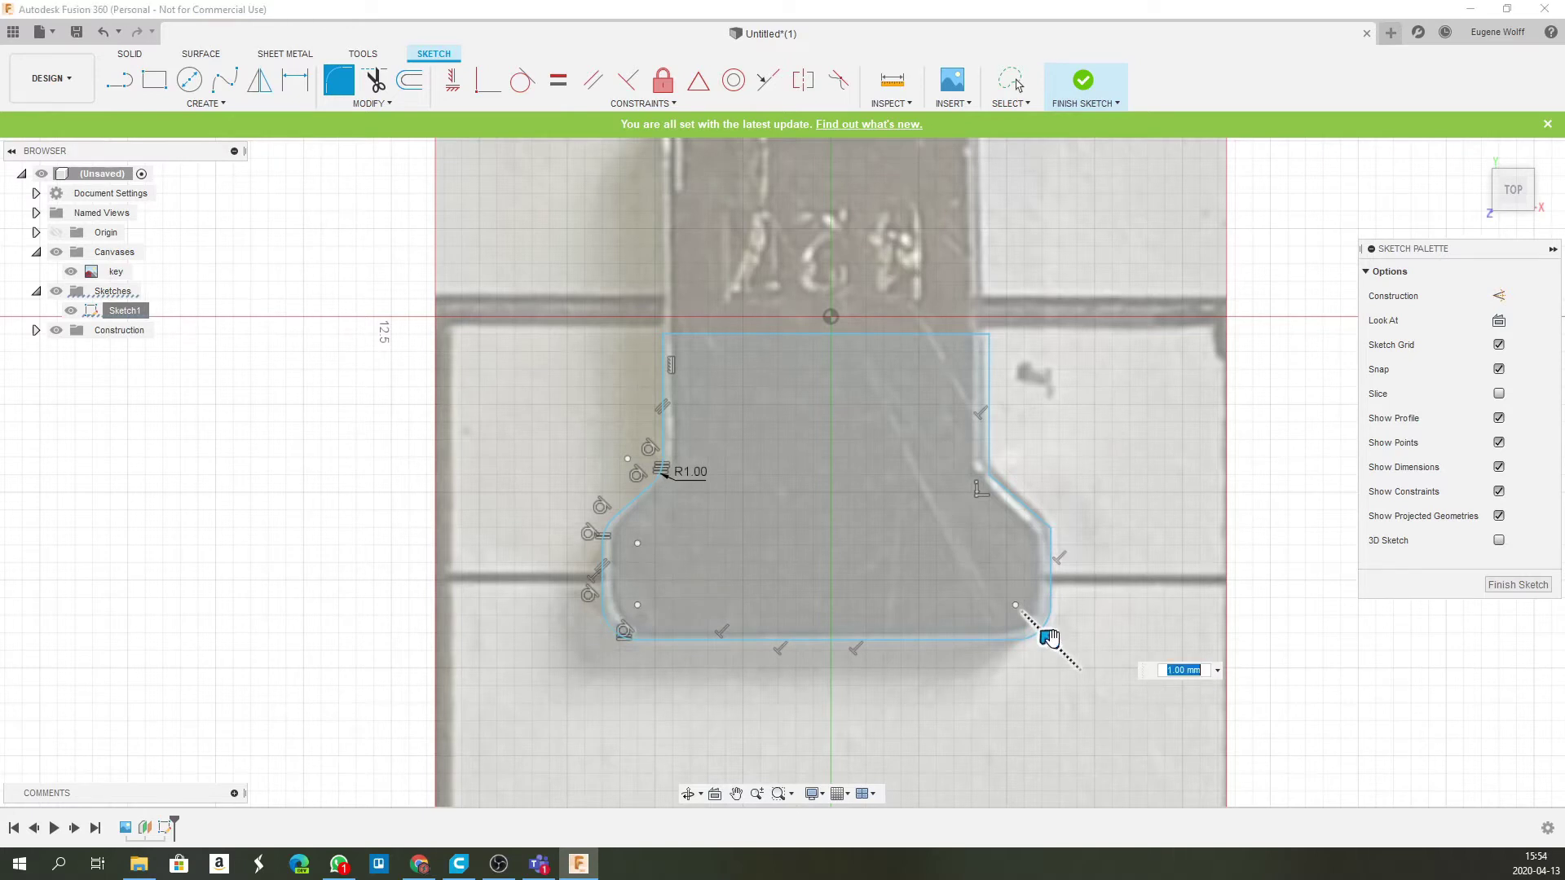
pyautogui.click(1050, 532)
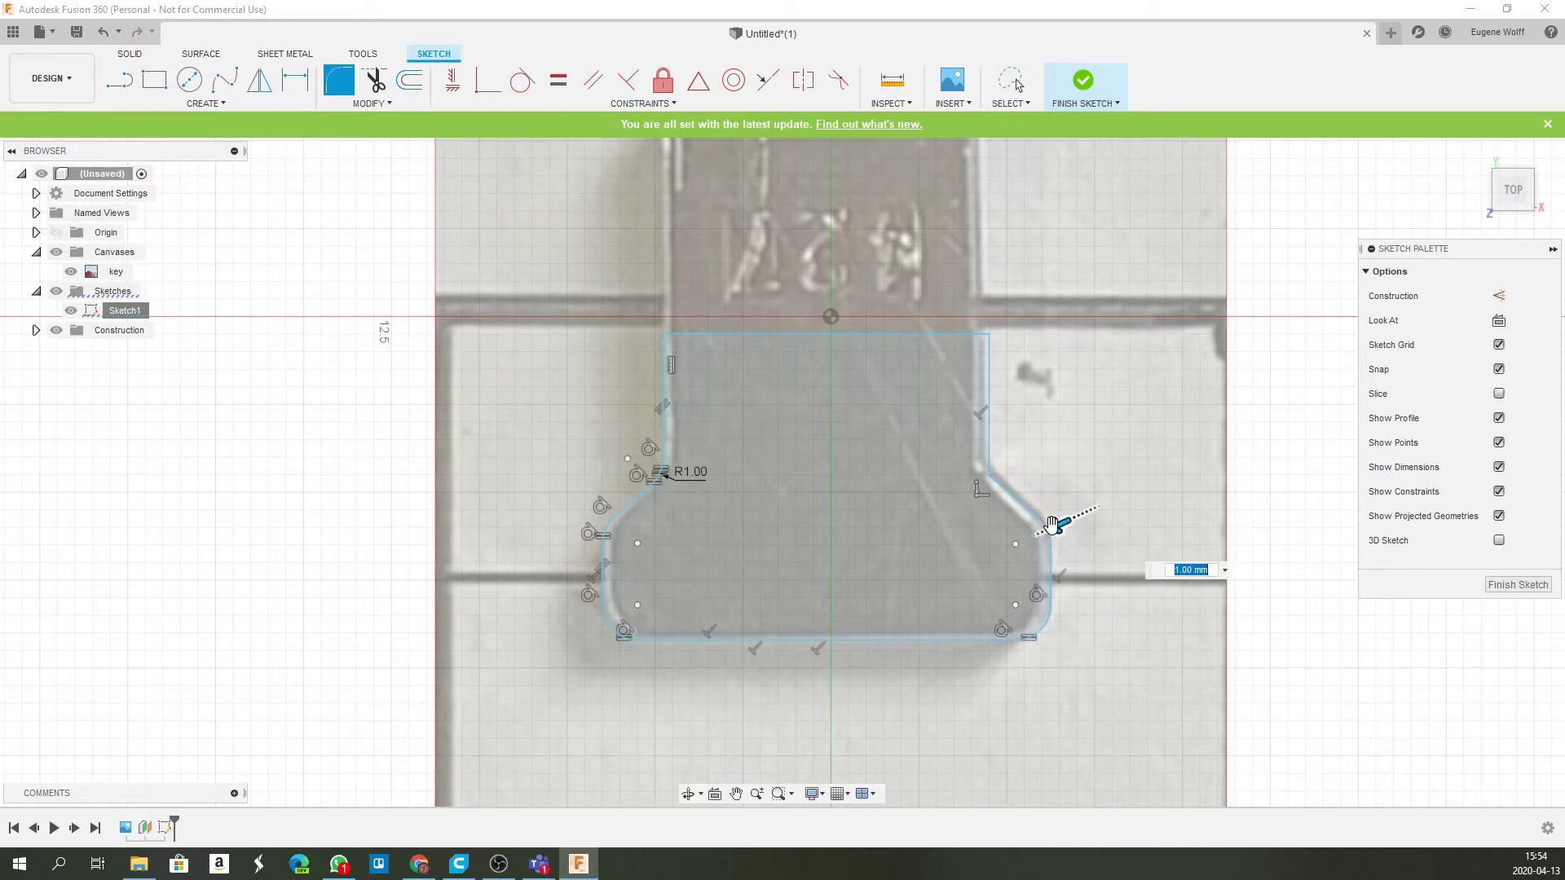
pyautogui.click(988, 479)
pyautogui.moveTo(982, 475); pyautogui.dragTo(978, 478)
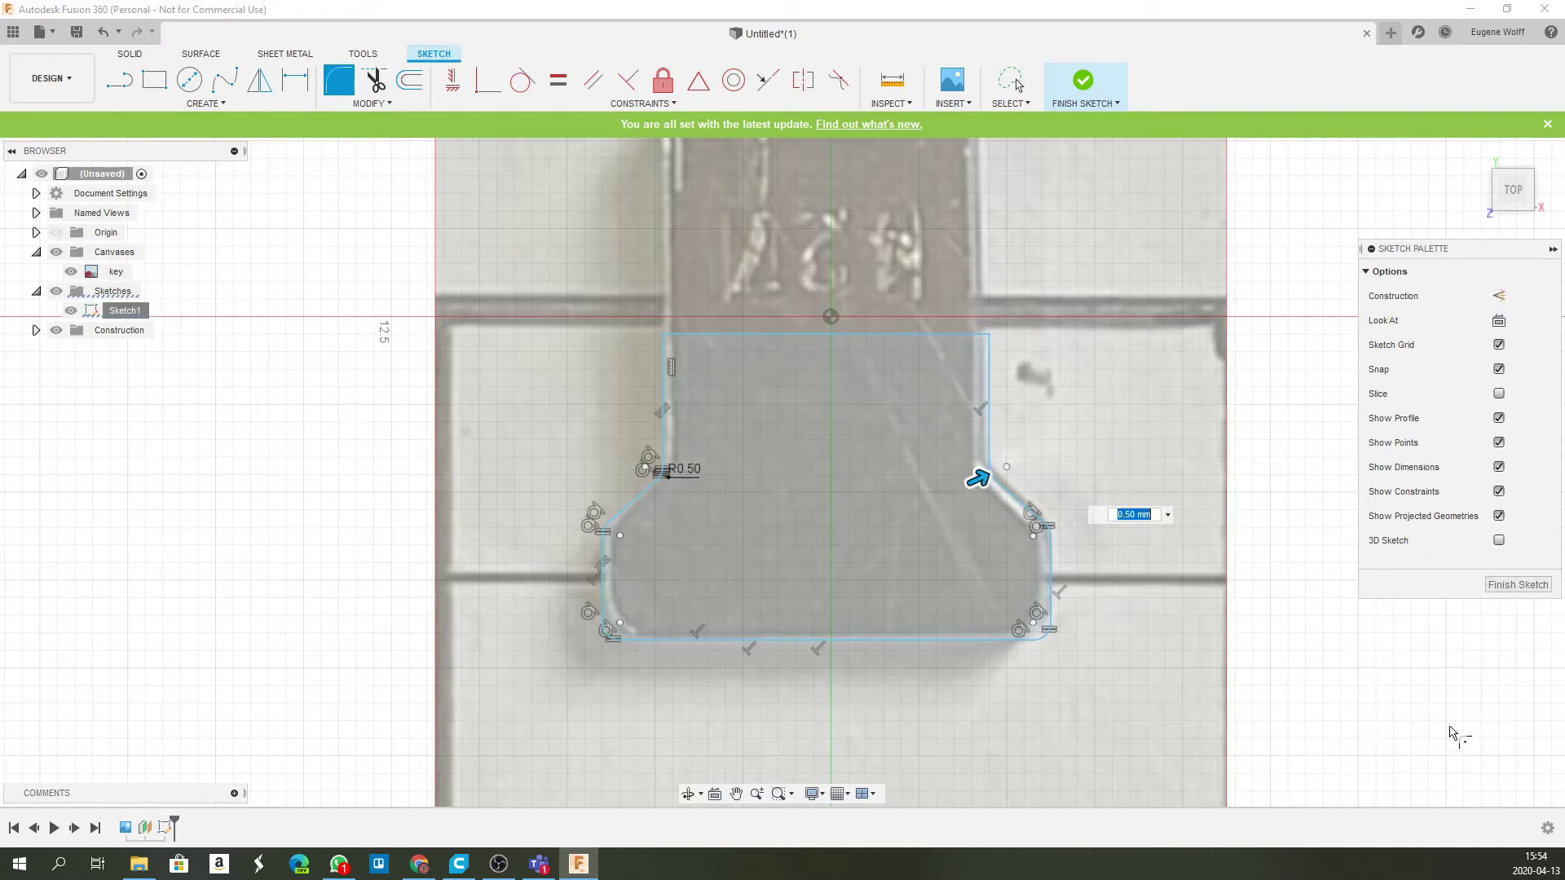
pyautogui.click(1538, 589)
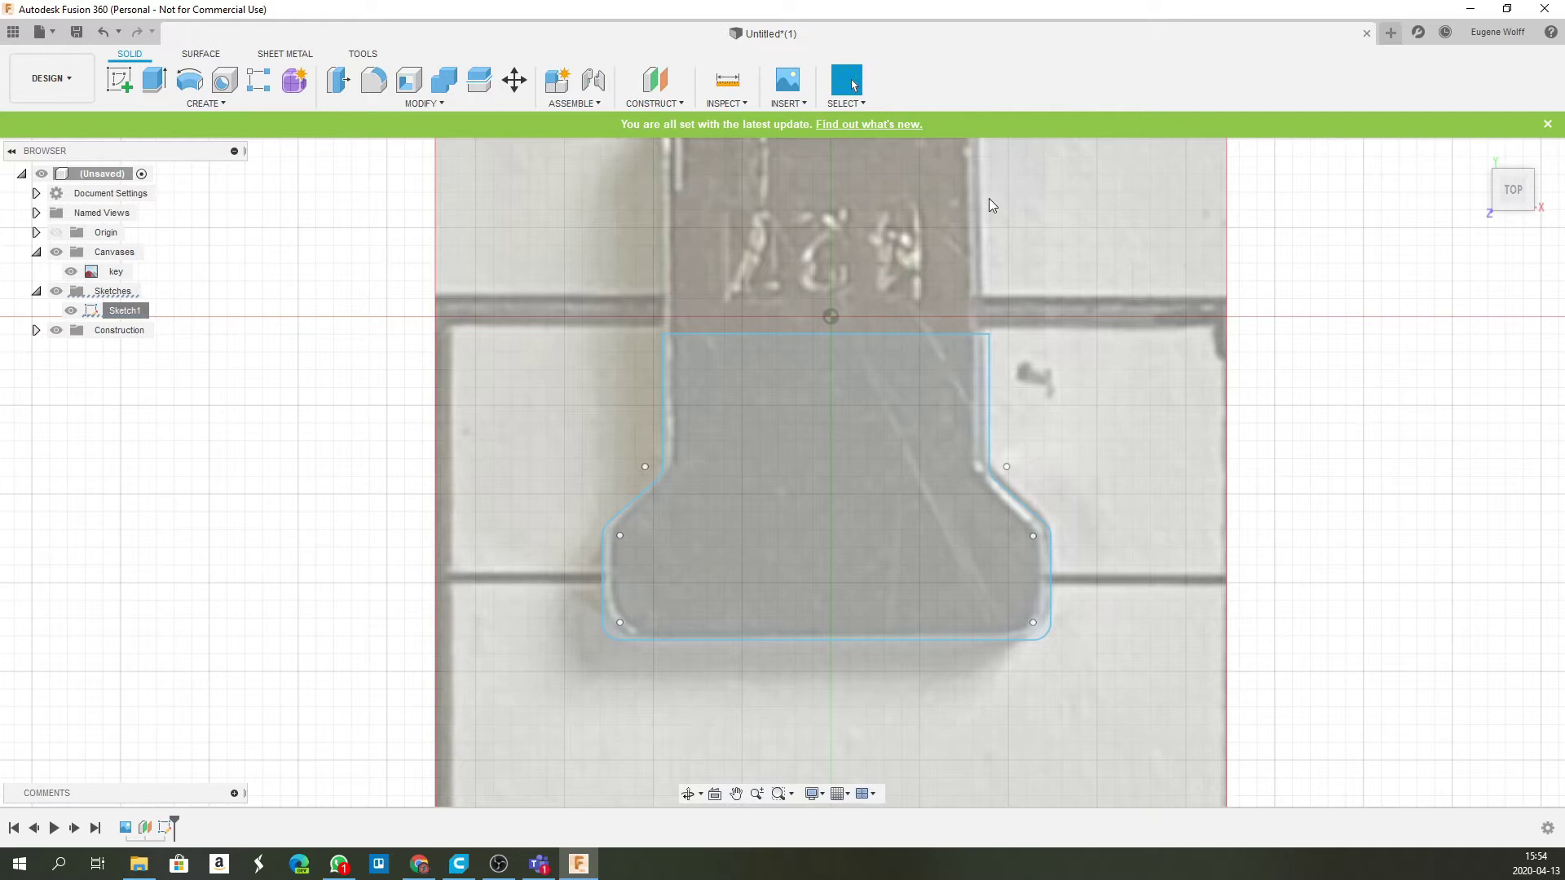
# - Extrude the filleted key profile upward from the offset plane as a new body
pyautogui.click(838, 529)
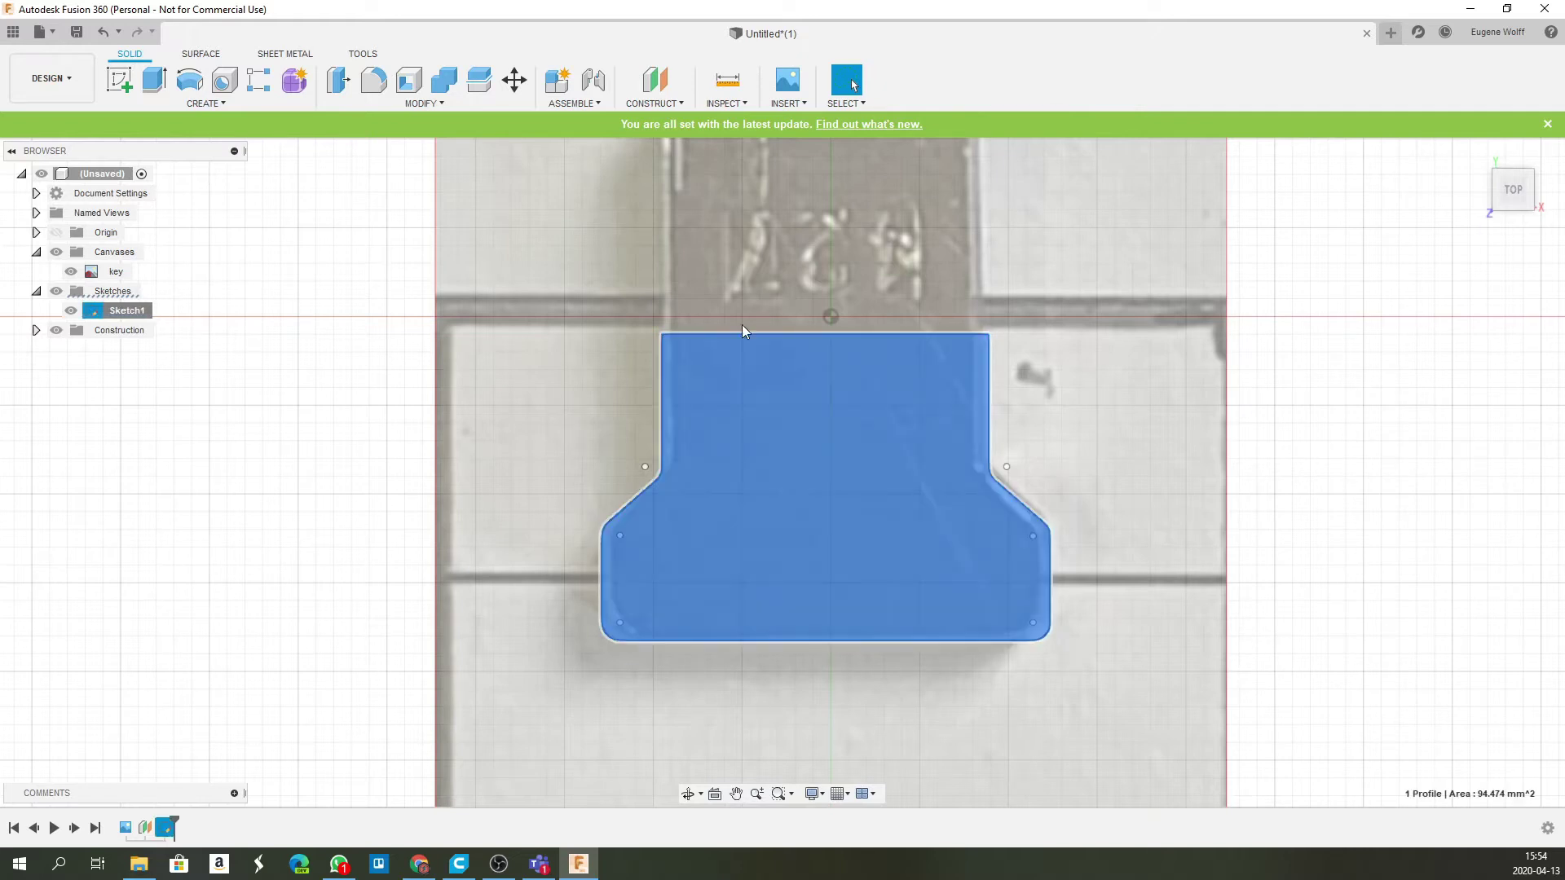
pyautogui.press('e')
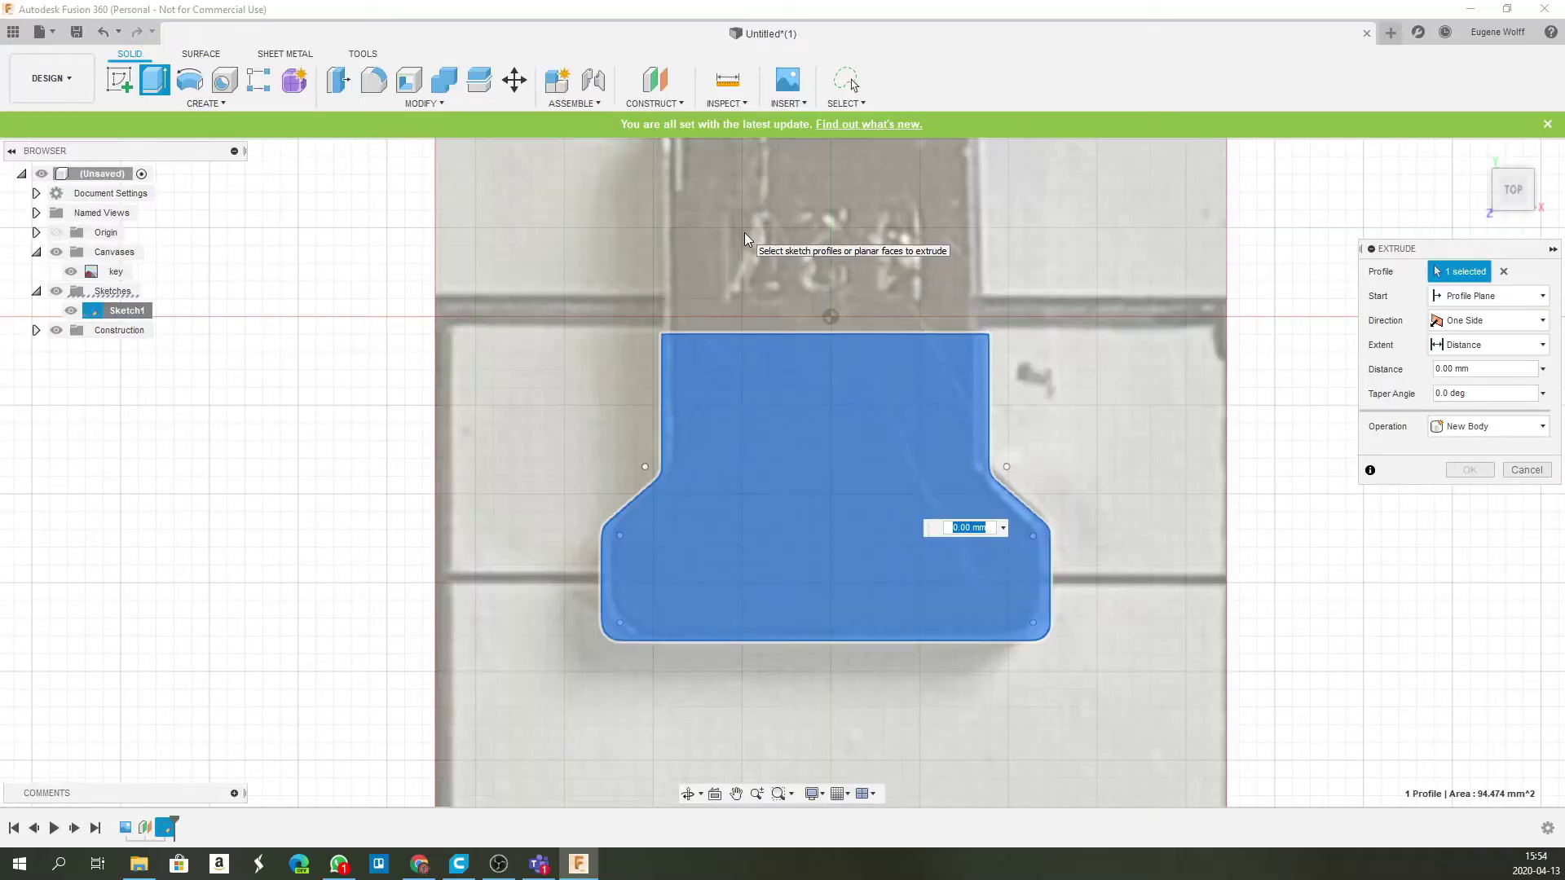
pyautogui.write('.5')
pyautogui.press('Return')
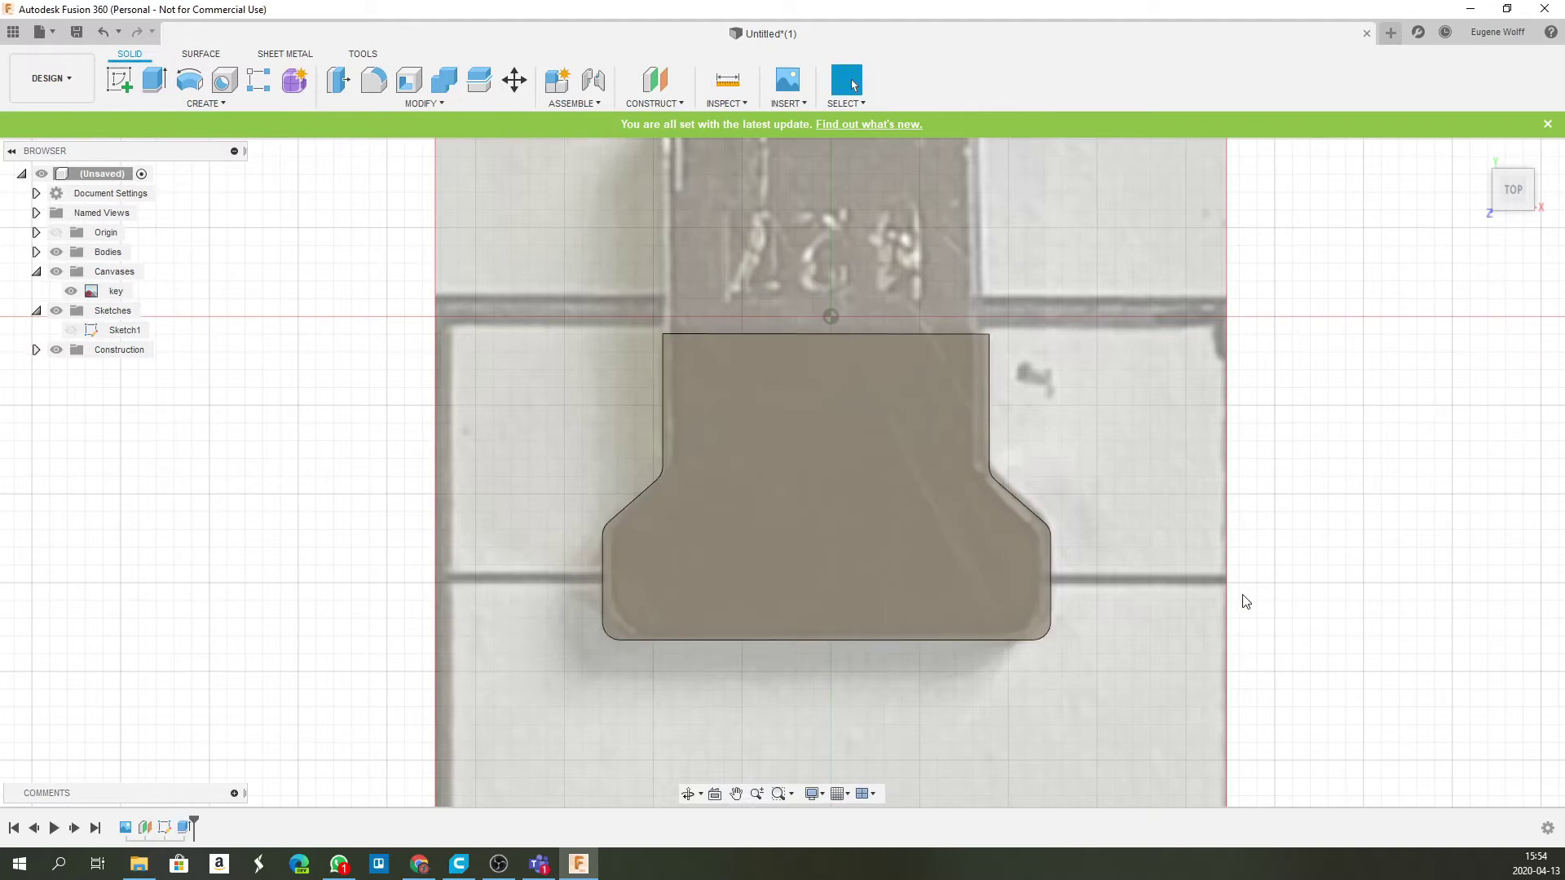
# - Restore the top view, expand the list of bodies, and create a new component under the root of the design
pyautogui.keyDown('shift'); pyautogui.moveTo(1264, 604); pyautogui.dragTo(1043, 513, button='middle'); pyautogui.keyUp('shift')
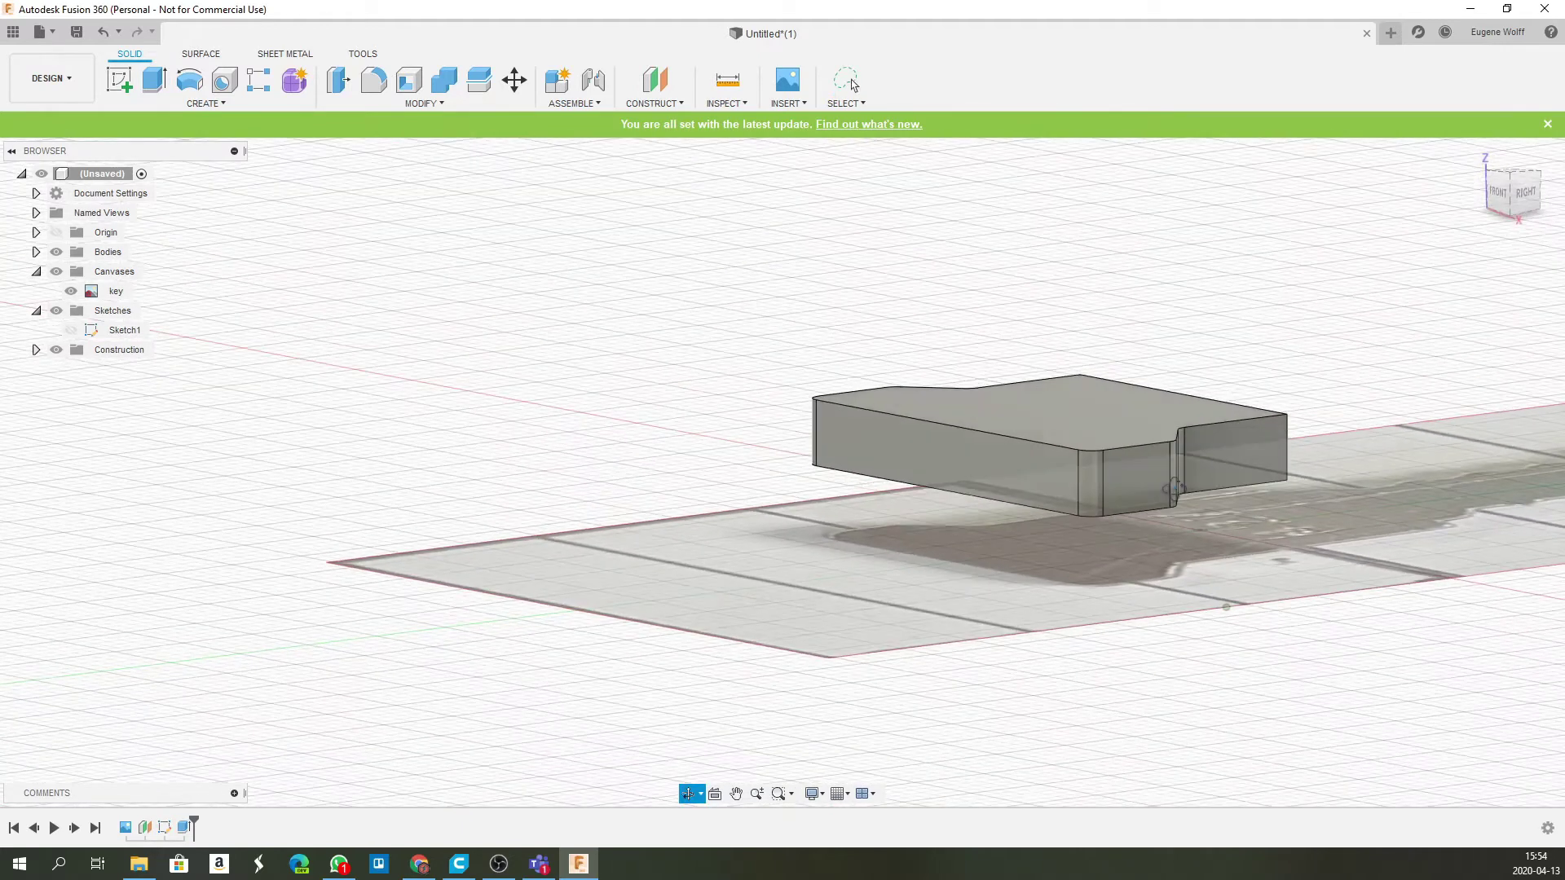
pyautogui.press('Escape')
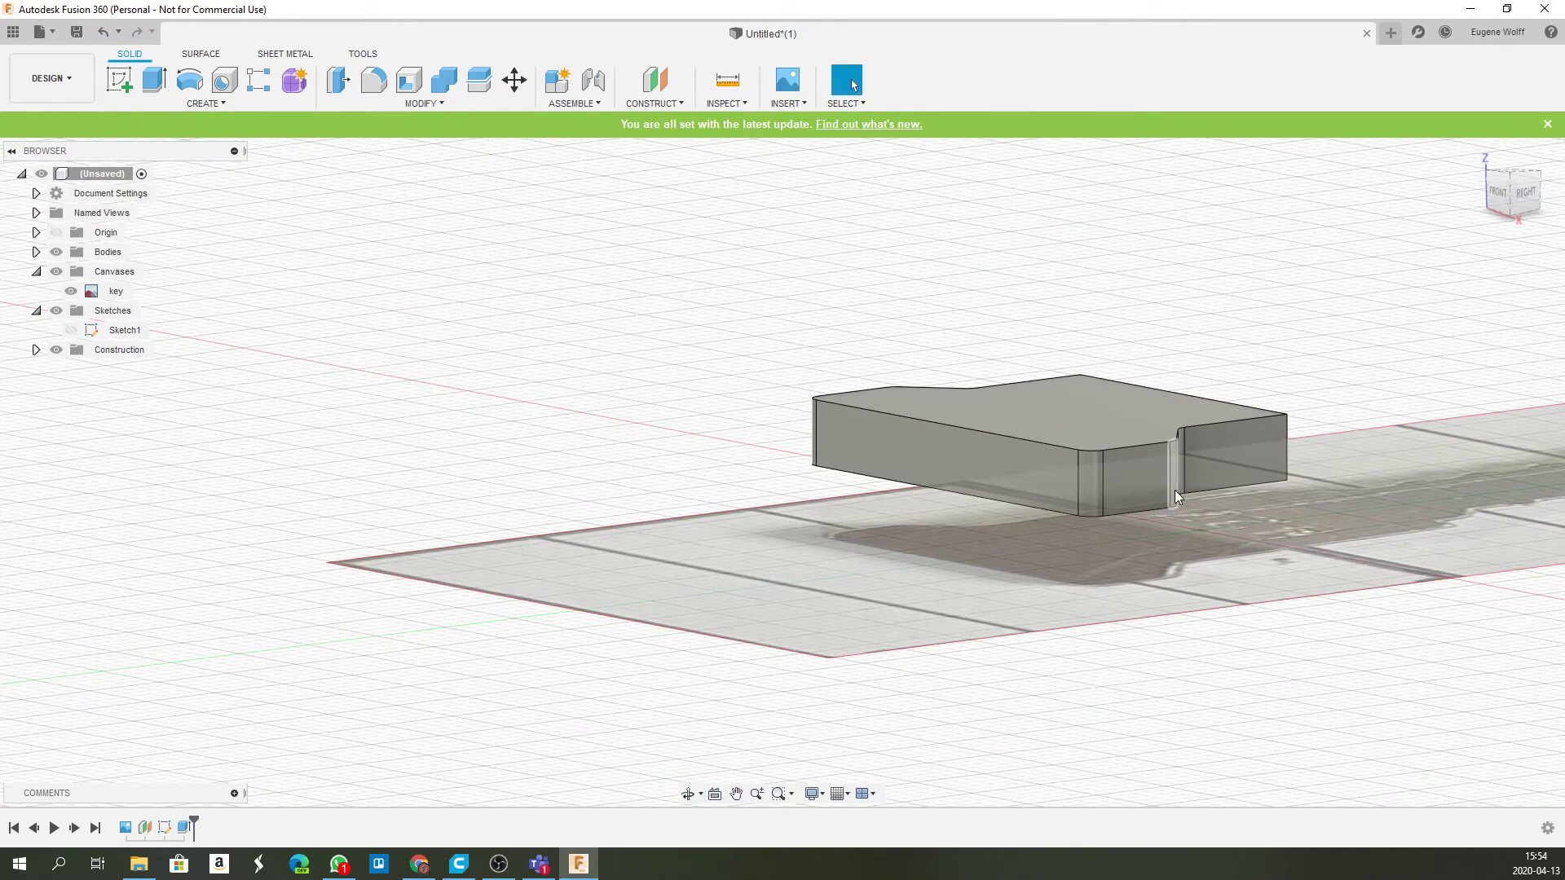
pyautogui.keyDown('shift'); pyautogui.moveTo(996, 508); pyautogui.dragTo(1055, 617, button='middle'); pyautogui.keyUp('shift')
pyautogui.press('Escape')
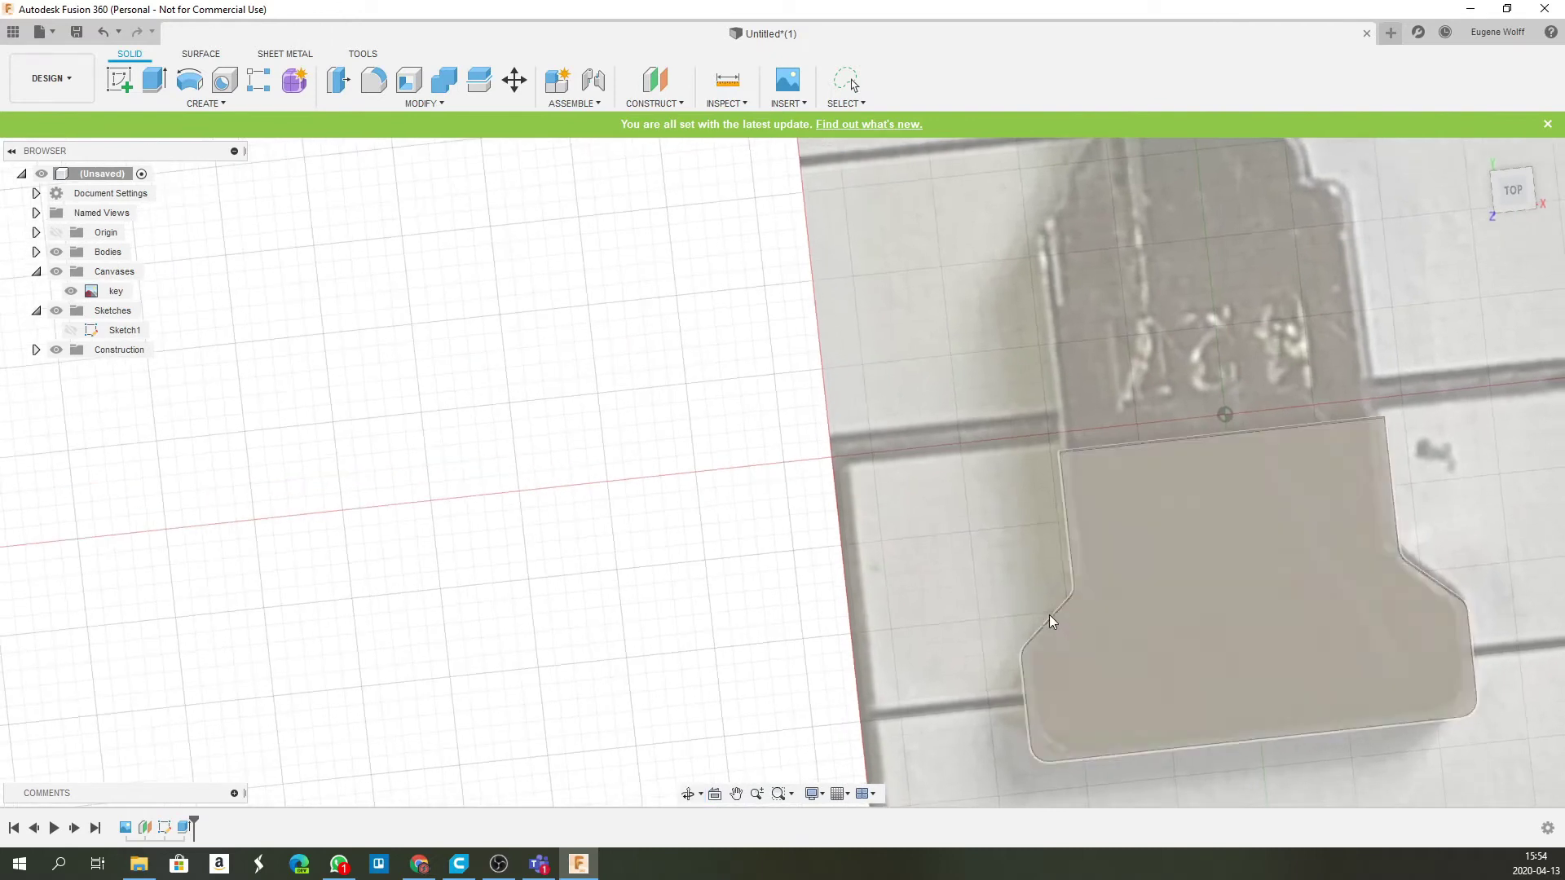
pyautogui.click(1517, 193)
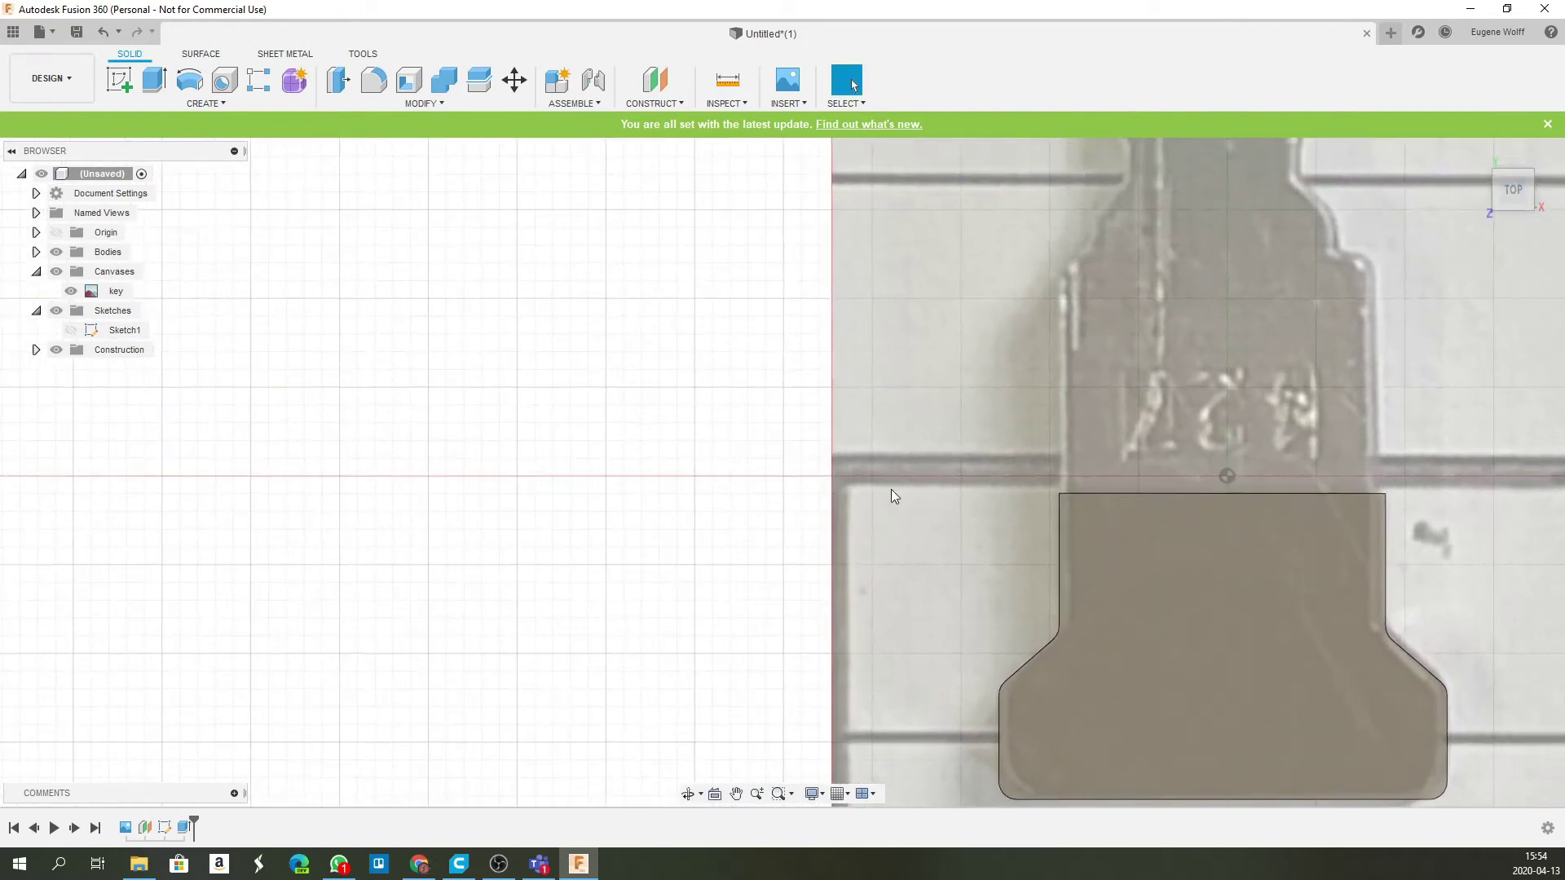
pyautogui.moveTo(656, 335); pyautogui.dragTo(218, 137, button='middle')
pyautogui.click(36, 252)
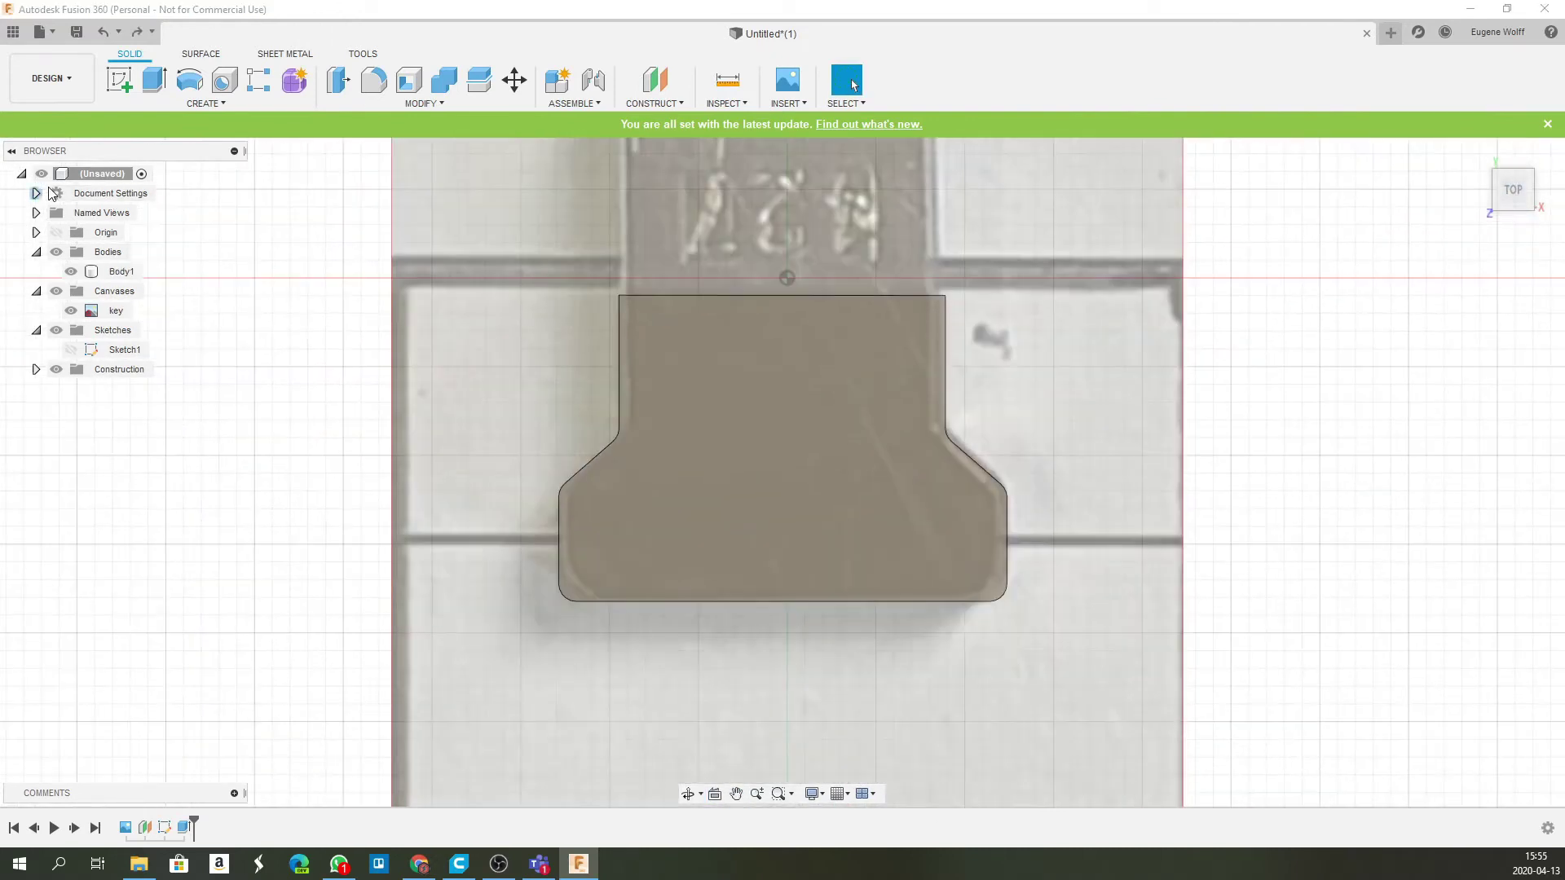
pyautogui.rightClick(88, 173)
pyautogui.click(123, 187)
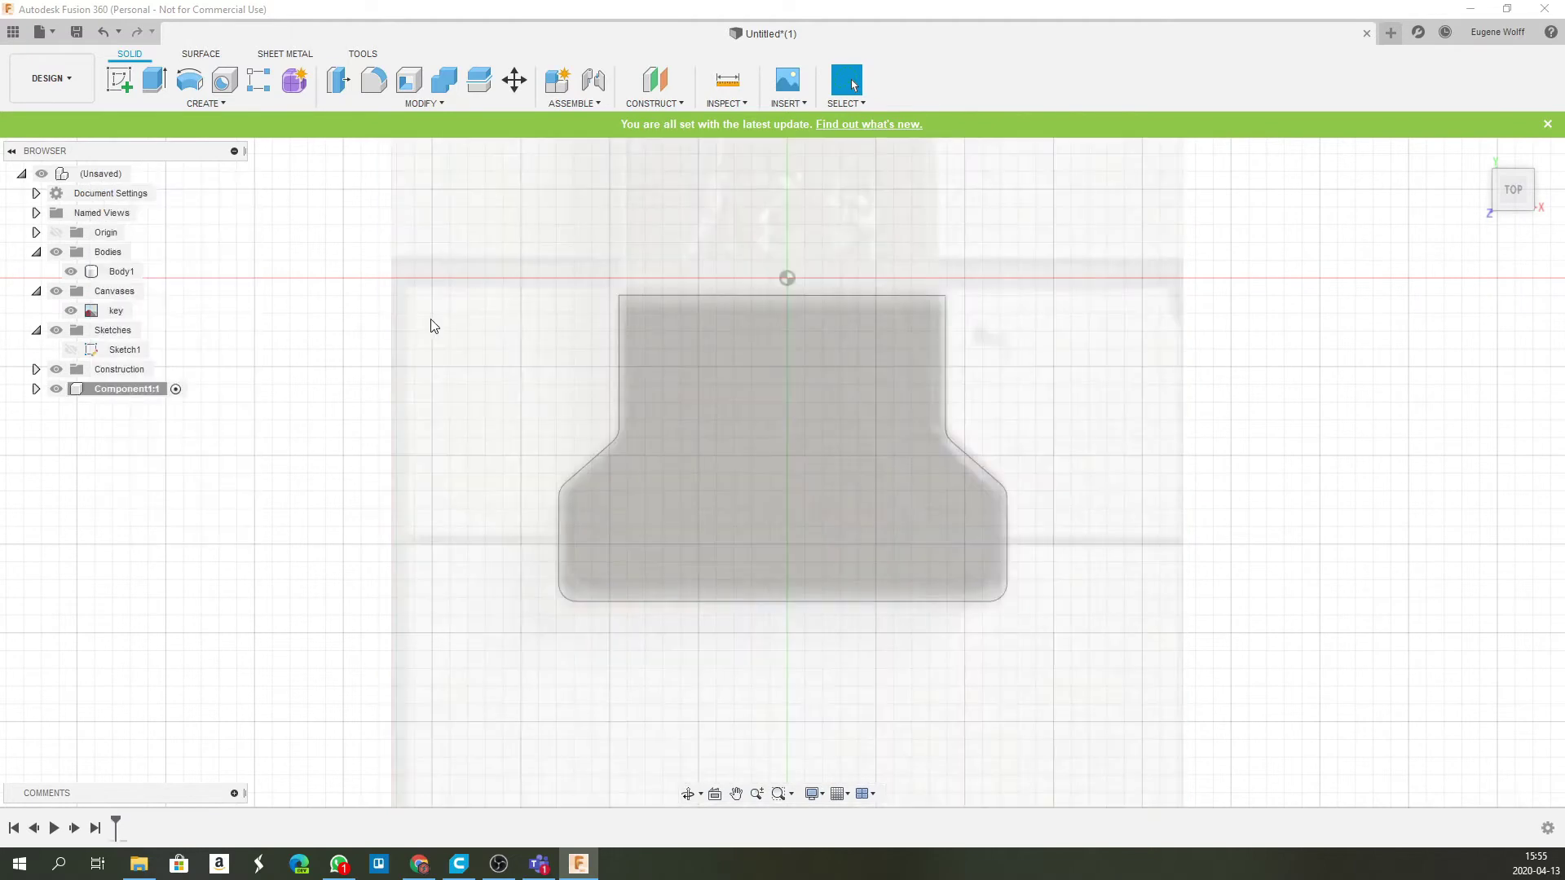
# - Sketch a 22 by 22 mm square in the new component, enclosing the key's wide end from its upper edge
pyautogui.click(222, 103)
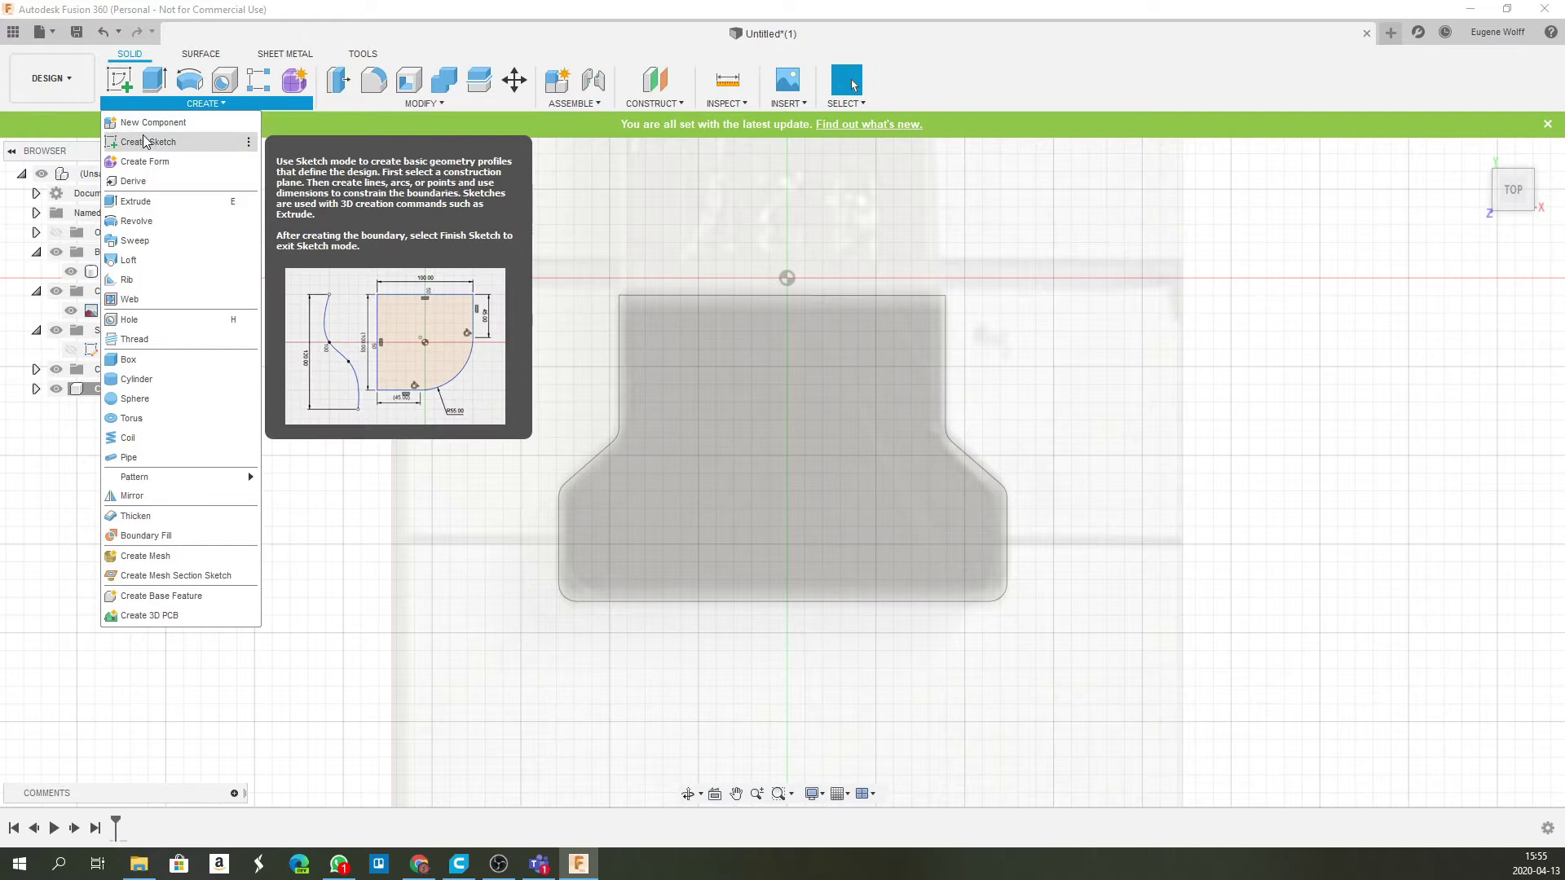
pyautogui.click(146, 142)
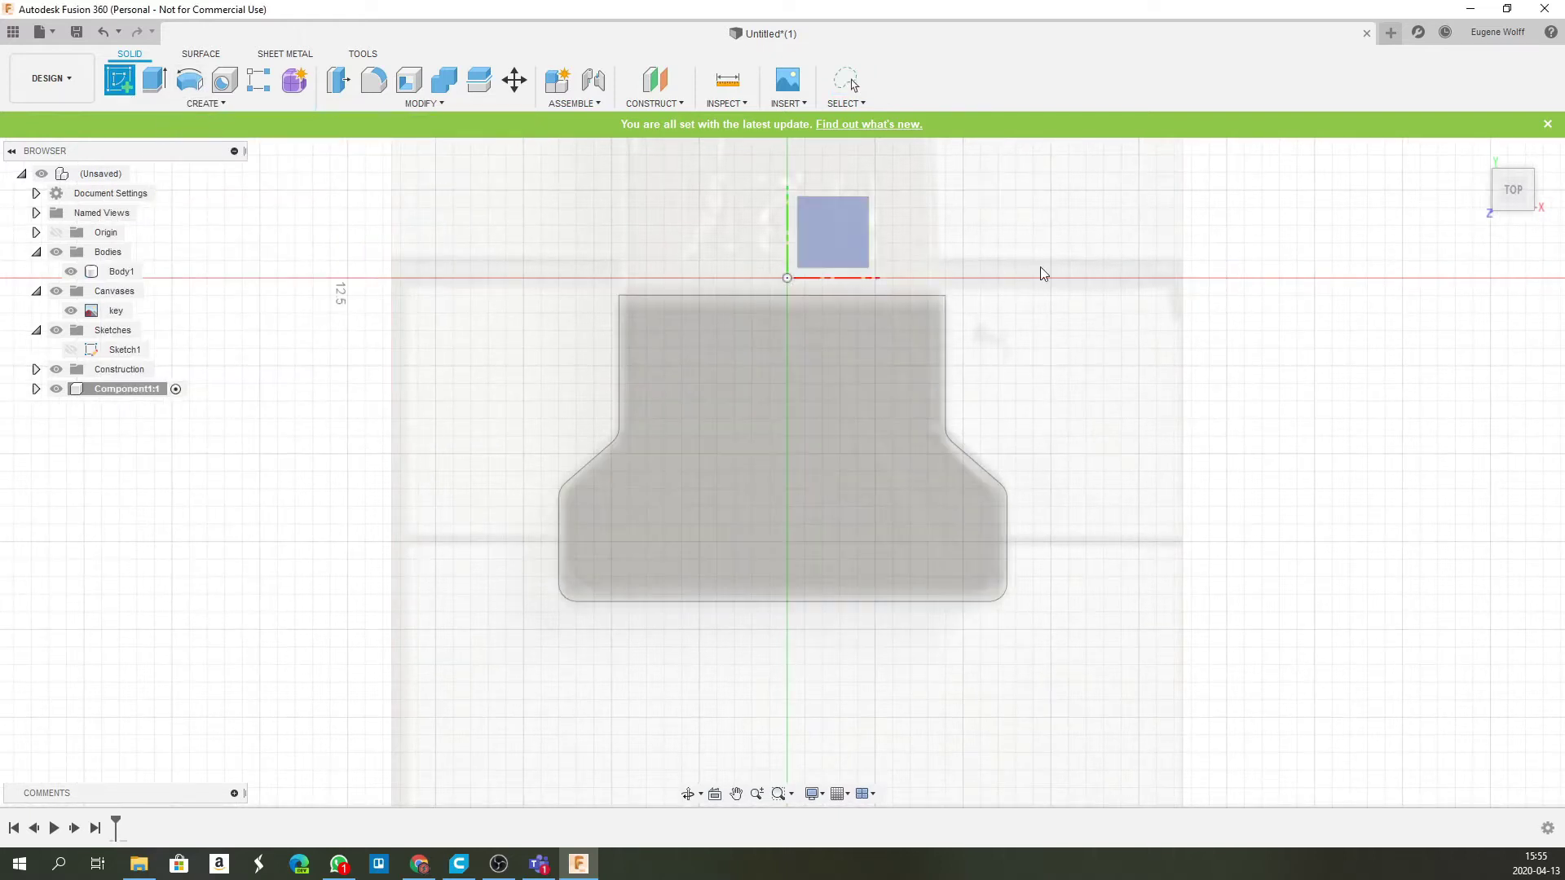
pyautogui.click(1107, 487)
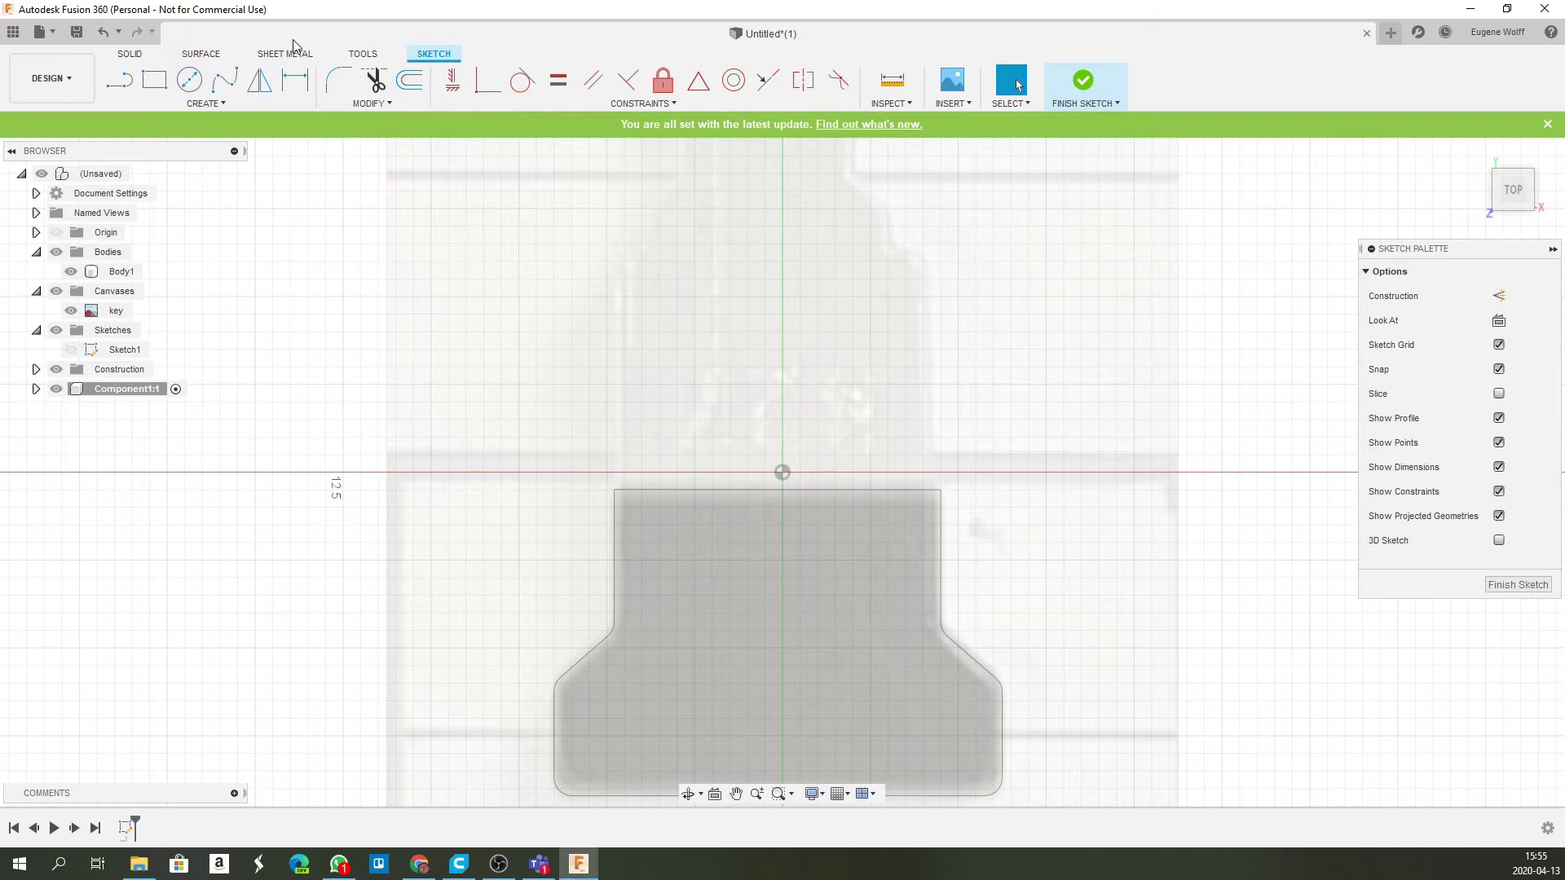
pyautogui.click(396, 491)
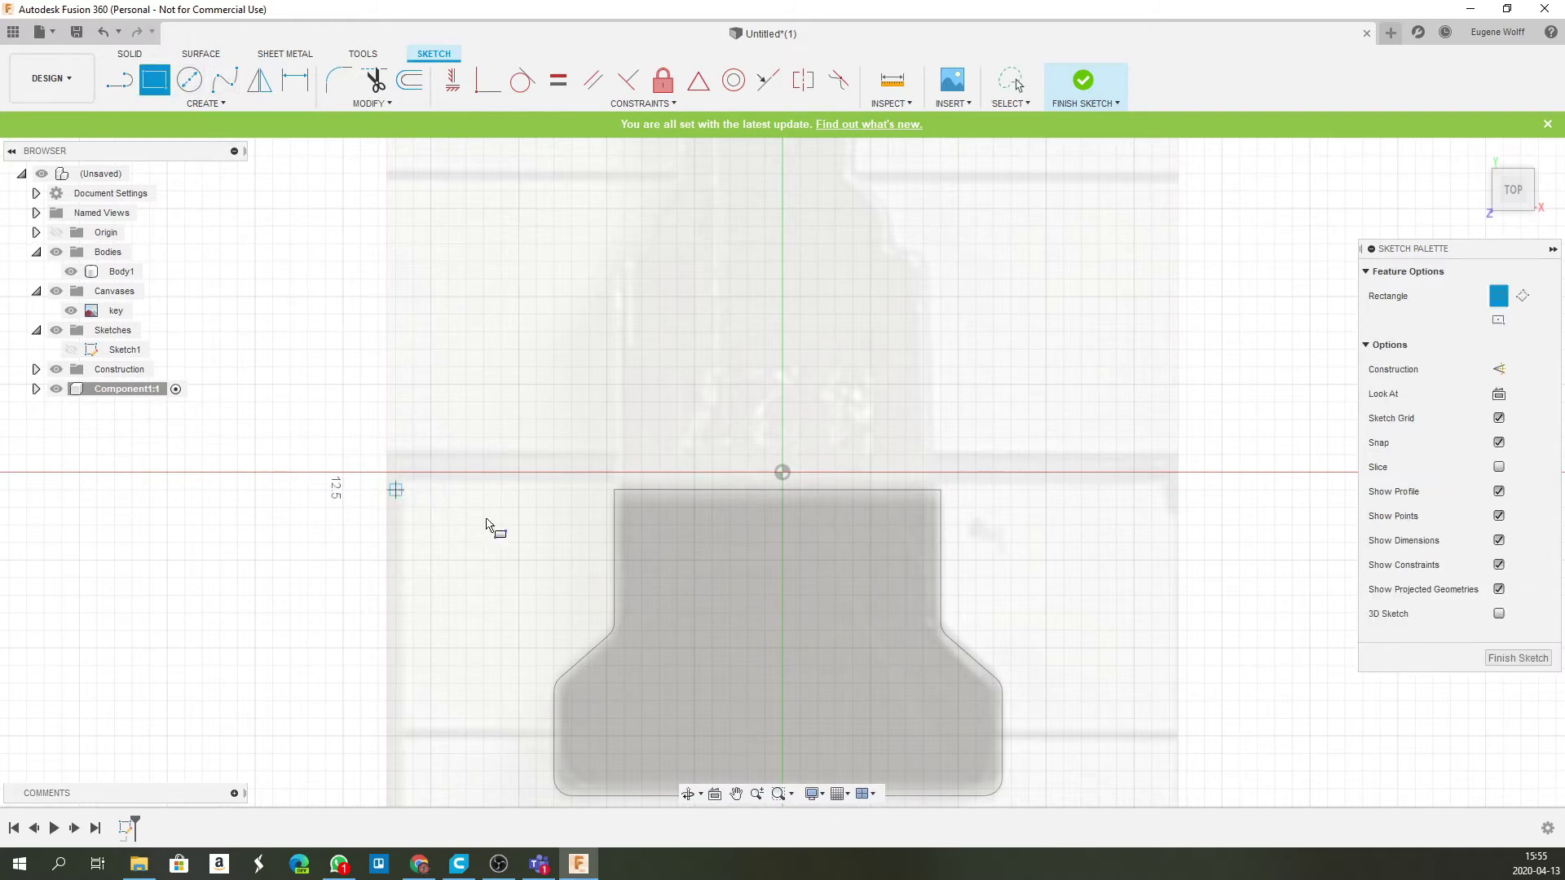
pyautogui.scroll(-2, 925, 541)
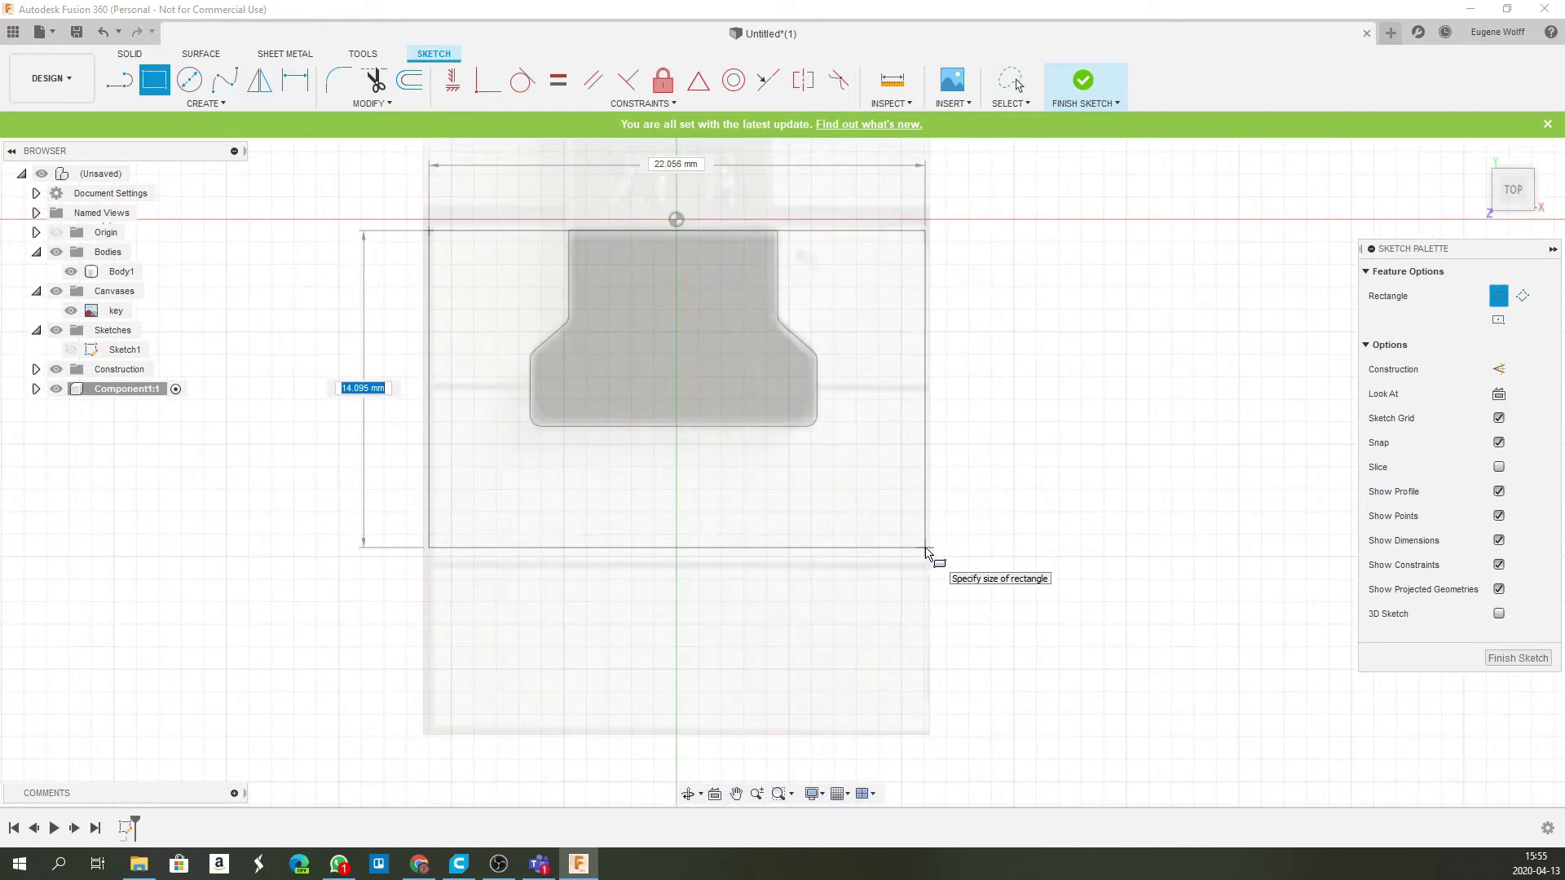
pyautogui.write('22')
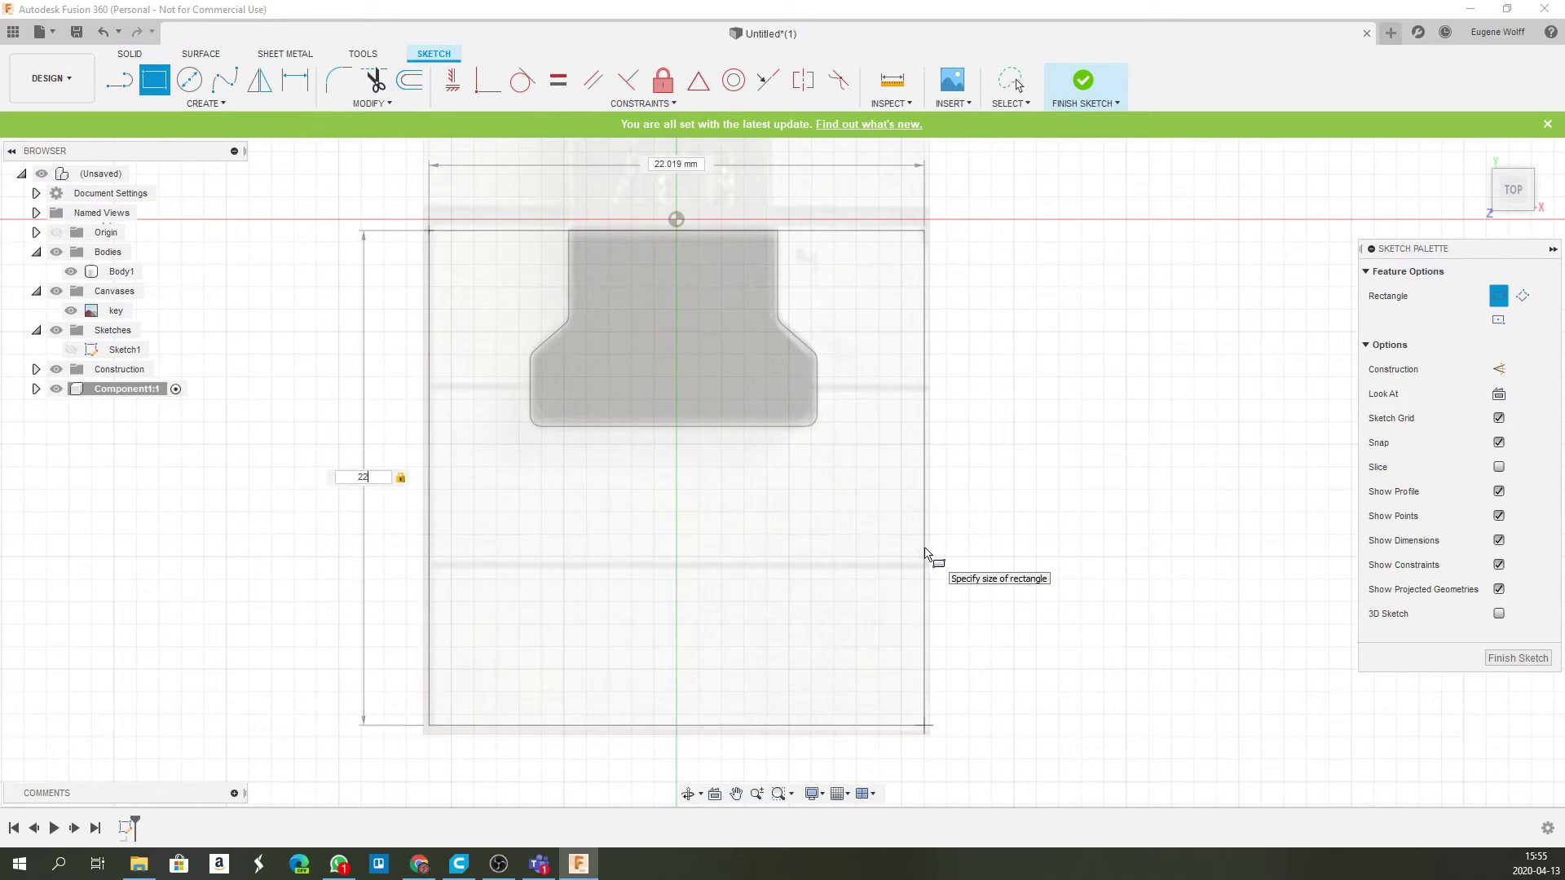
pyautogui.press('Tab')
pyautogui.write('22')
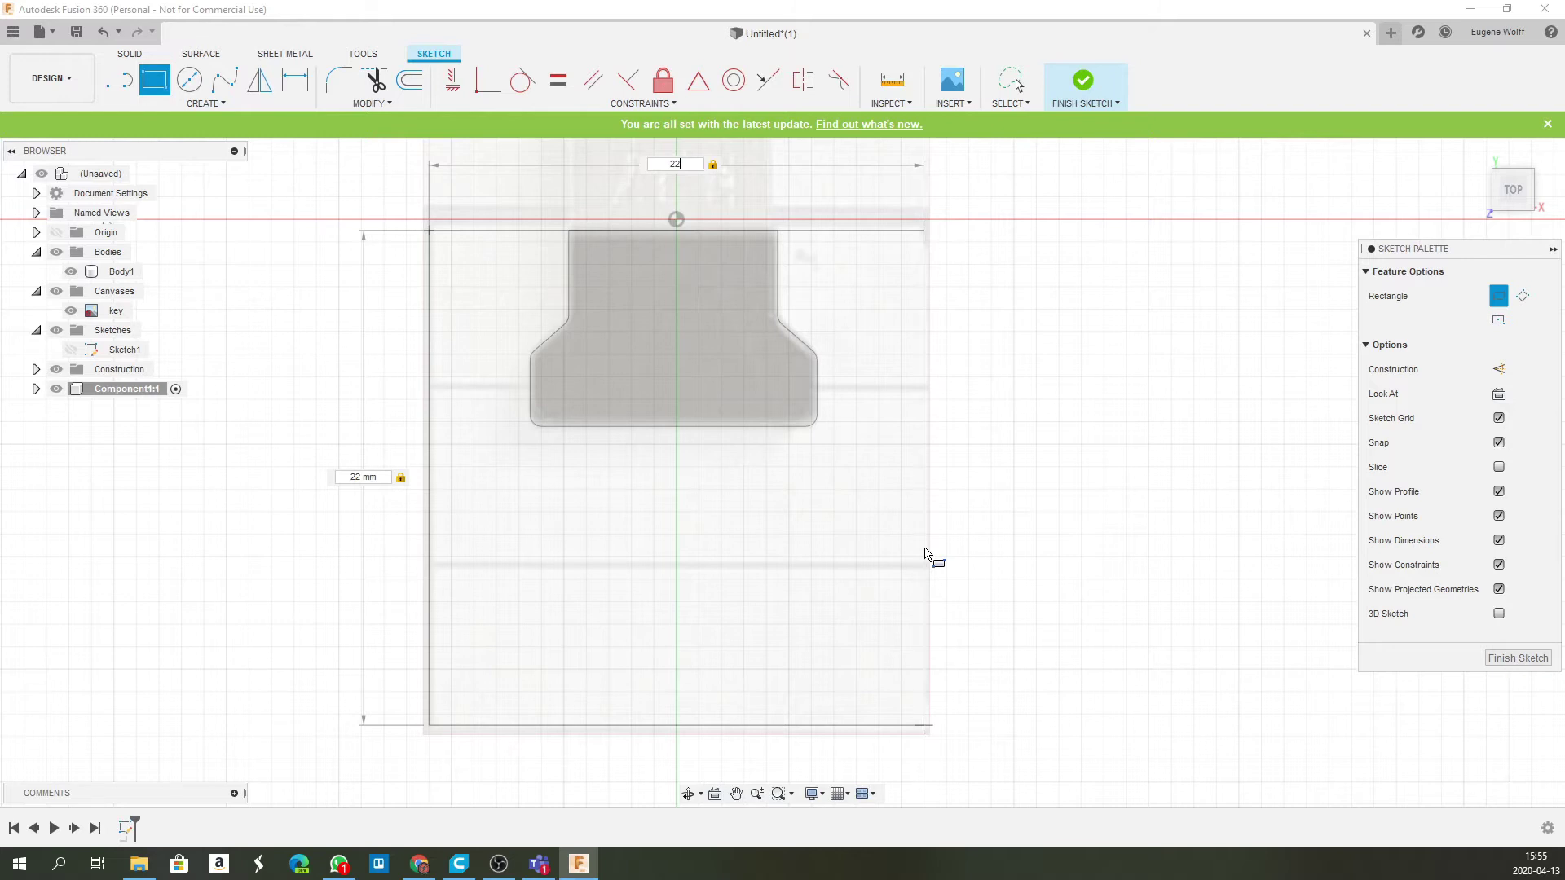
pyautogui.press('Return')
pyautogui.press('Escape')
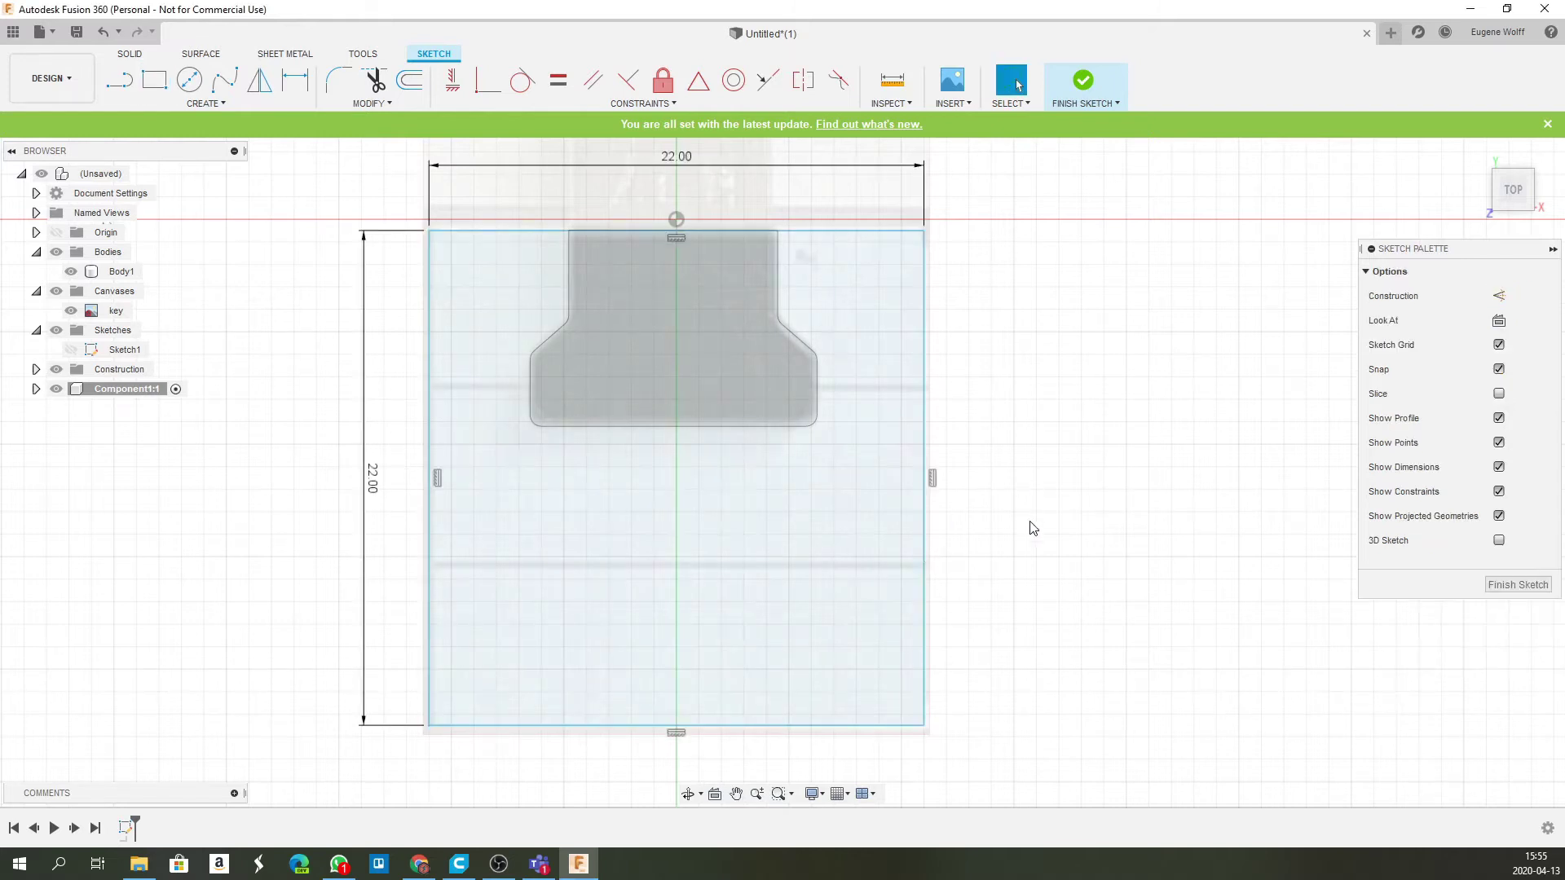
# - Finish the square's sketch and extrude its profile upward into a new solid block
pyautogui.moveTo(1040, 588)
pyautogui.keyDown('shift'); pyautogui.mouseDown(button='middle')
pyautogui.moveTo(953, 454)
pyautogui.moveTo(1019, 604)
pyautogui.moveTo(1048, 601)
pyautogui.mouseUp(button='middle'); pyautogui.keyUp('shift')
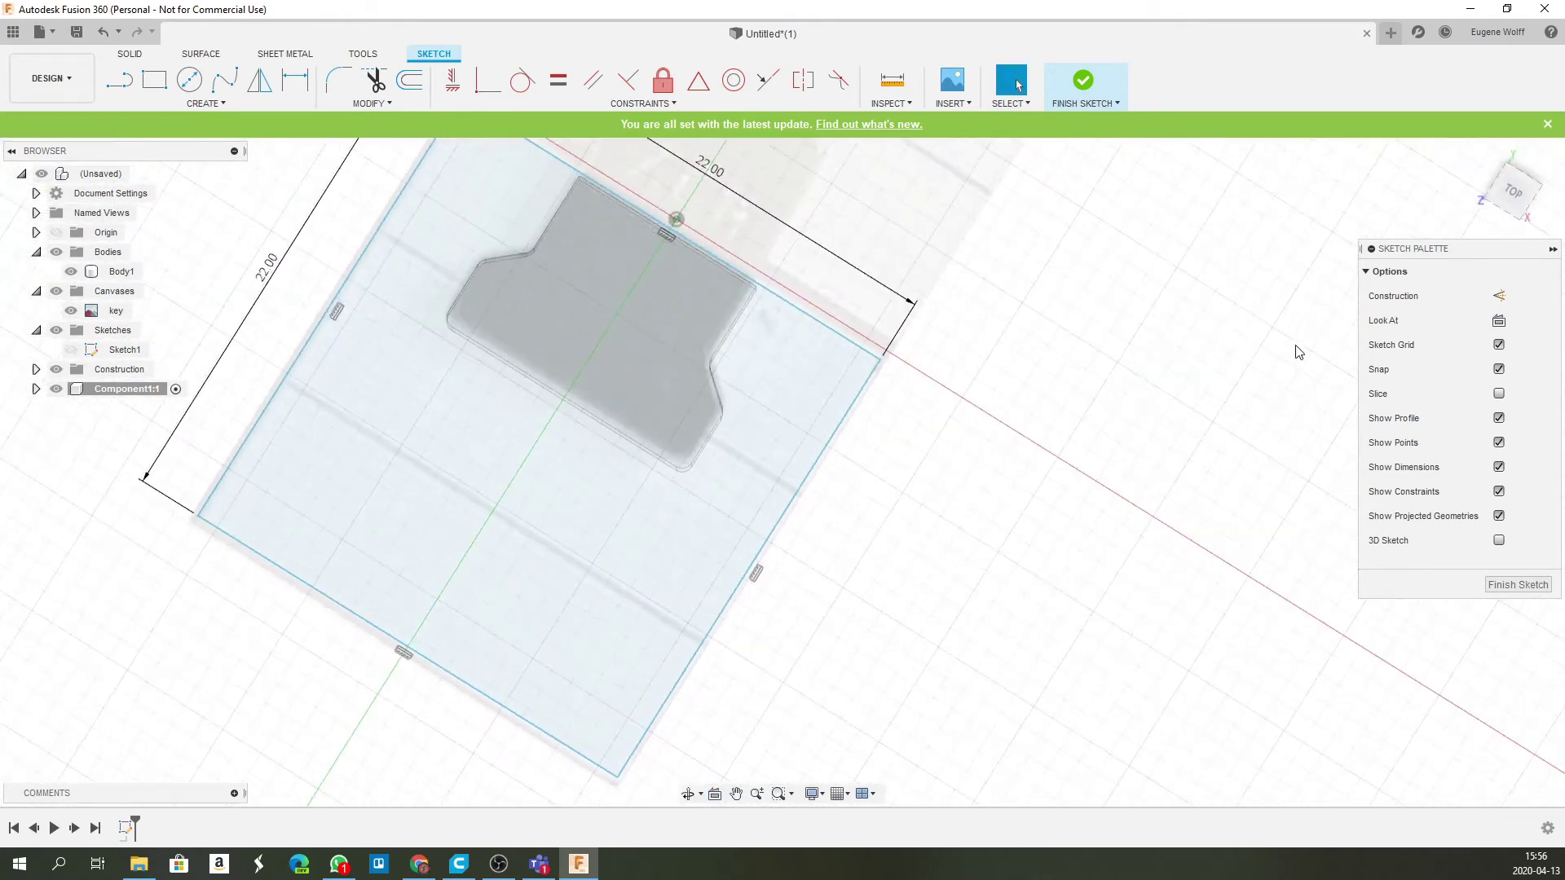
pyautogui.click(1498, 321)
pyautogui.click(1518, 585)
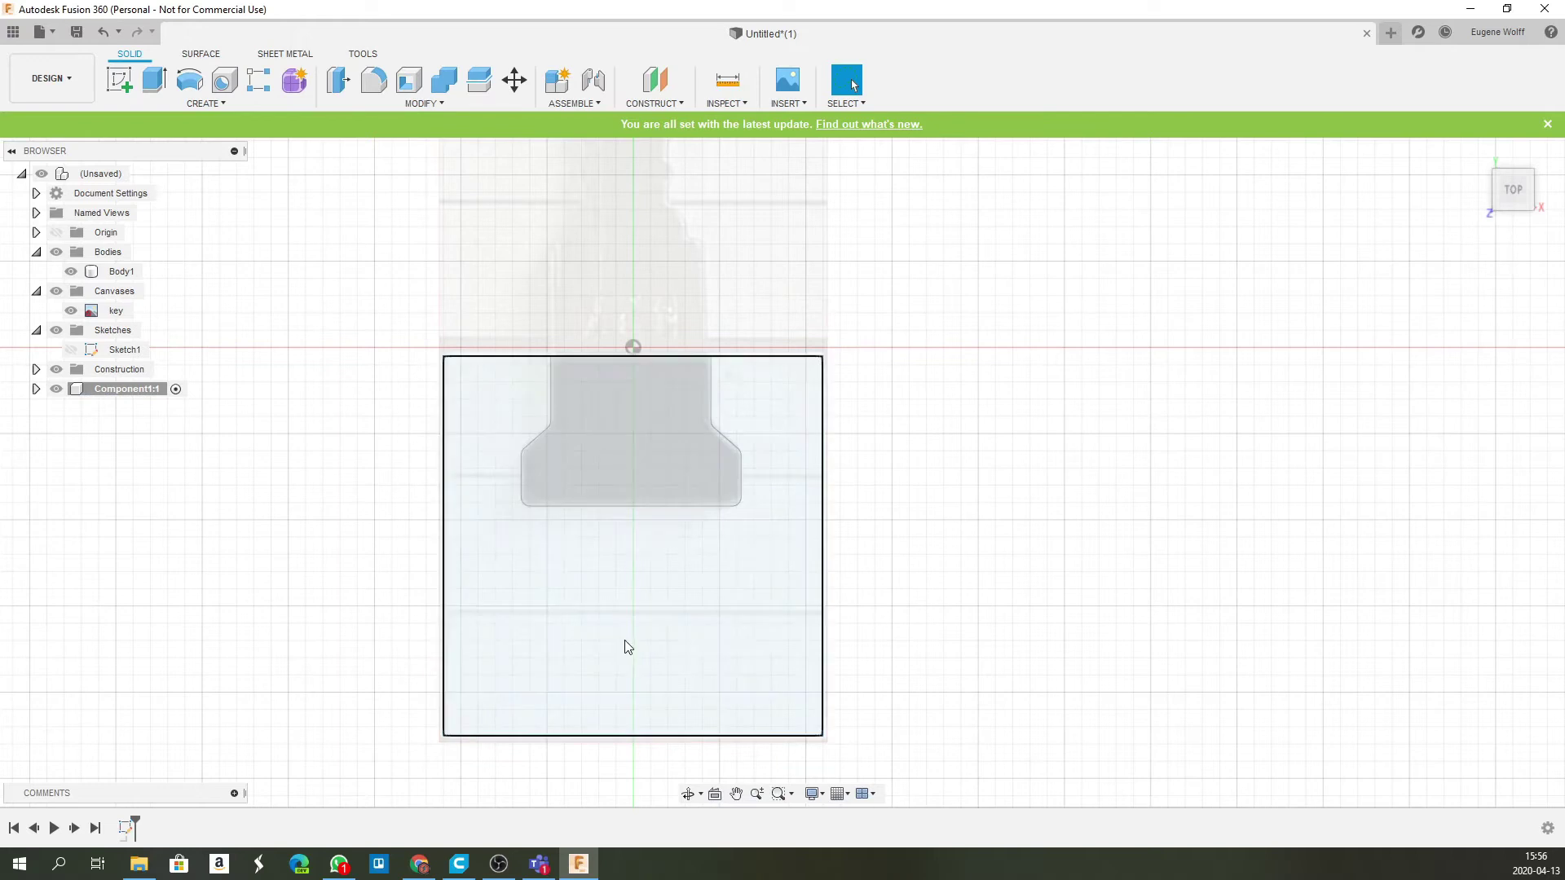
pyautogui.click(627, 645)
pyautogui.press('e')
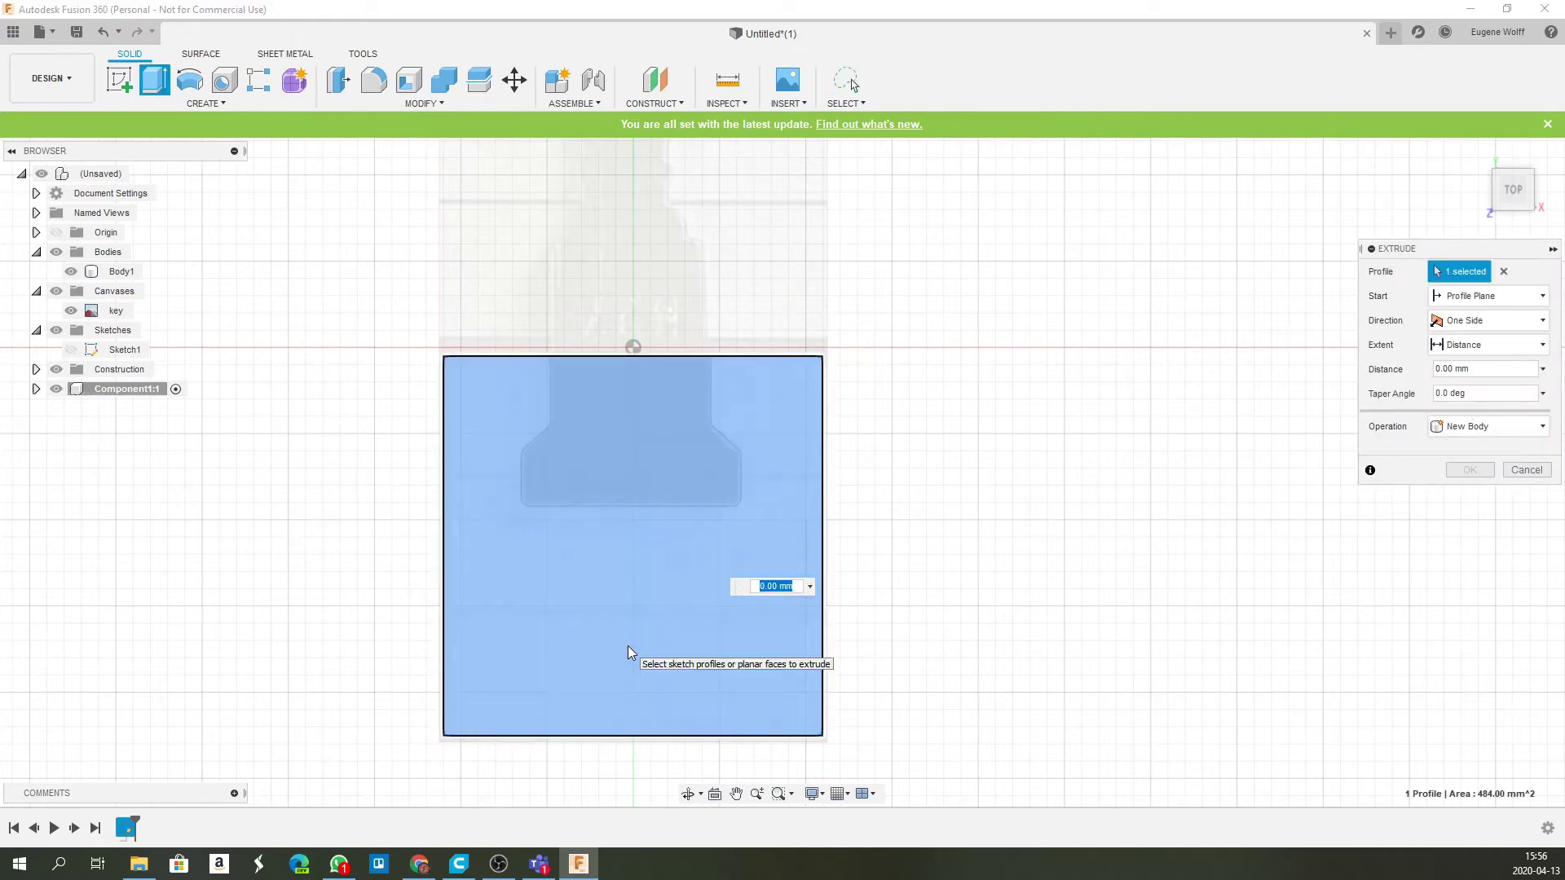
pyautogui.press('Escape')
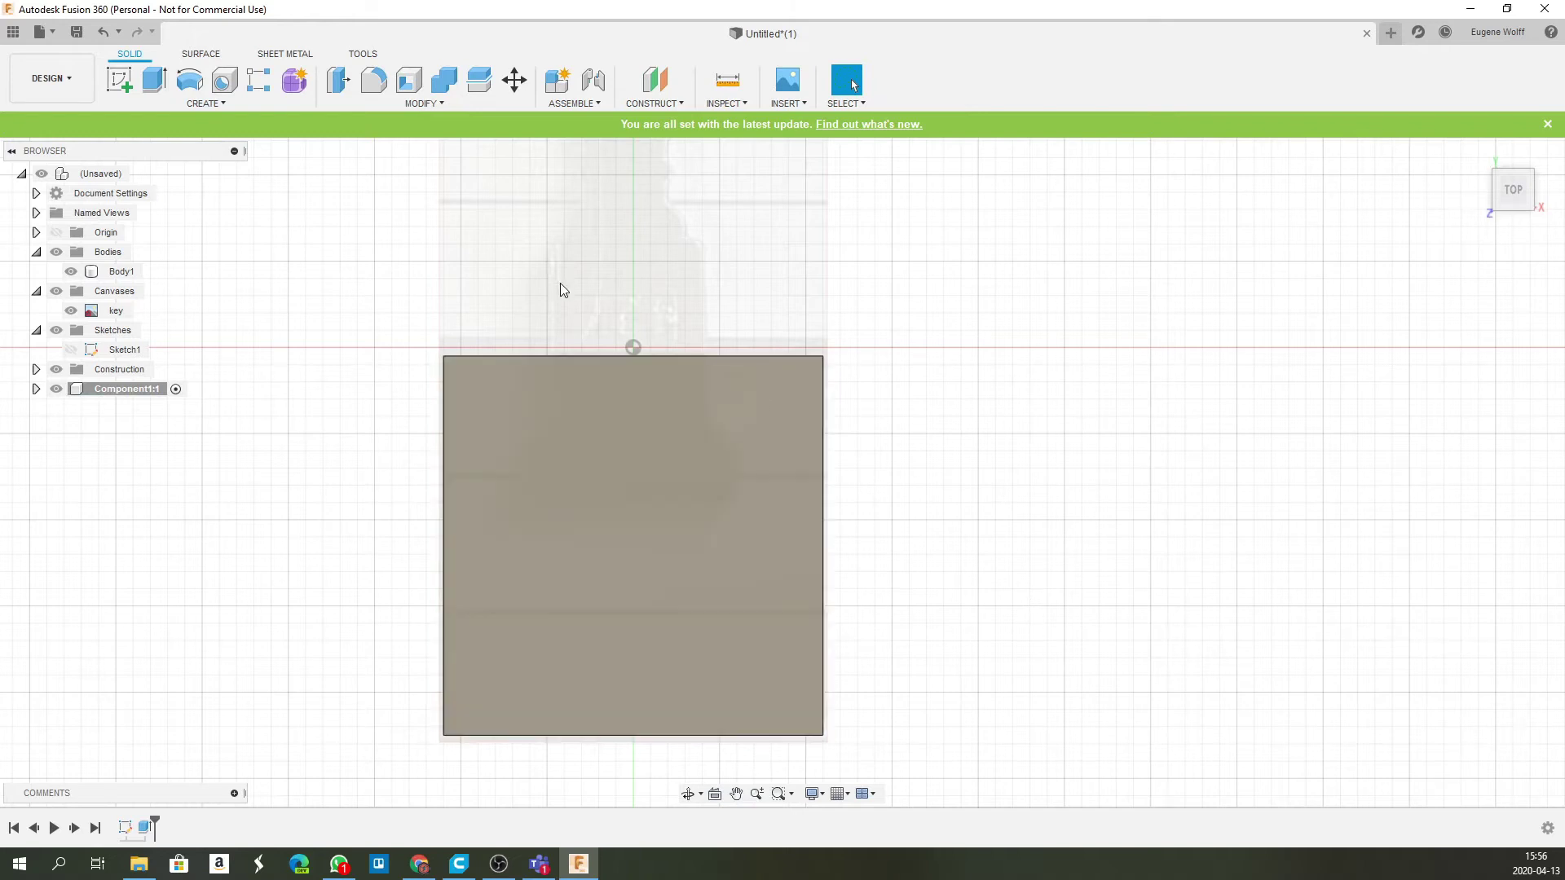
# - Start a fillet on the block with all four top edges, the front and right bottom edges, and three vertical edges
pyautogui.keyDown('shift'); pyautogui.moveTo(971, 608); pyautogui.dragTo(1035, 569, button='middle'); pyautogui.keyUp('shift')
pyautogui.moveTo(1036, 703); pyautogui.dragTo(951, 488, button='middle')
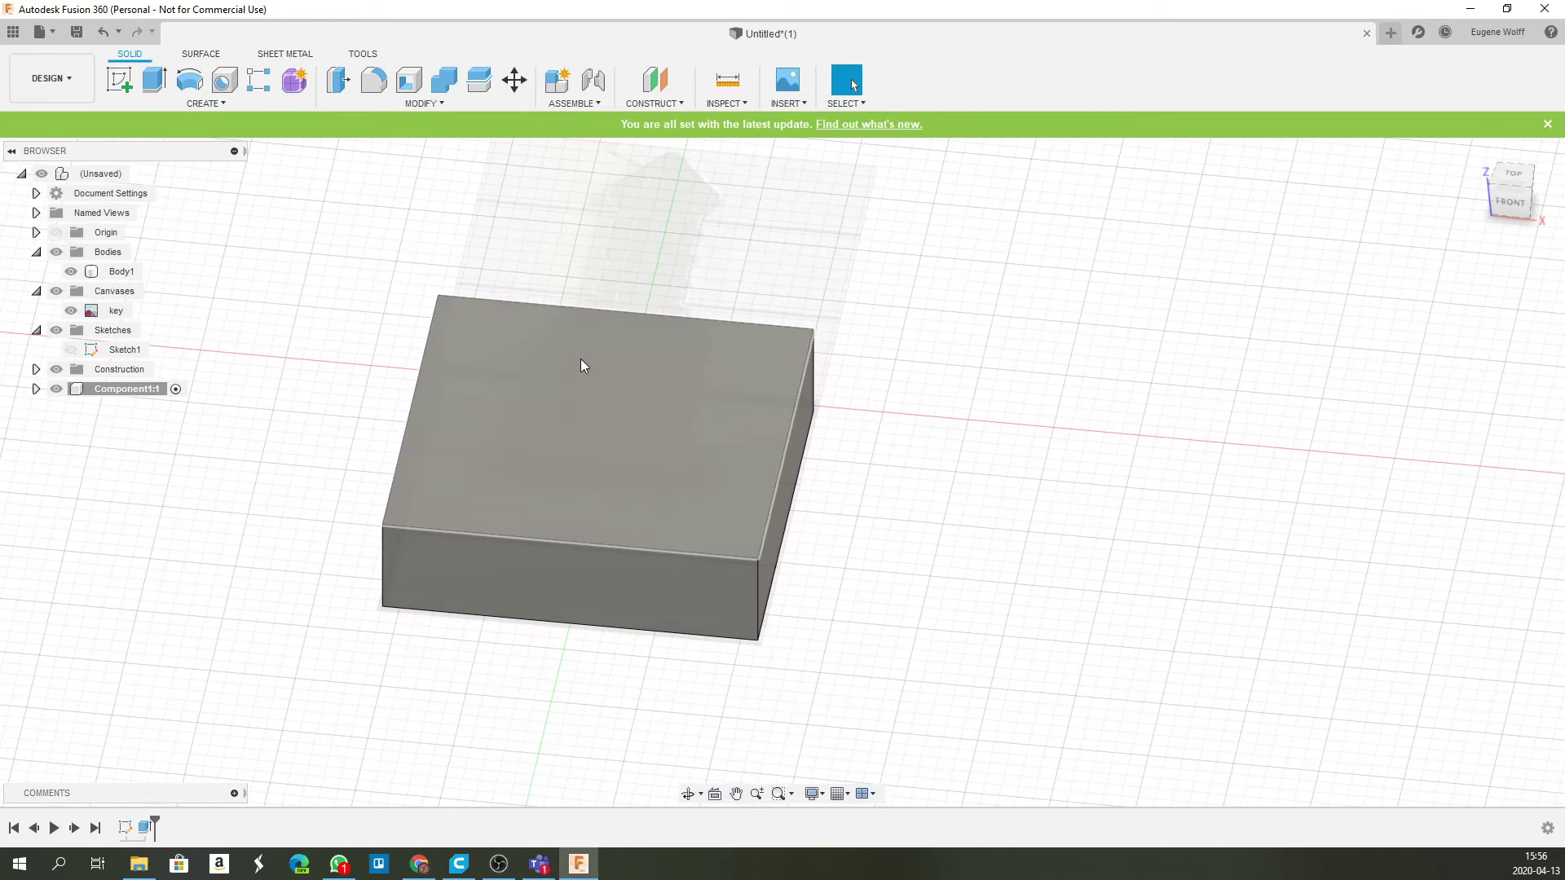
pyautogui.click(379, 90)
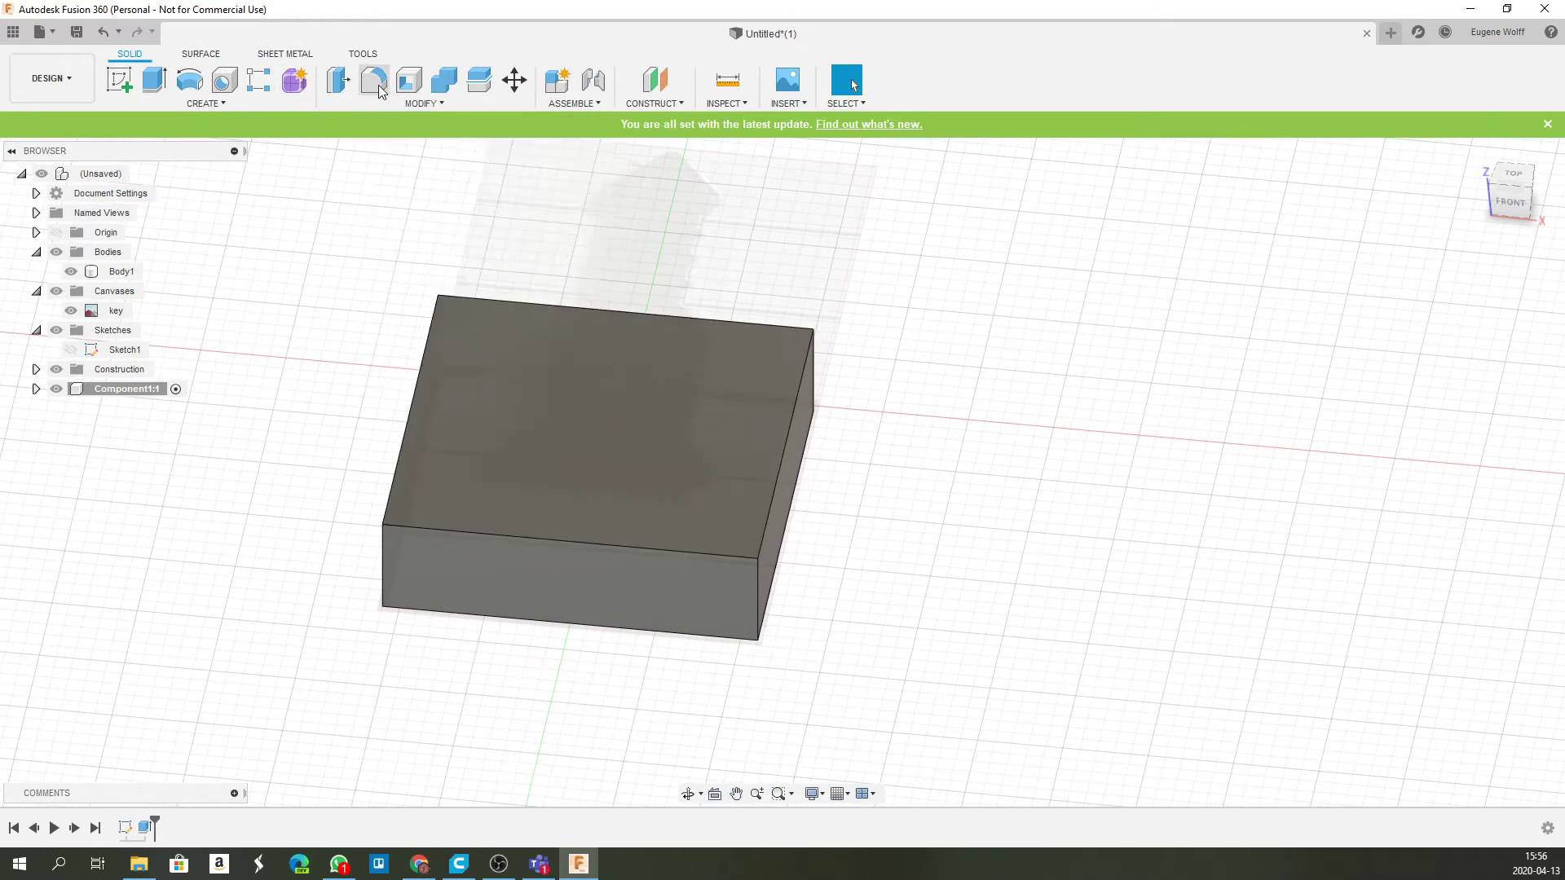
pyautogui.click(412, 404)
pyautogui.click(473, 537)
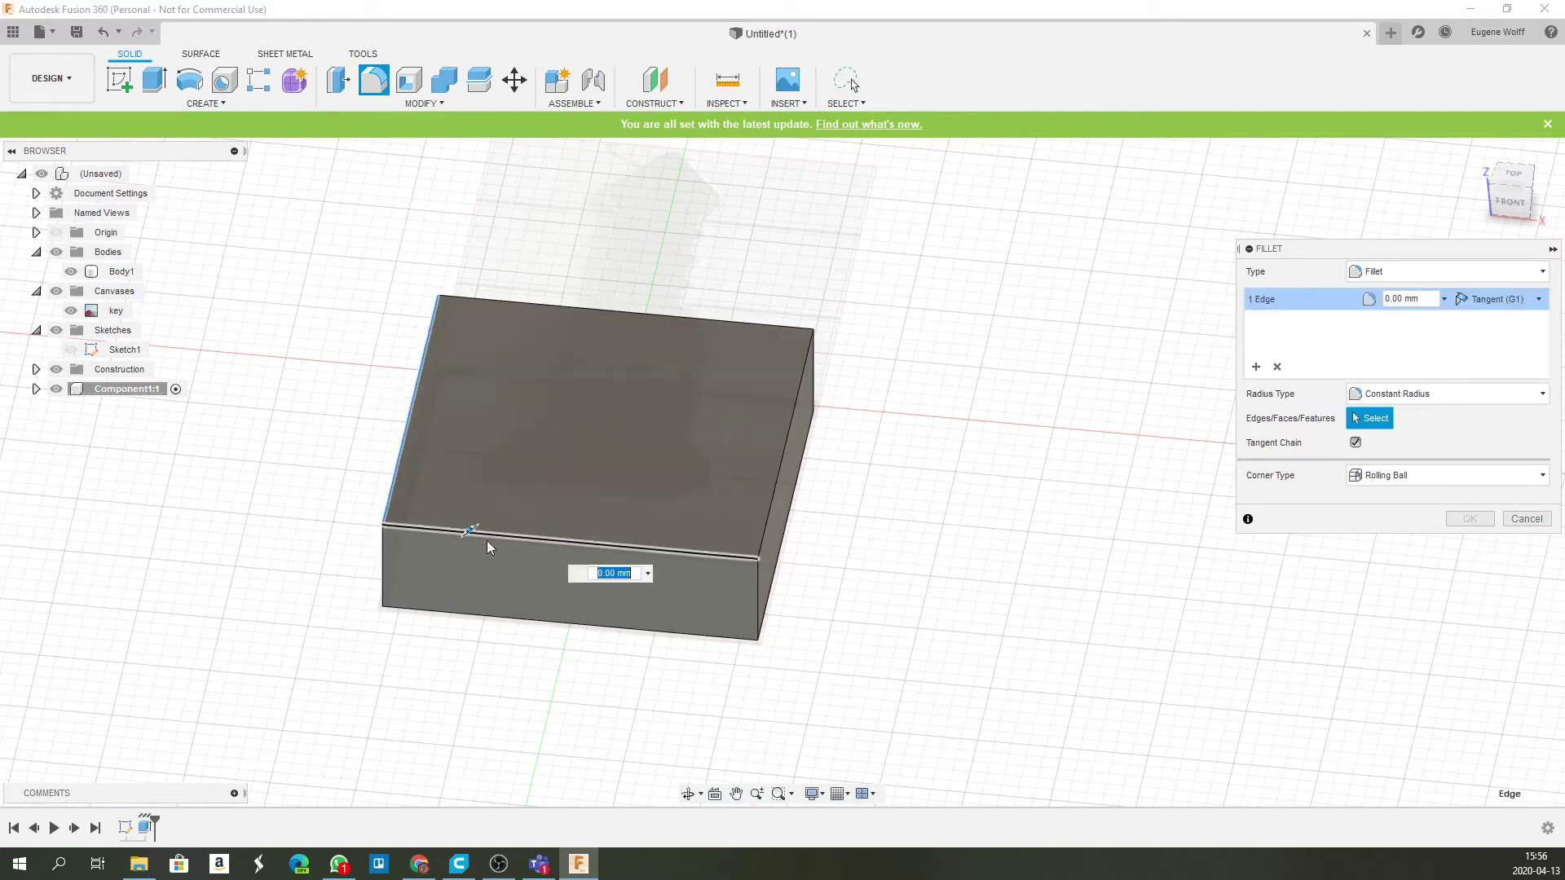
pyautogui.click(776, 471)
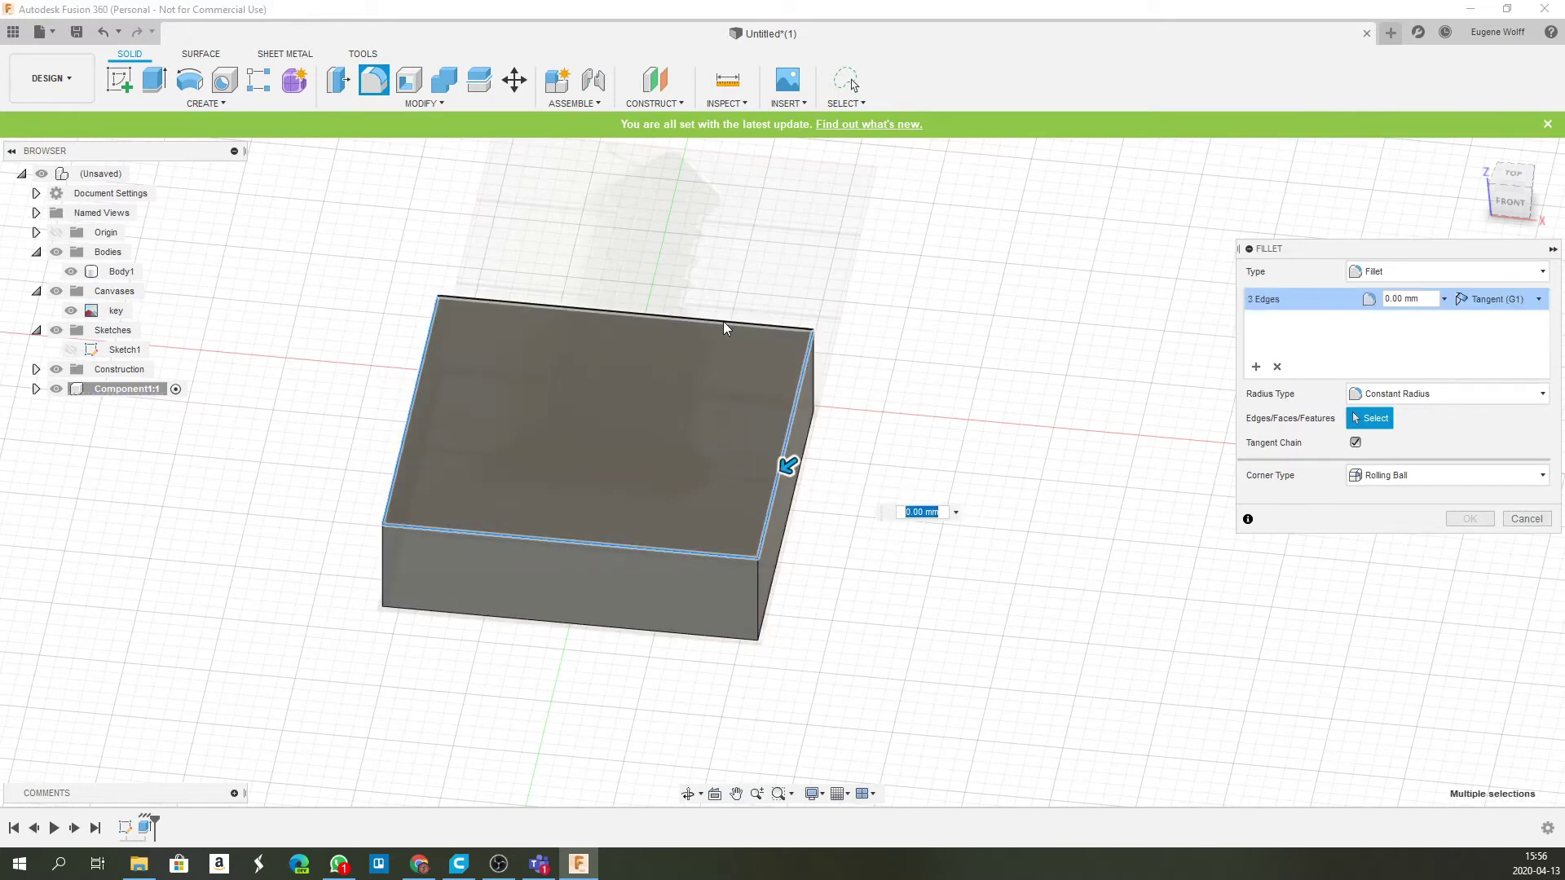
pyautogui.click(723, 321)
pyautogui.click(813, 392)
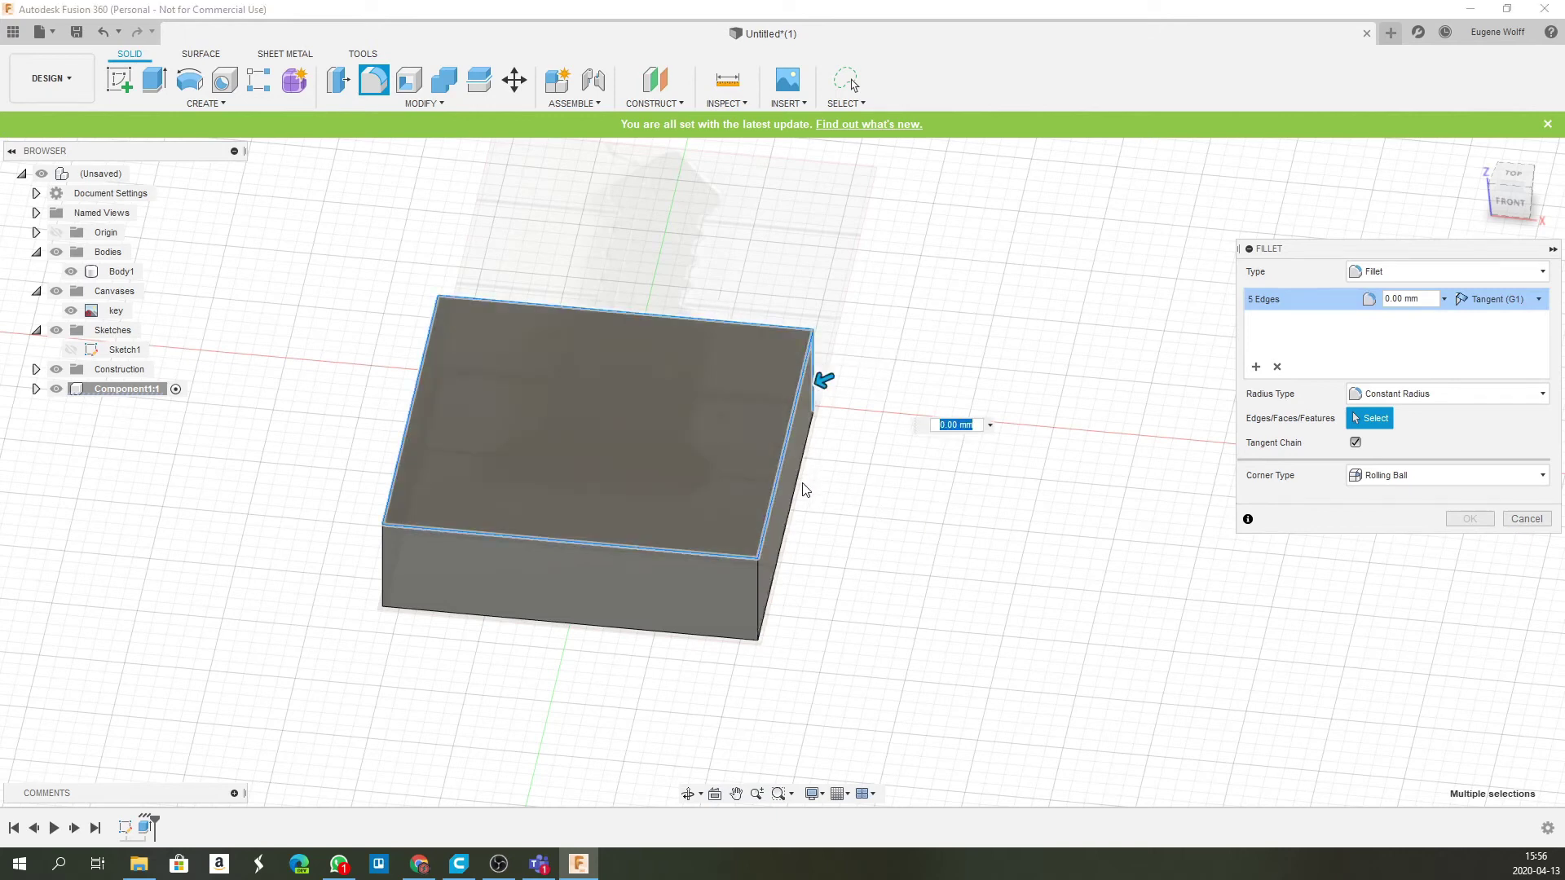
pyautogui.click(798, 491)
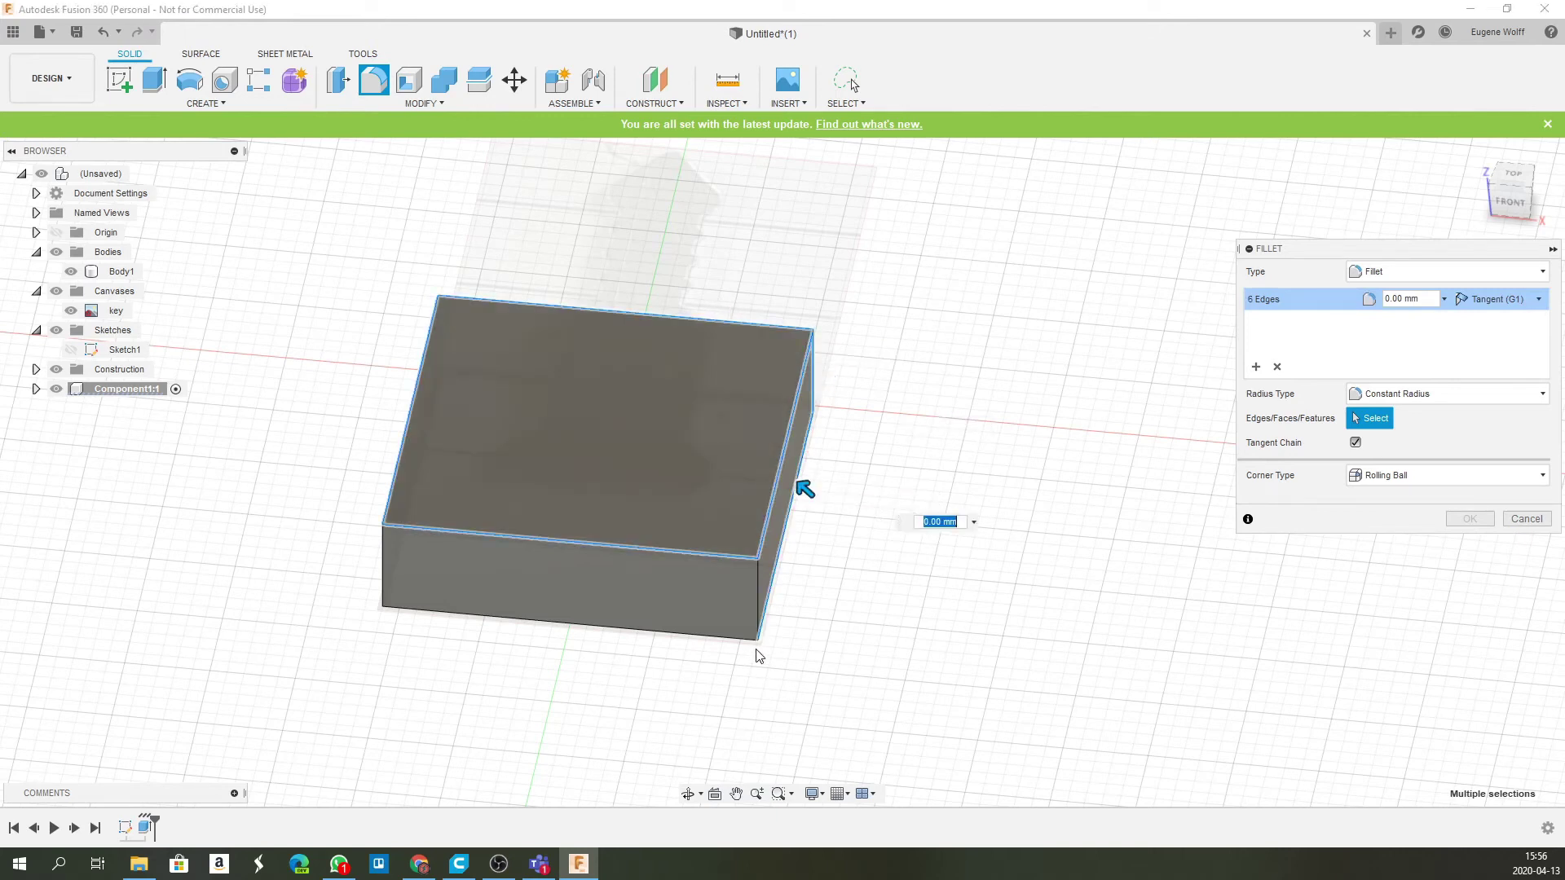
pyautogui.click(754, 593)
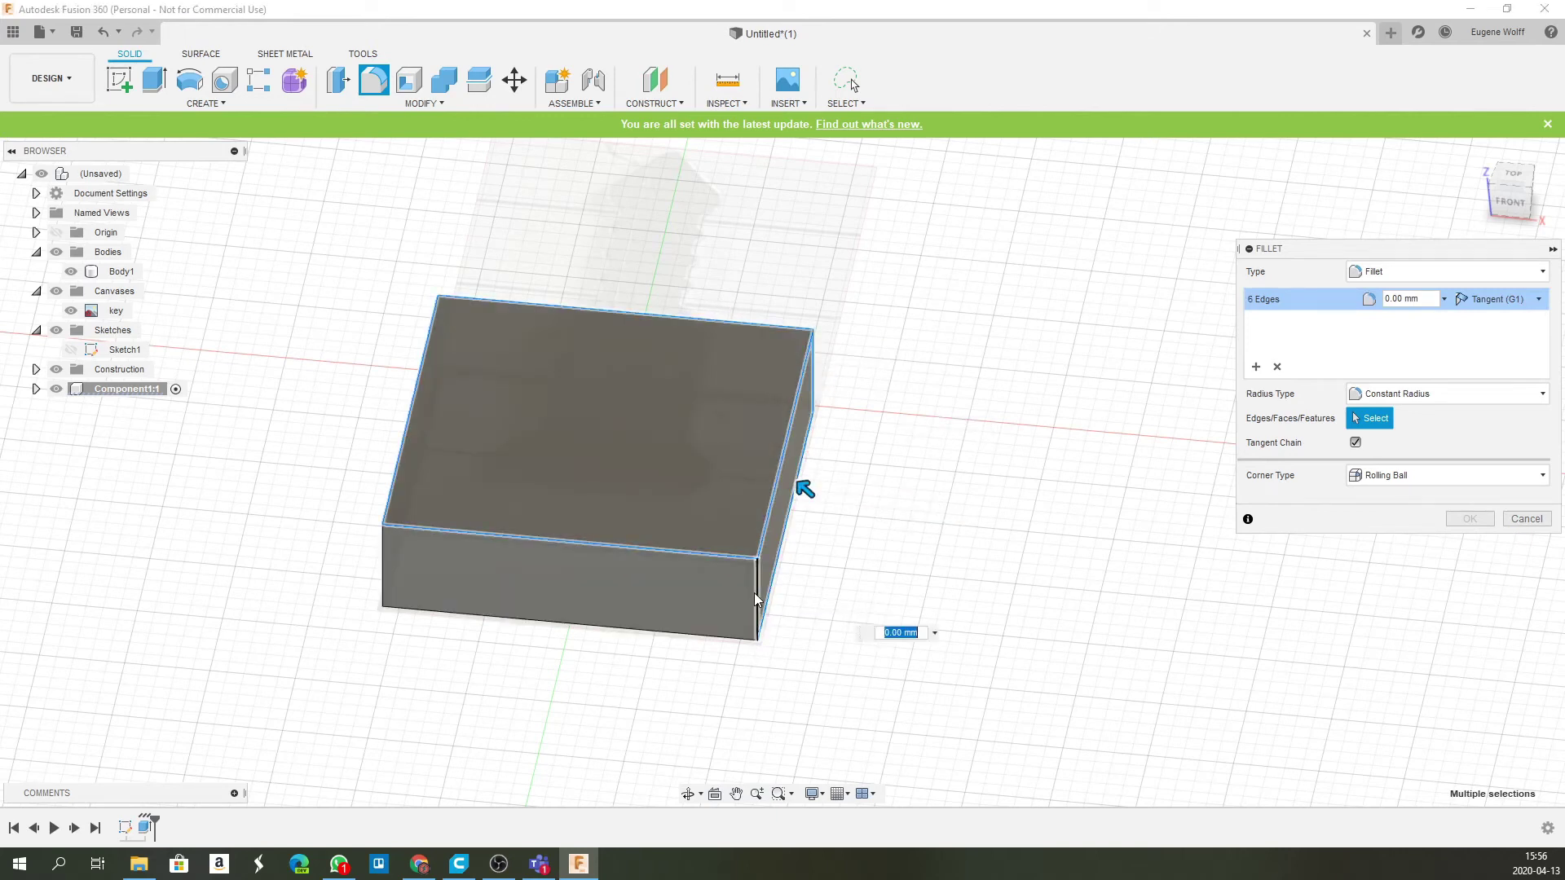
pyautogui.click(383, 569)
pyautogui.click(457, 619)
# - Add the block's remaining back and left edges to the fillet and apply a 2 mm radius to all twelve edges
pyautogui.moveTo(448, 709); pyautogui.dragTo(541, 699, button='middle')
pyautogui.keyDown('shift'); pyautogui.moveTo(447, 632); pyautogui.dragTo(849, 535, button='middle'); pyautogui.keyUp('shift')
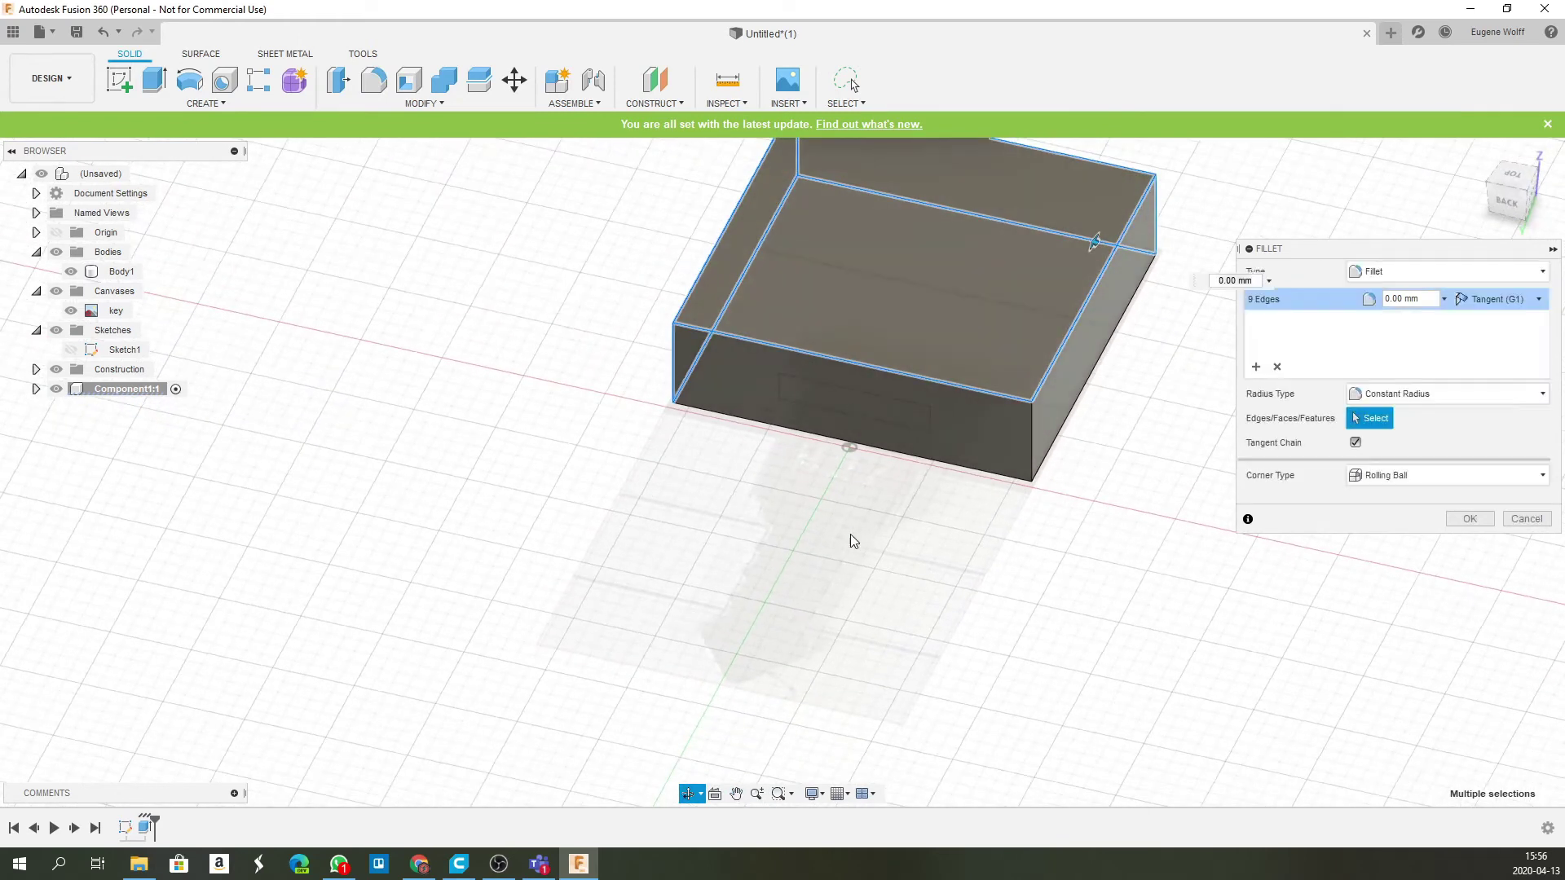
pyautogui.click(942, 460)
pyautogui.click(1038, 435)
pyautogui.click(1032, 436)
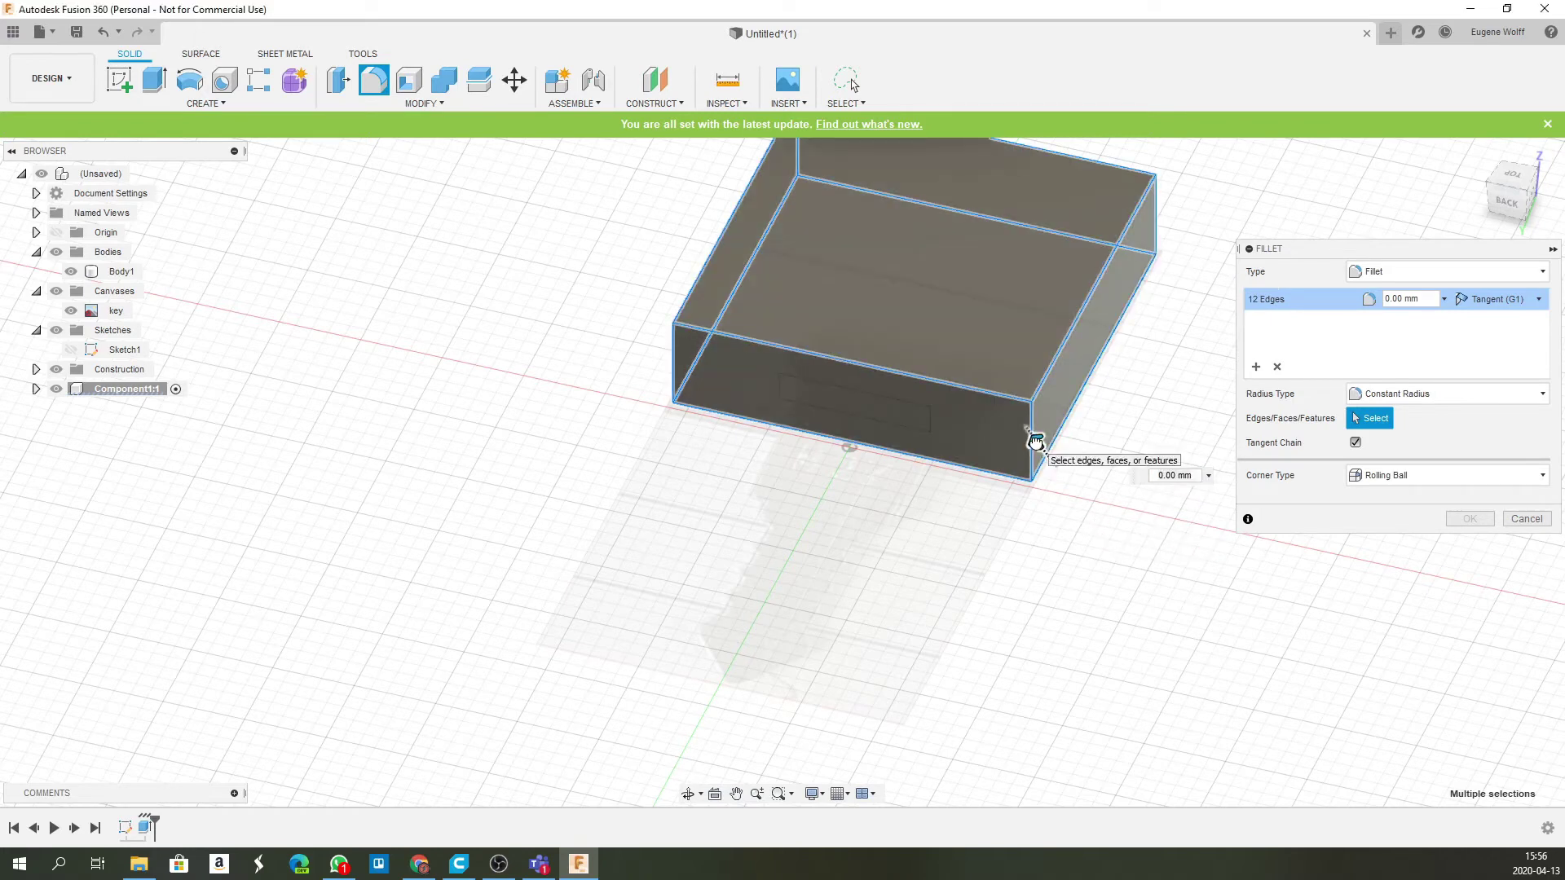
pyautogui.moveTo(1038, 446); pyautogui.dragTo(1029, 436)
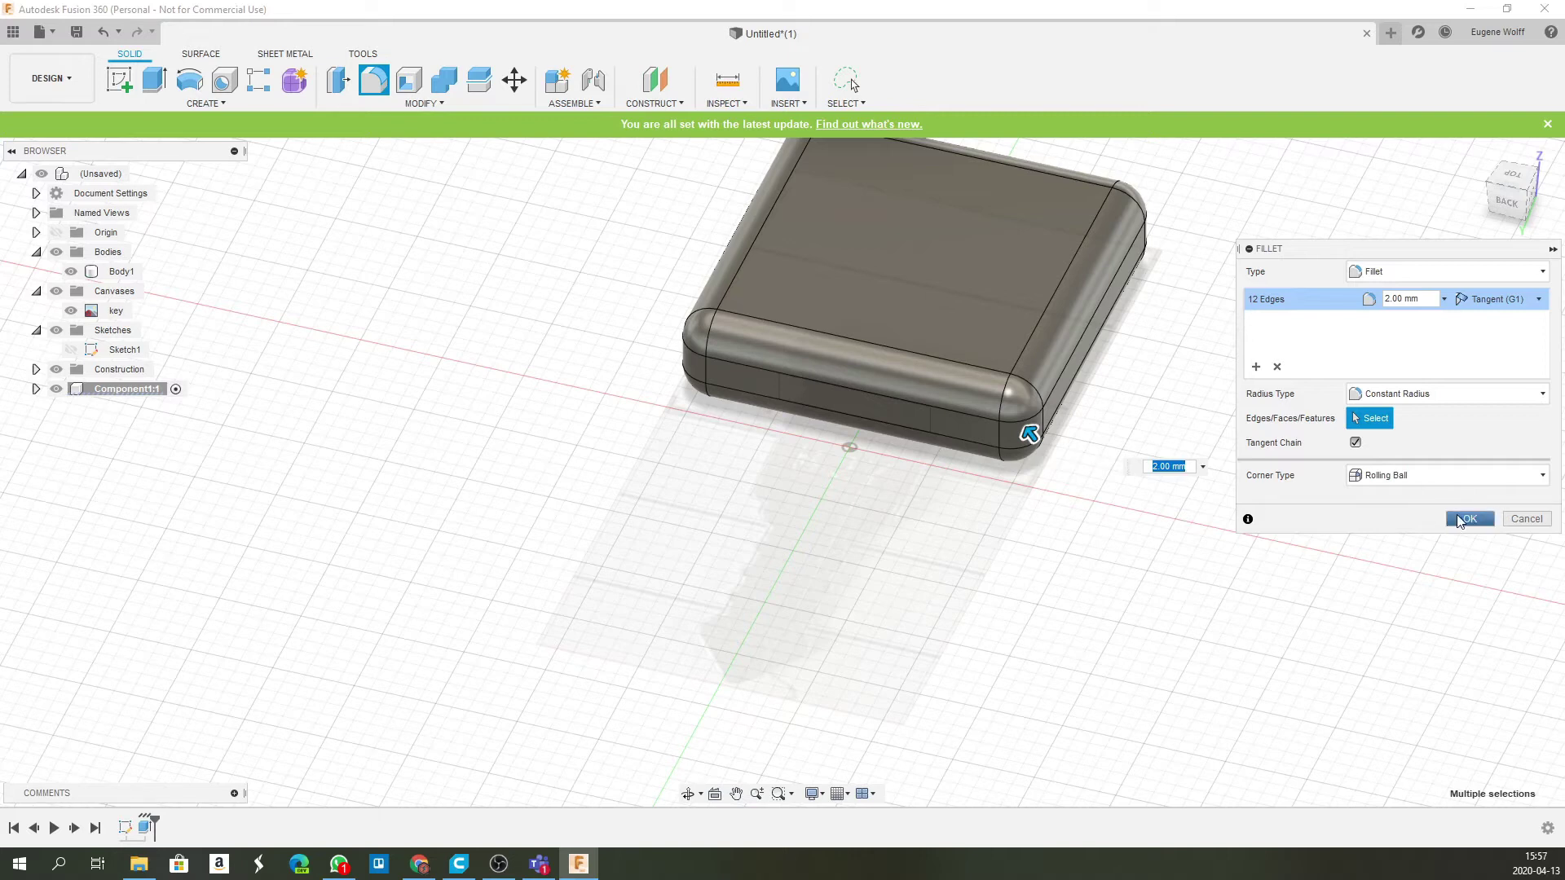
pyautogui.click(1466, 519)
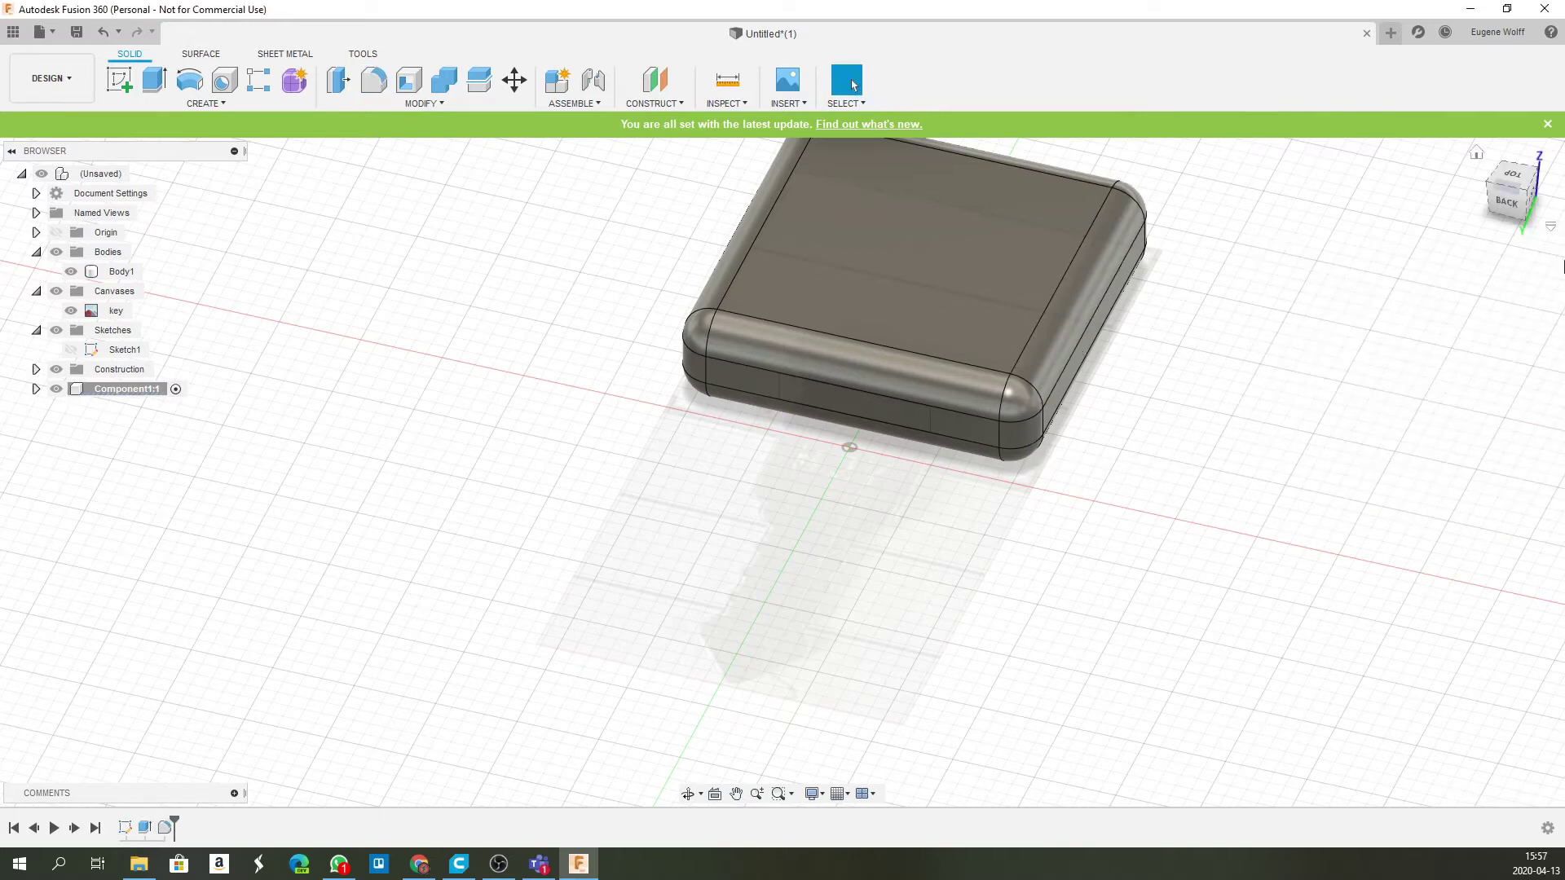
# - Combine the rounded block with the key end body using the Cut operation to carve its slot, without keeping the tool body
pyautogui.click(1510, 177)
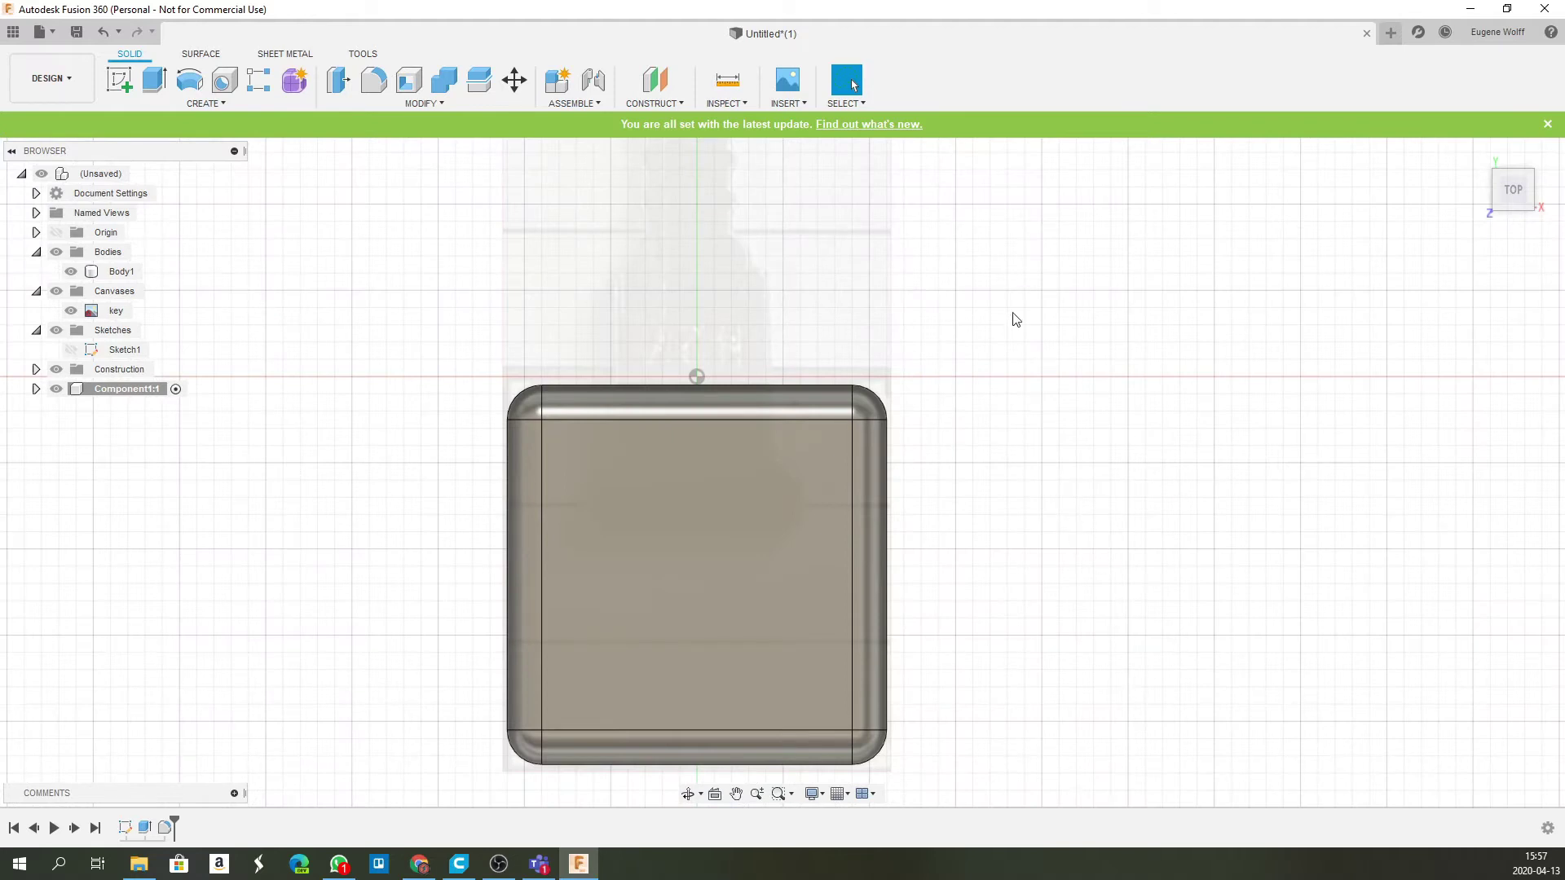
pyautogui.keyDown('shift'); pyautogui.moveTo(1008, 254); pyautogui.dragTo(985, 339, button='middle'); pyautogui.keyUp('shift')
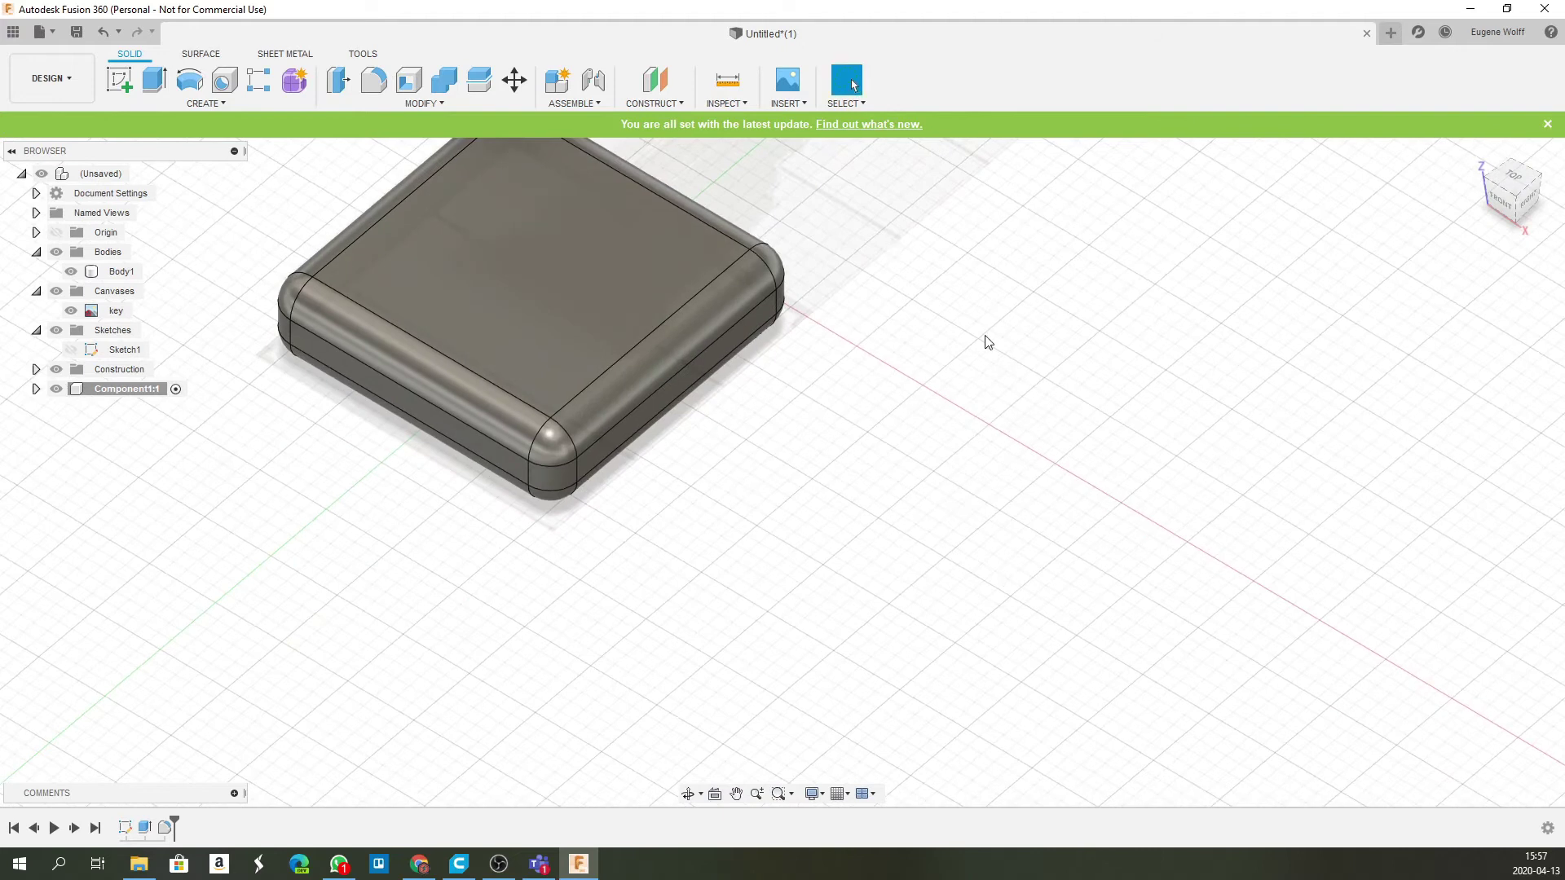
pyautogui.keyDown('shift'); pyautogui.moveTo(906, 507); pyautogui.dragTo(1084, 568, button='middle'); pyautogui.keyUp('shift')
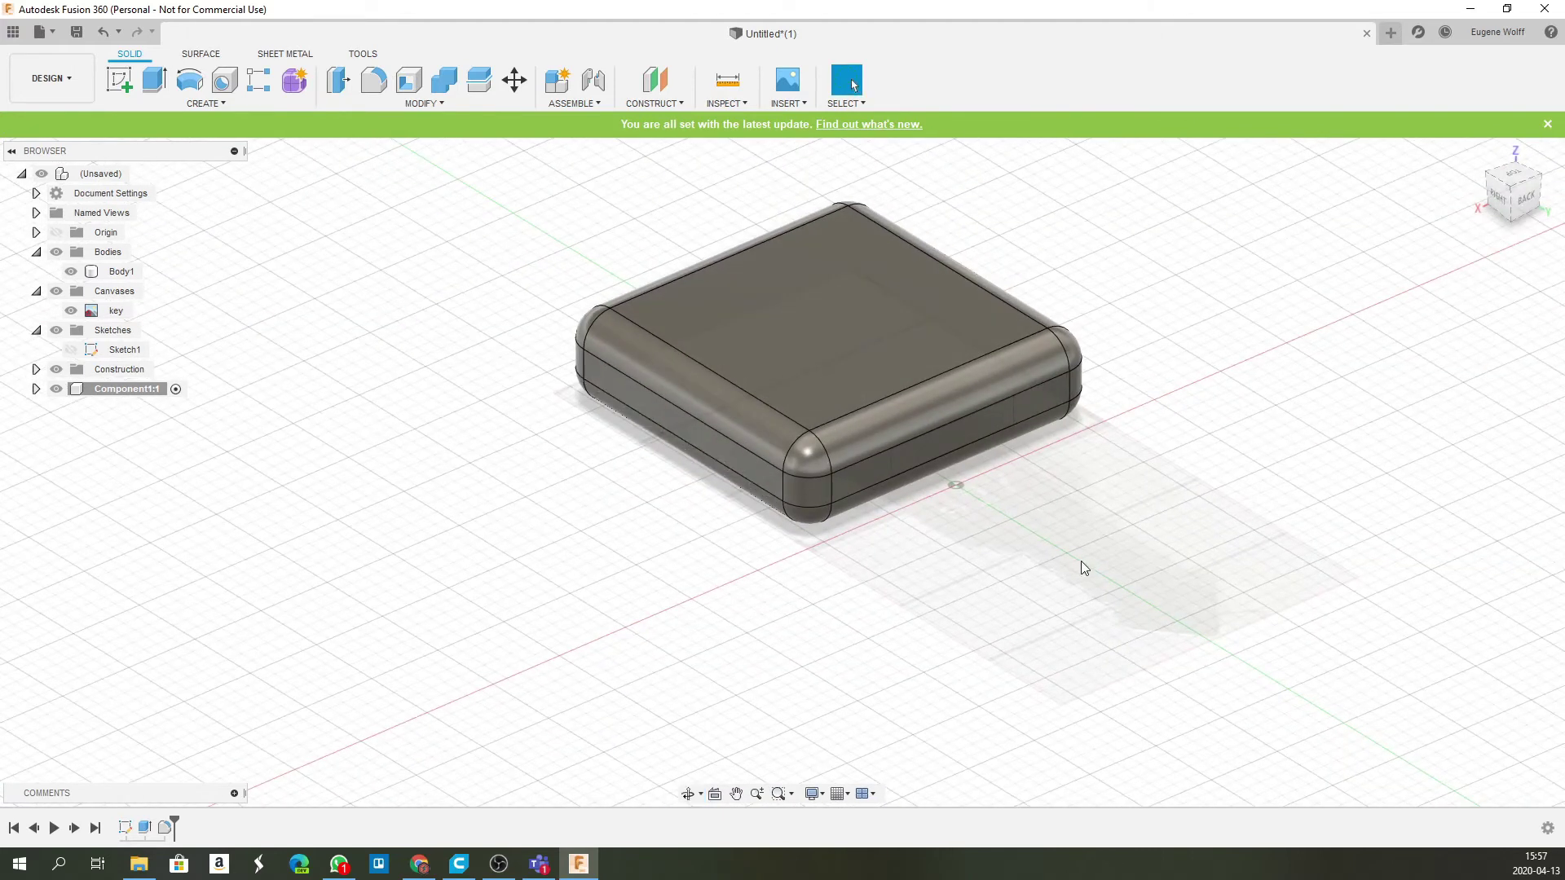
pyautogui.click(119, 273)
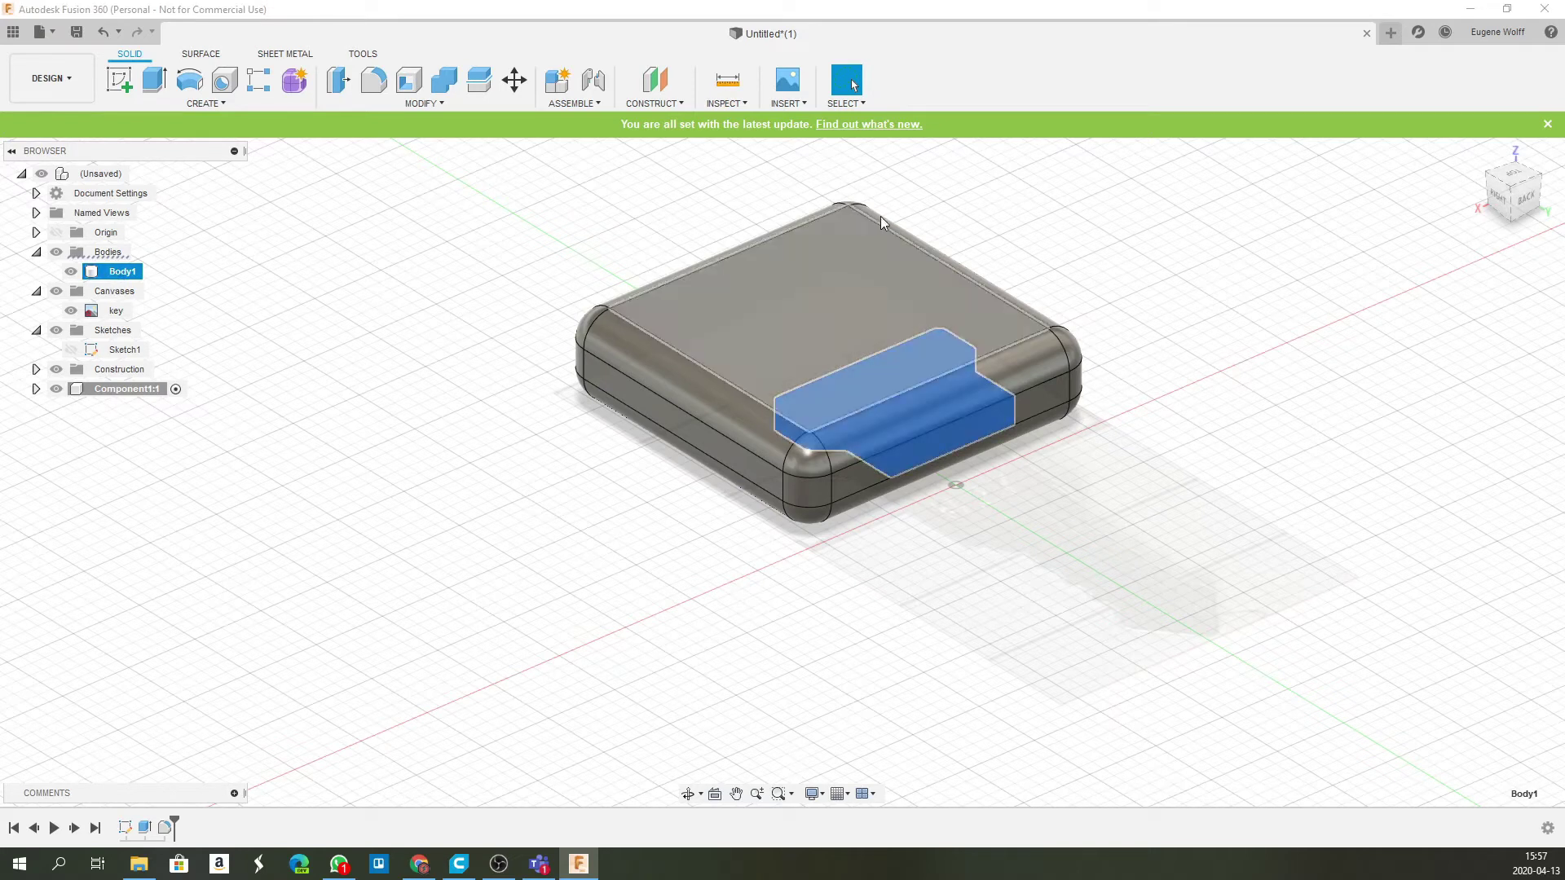
pyautogui.click(433, 101)
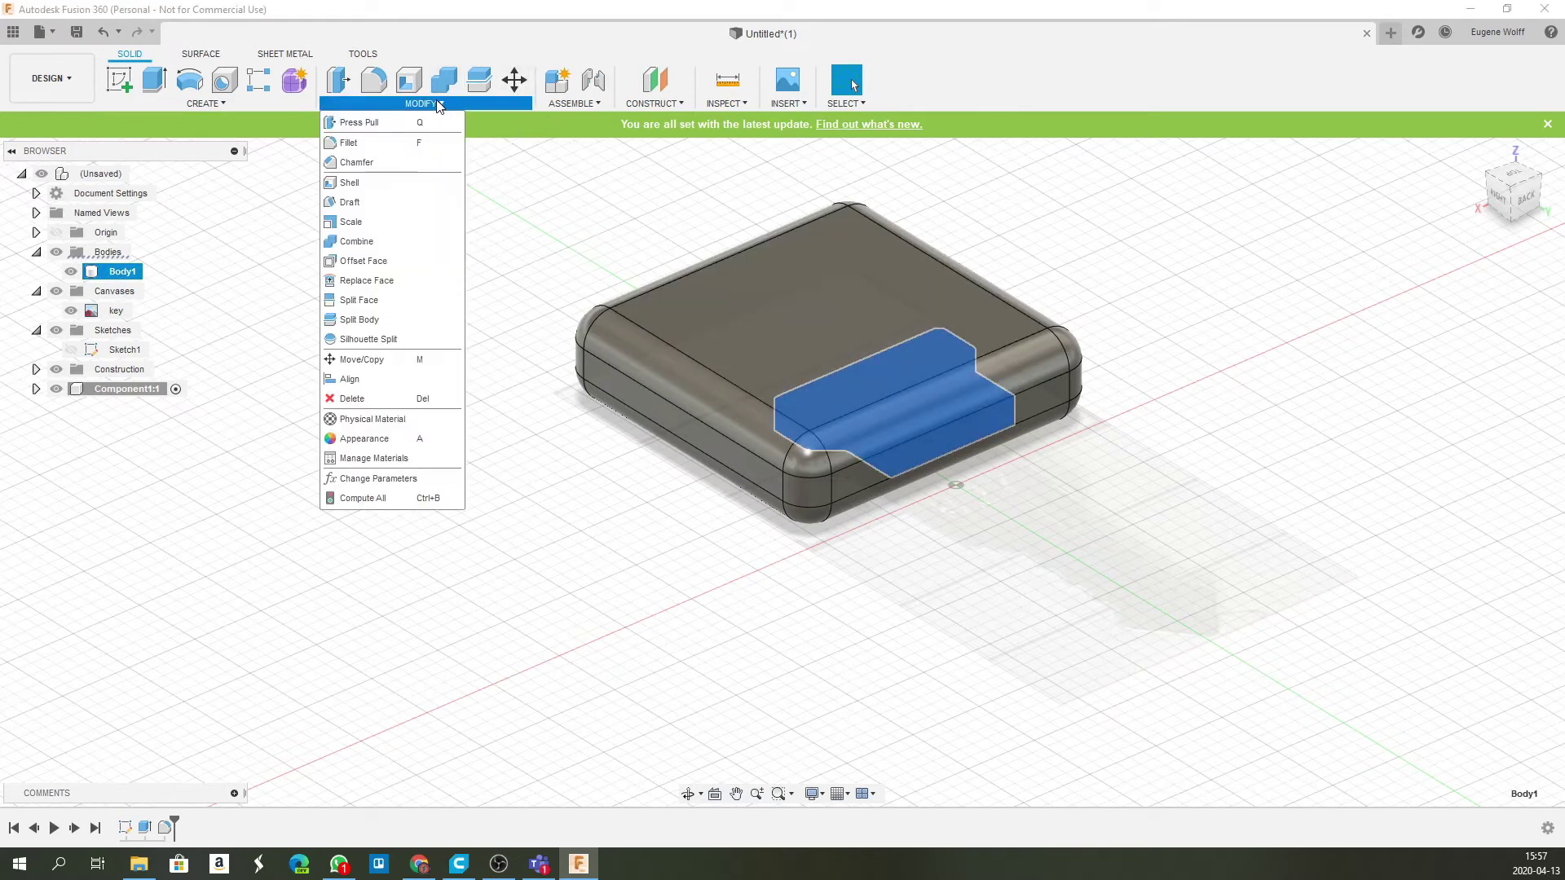
pyautogui.click(356, 241)
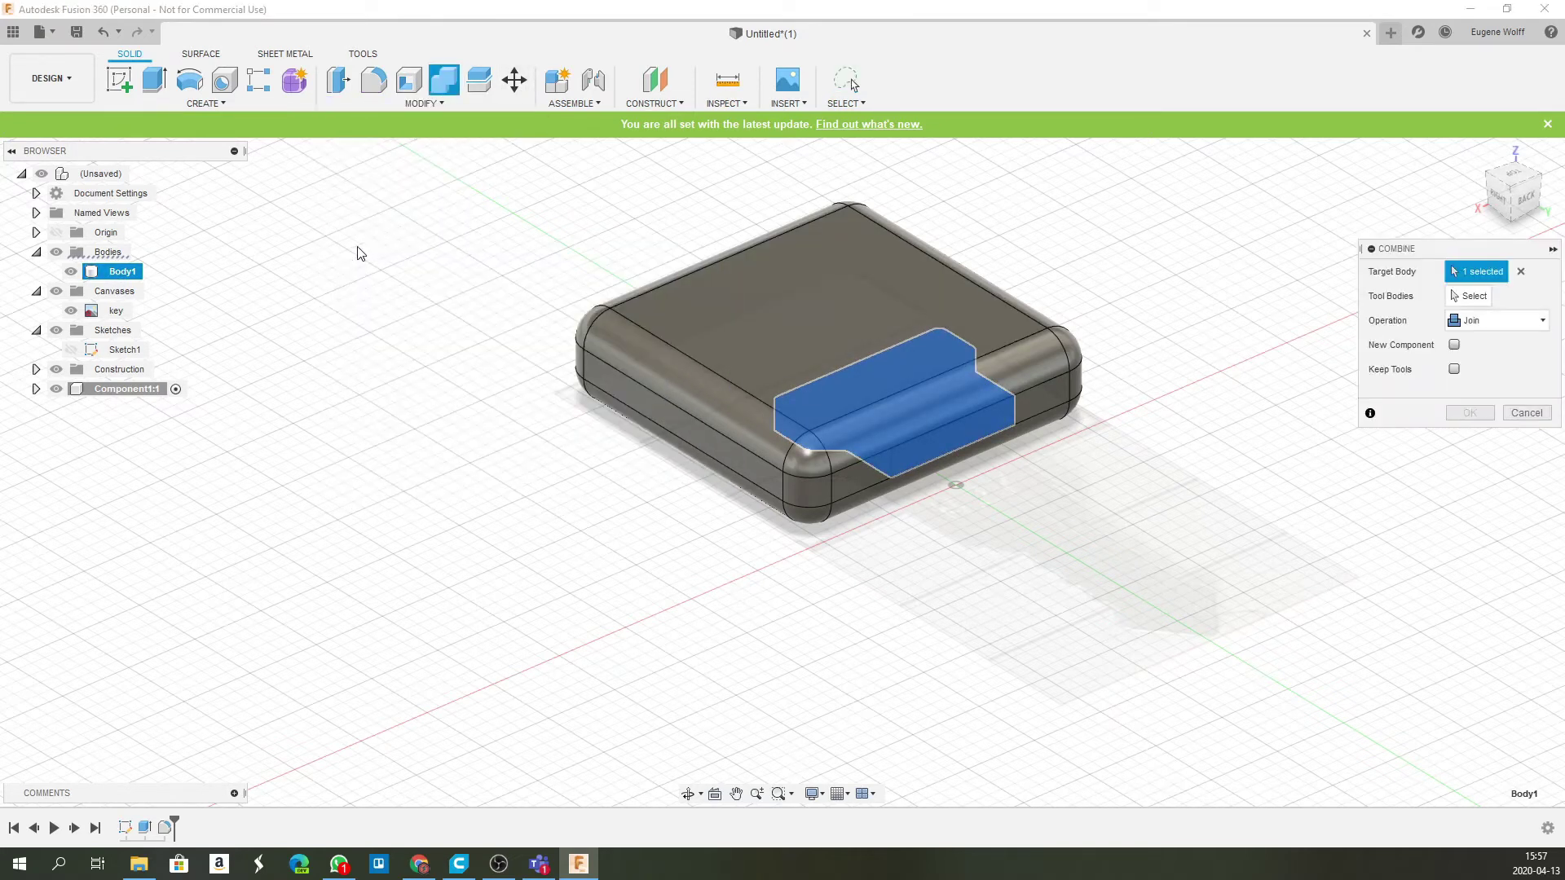
pyautogui.click(779, 316)
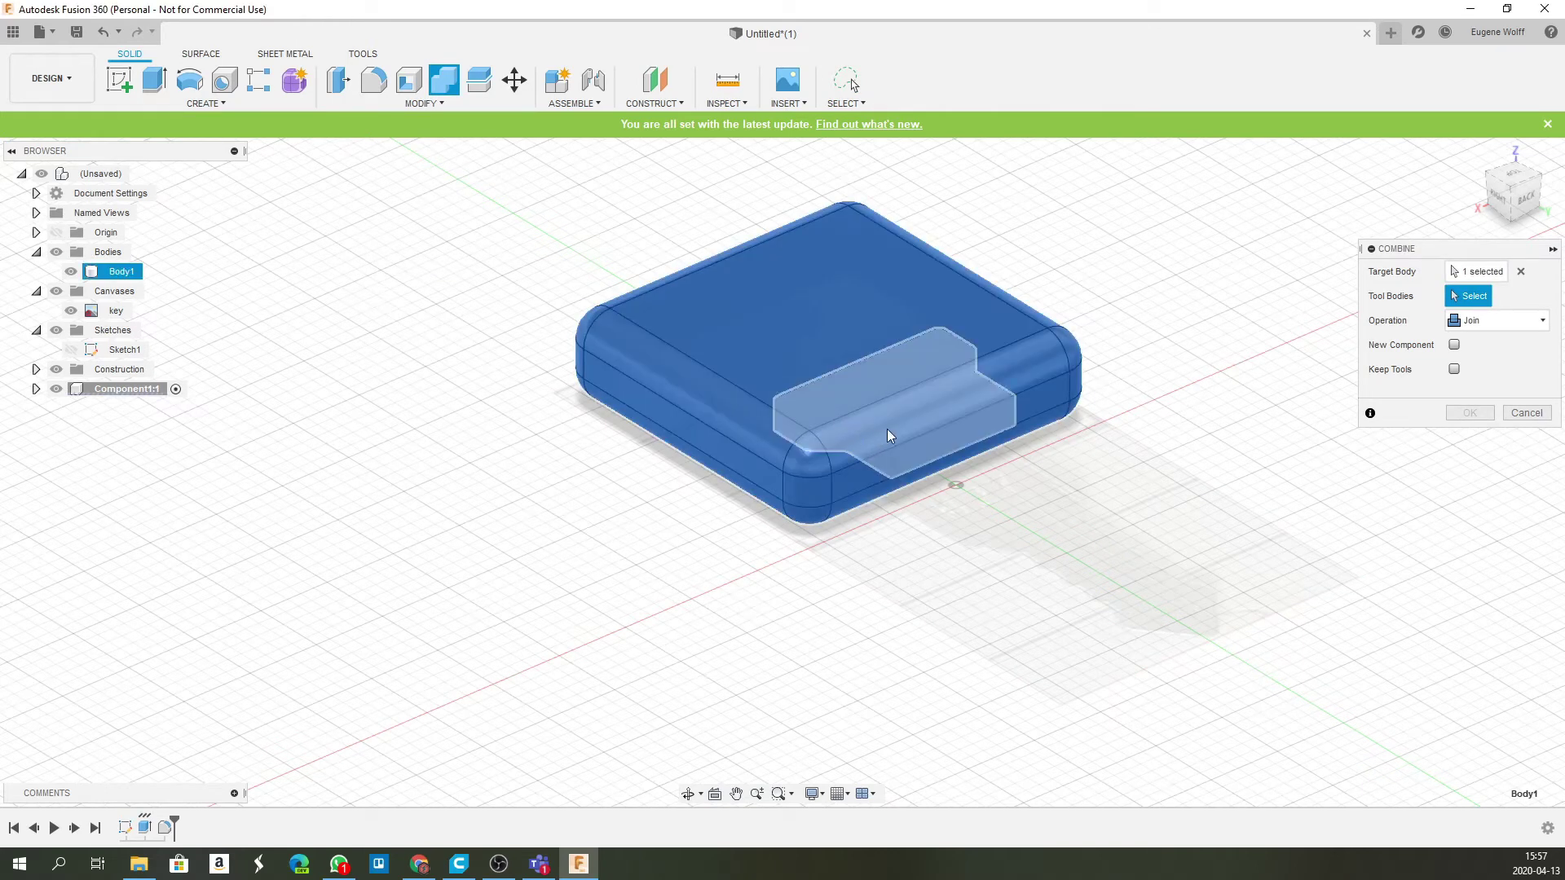
pyautogui.click(929, 432)
pyautogui.click(1544, 323)
pyautogui.click(1493, 364)
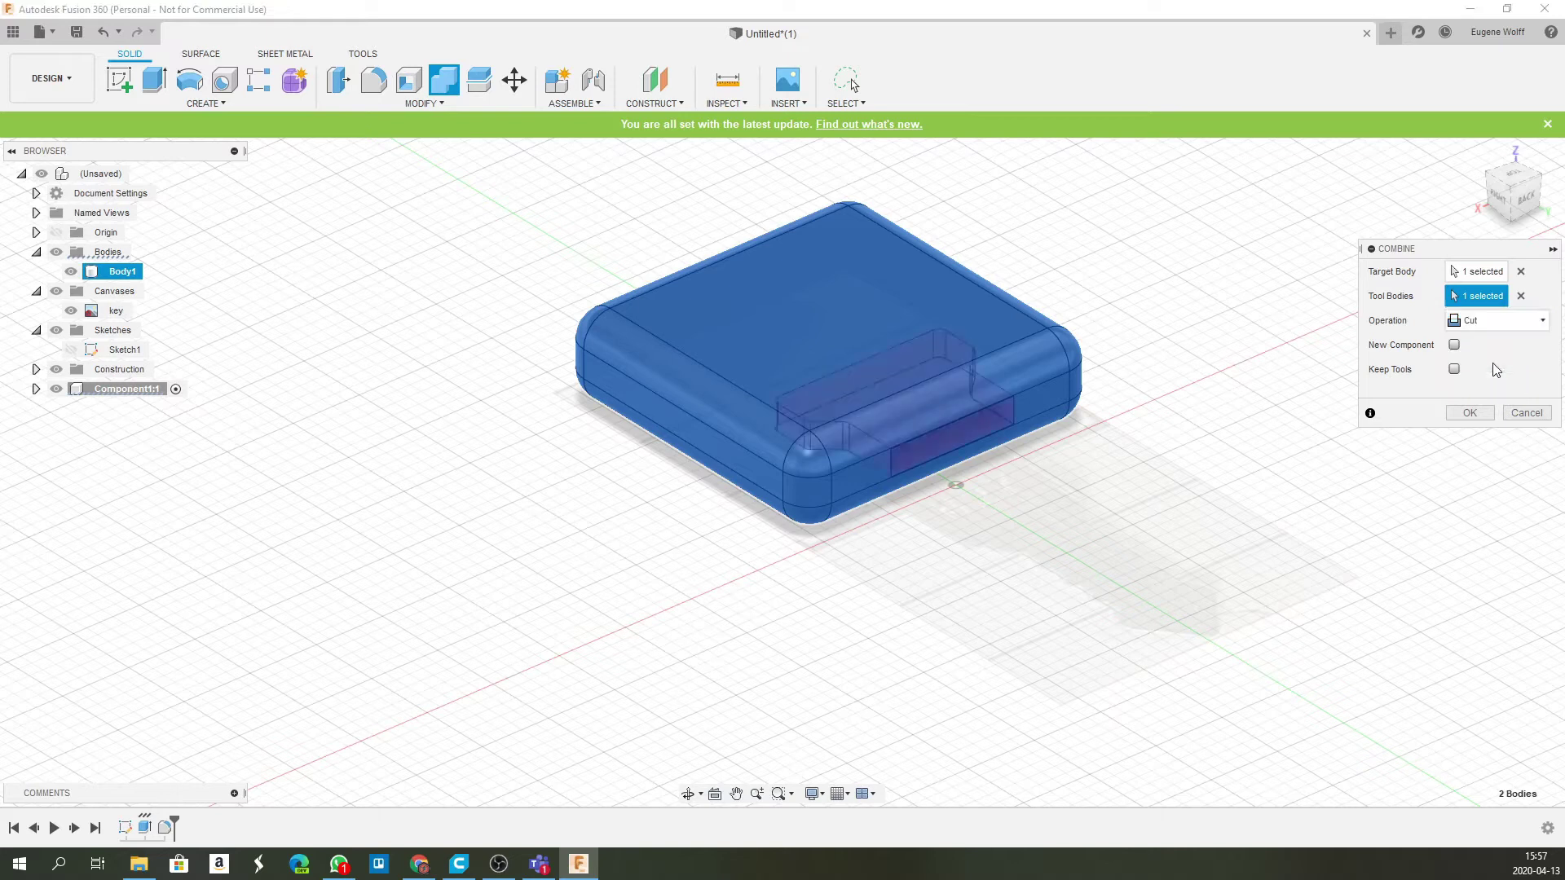
pyautogui.click(1469, 413)
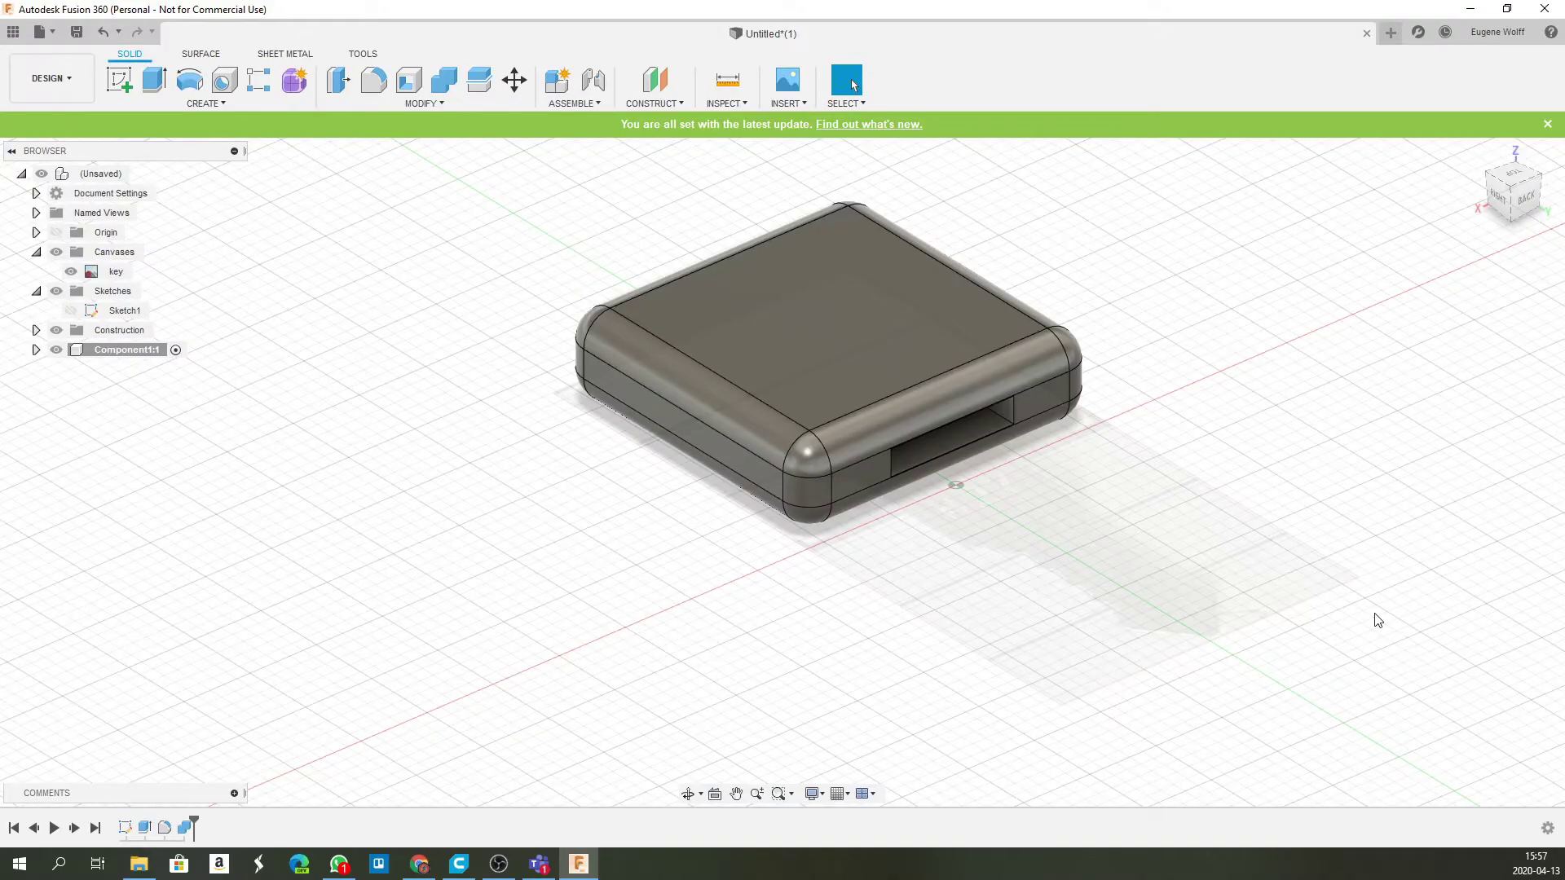
# - View the model squarely from above, hide the rounded block's body and show the traced key-end sketch
pyautogui.click(1528, 172)
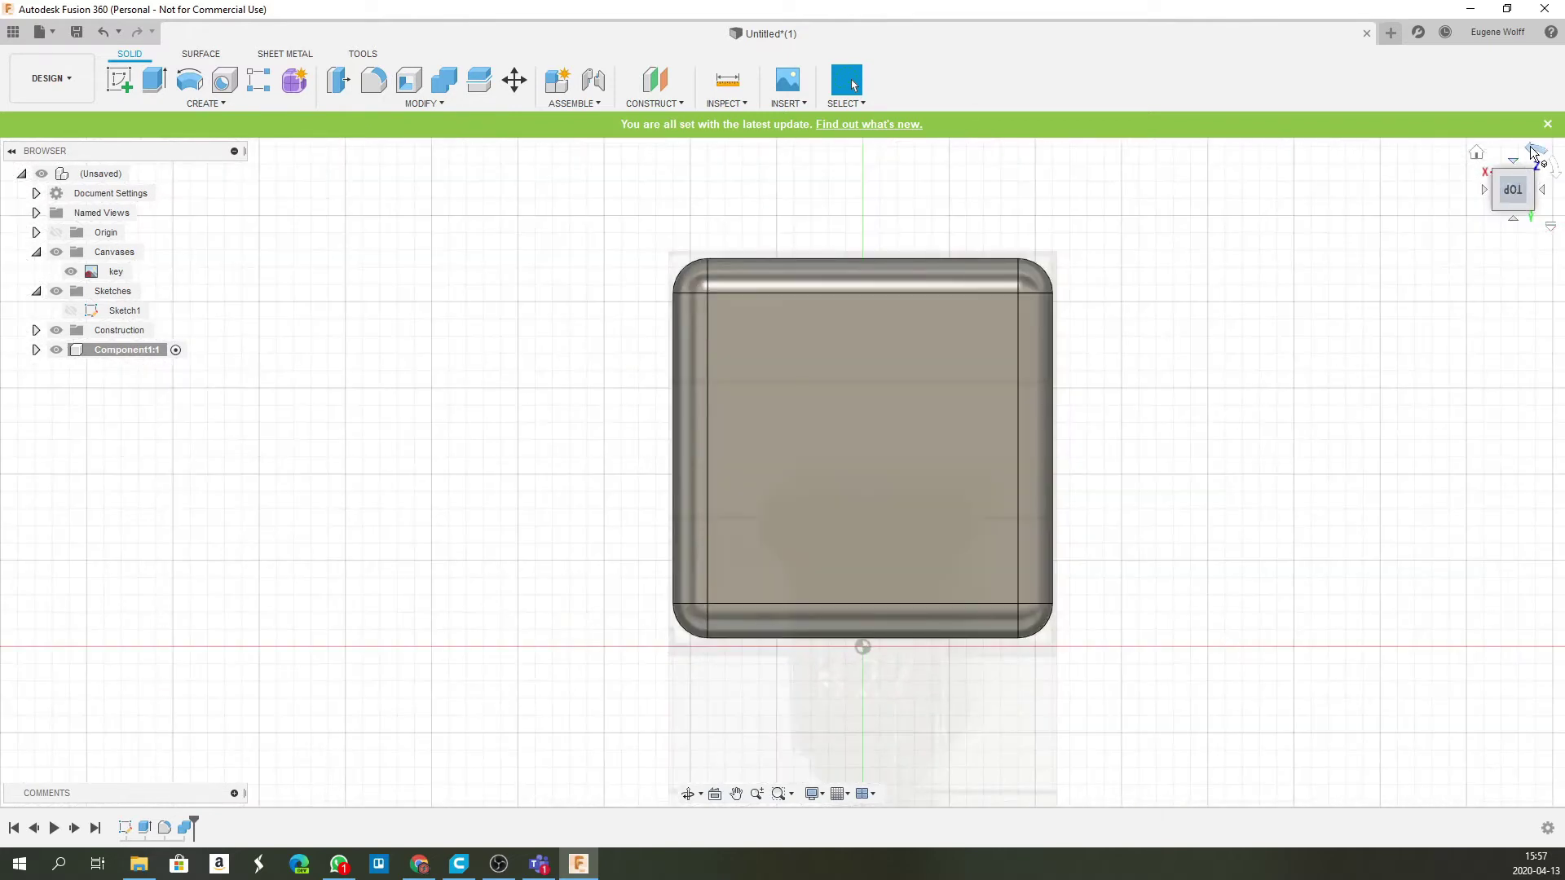
pyautogui.click(1533, 153)
pyautogui.click(1533, 153)
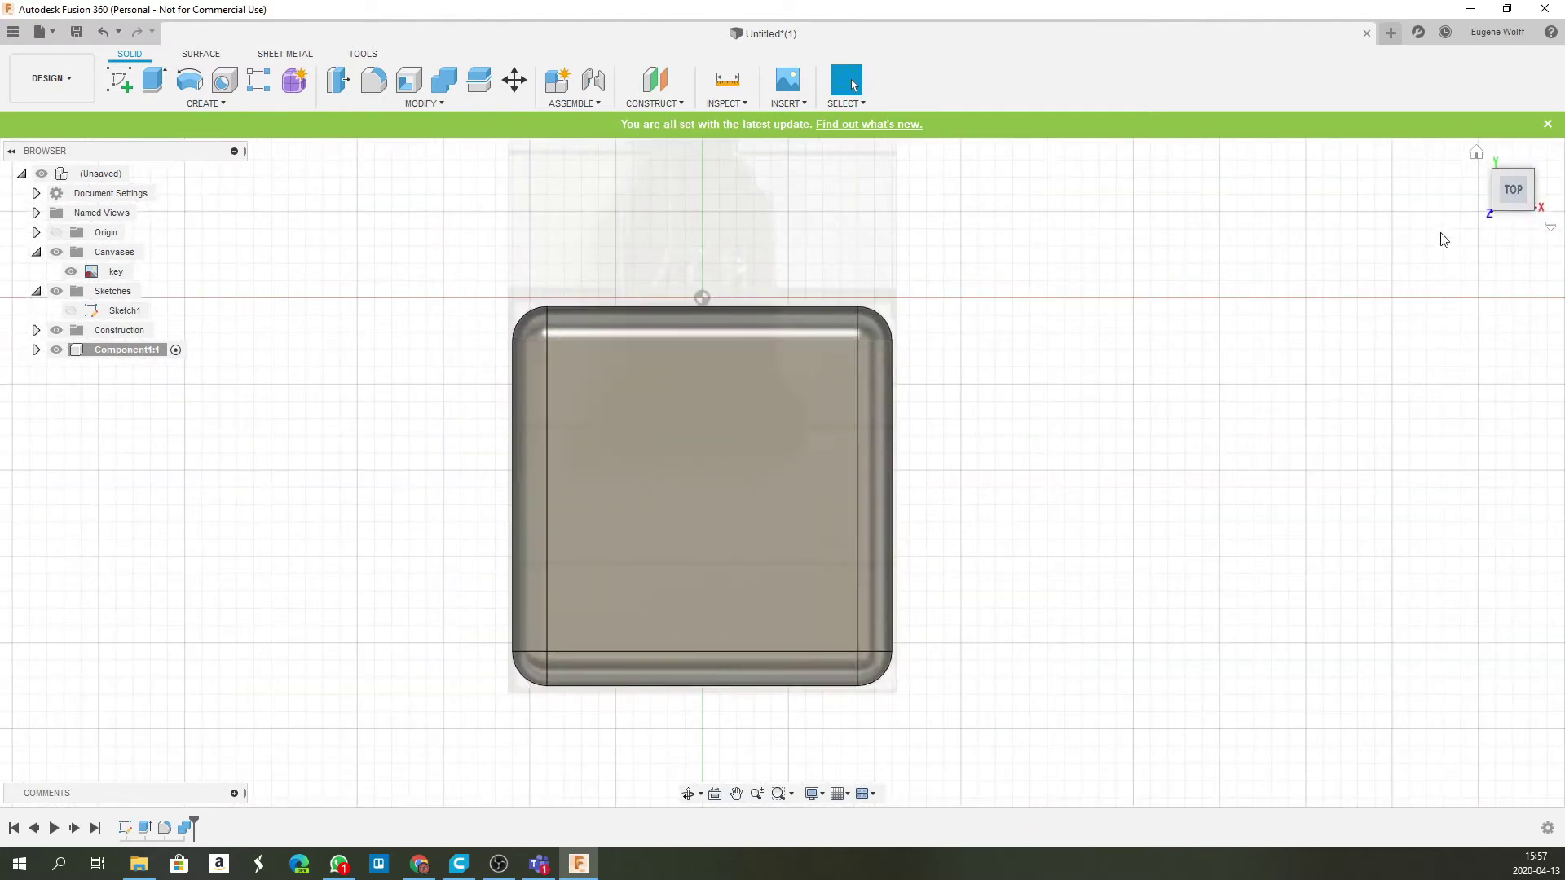
pyautogui.click(121, 310)
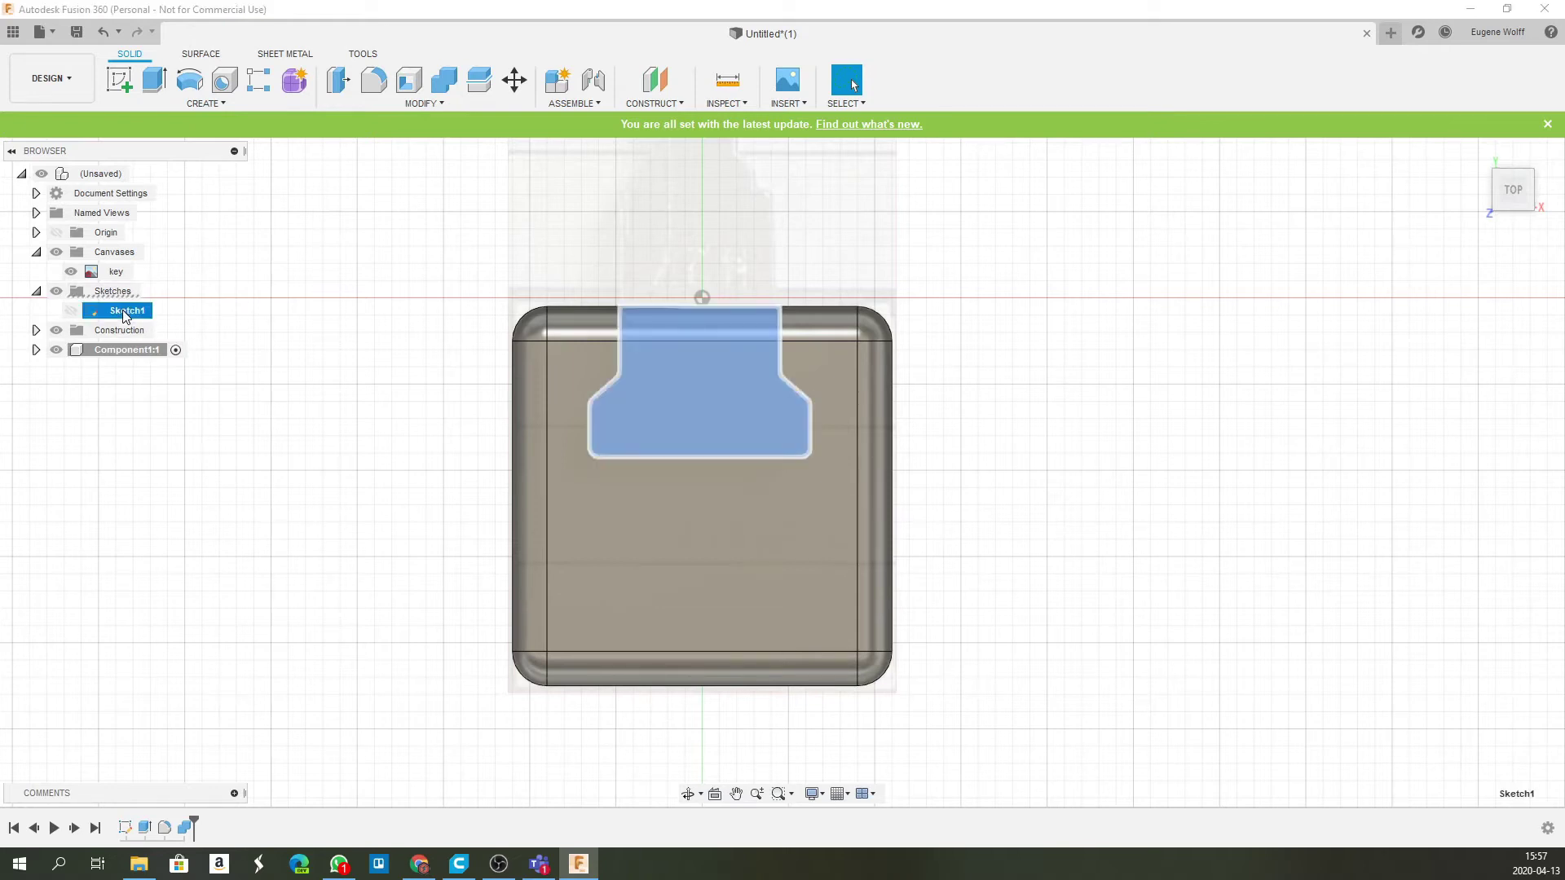
pyautogui.press('i')
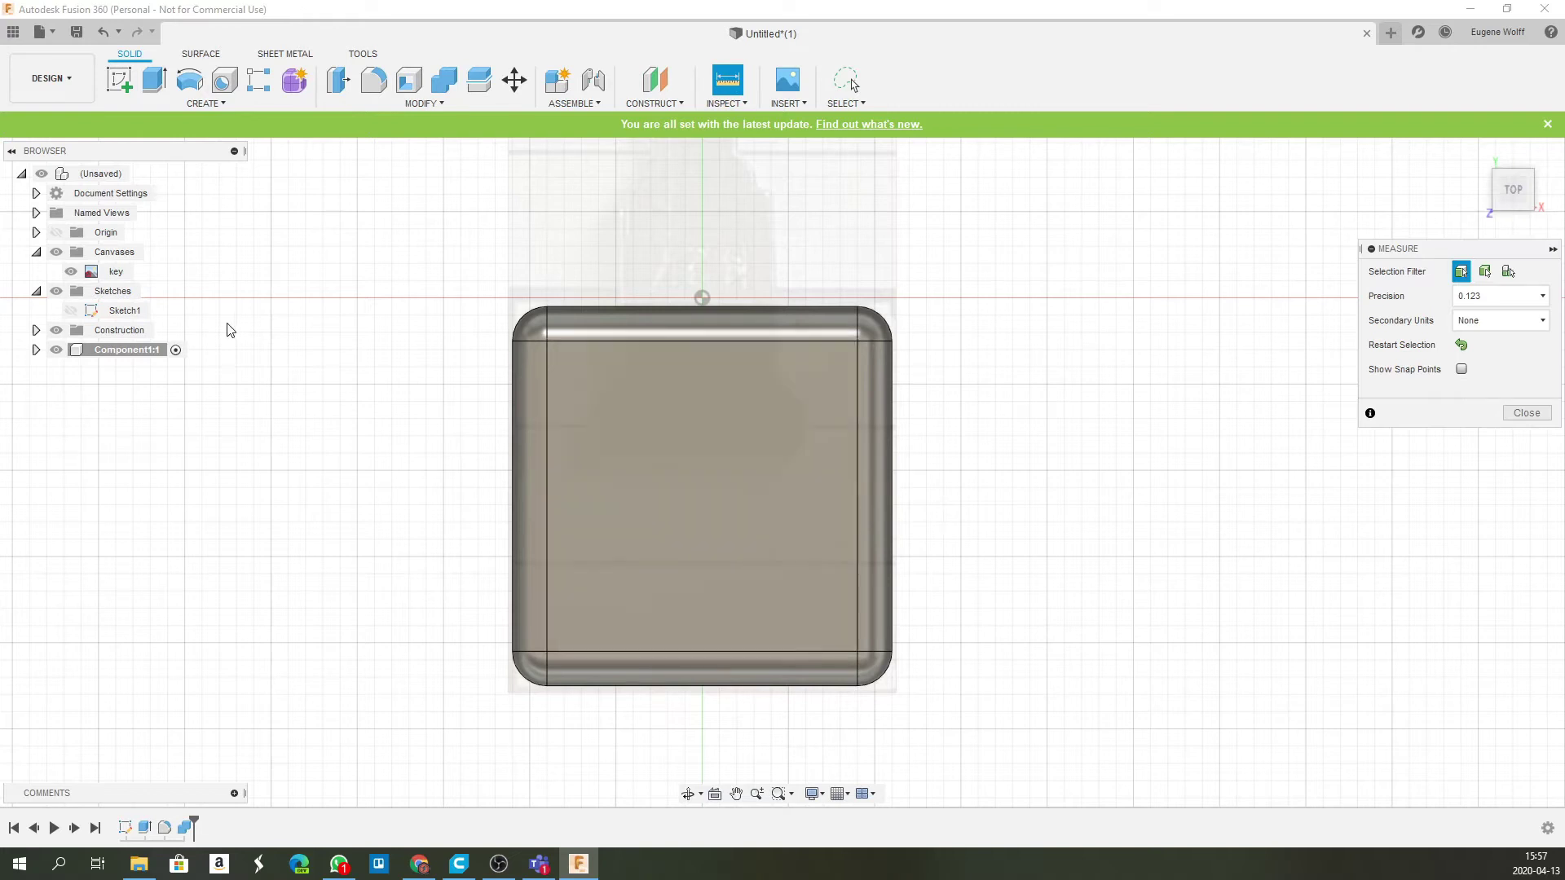
pyautogui.click(36, 349)
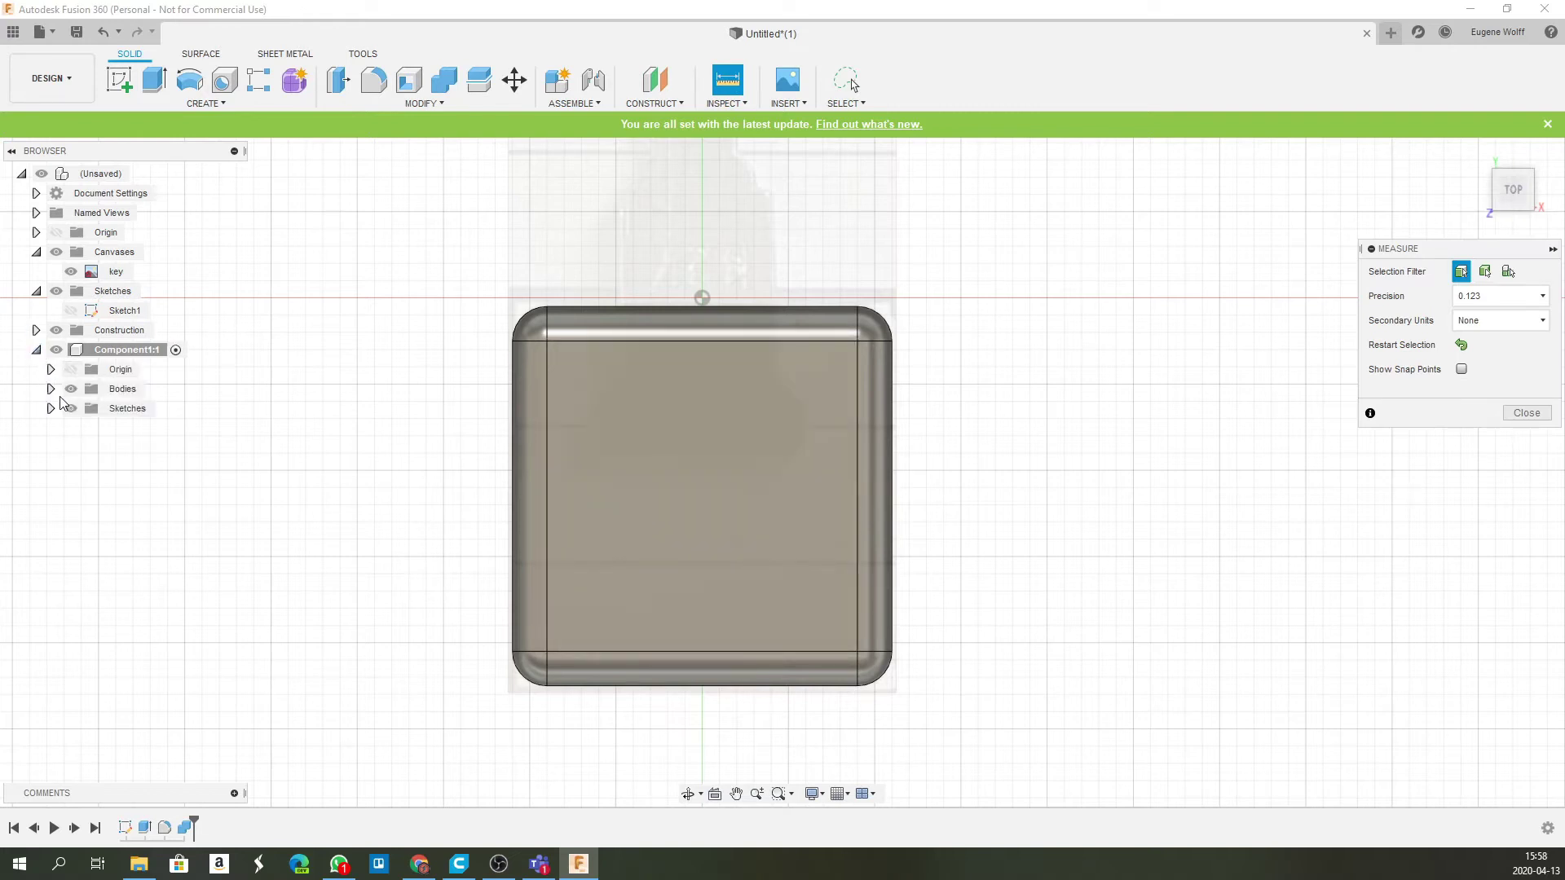
pyautogui.click(50, 389)
pyautogui.click(85, 408)
pyautogui.press('Escape')
pyautogui.click(71, 311)
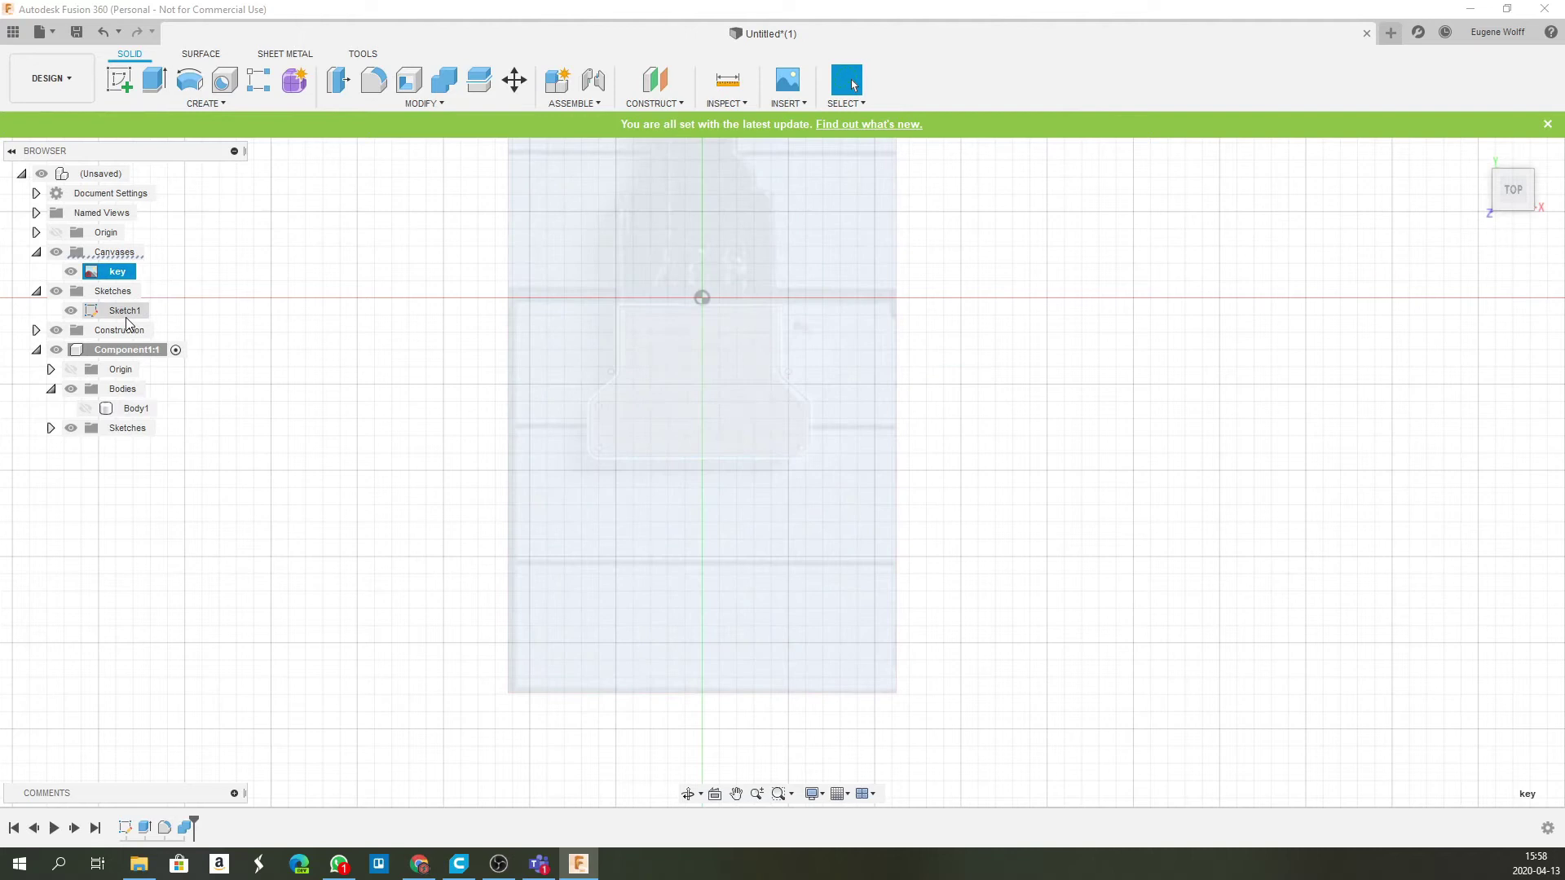
# - Open the key-end sketch for editing and measure the width between the wide section's two vertical side lines
pyautogui.click(126, 311)
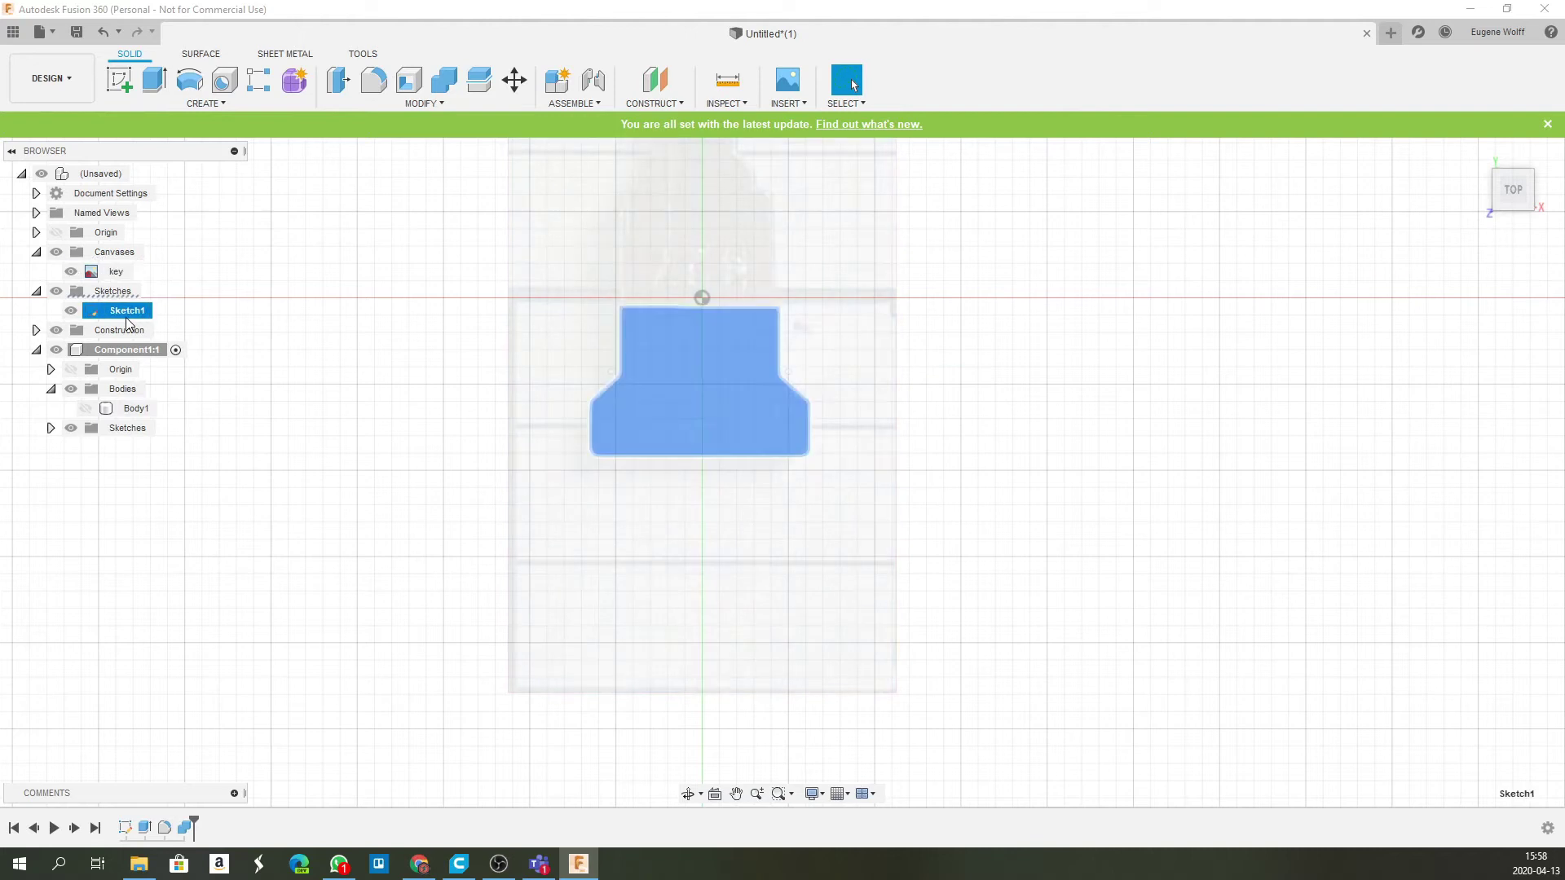
pyautogui.rightClick(637, 391)
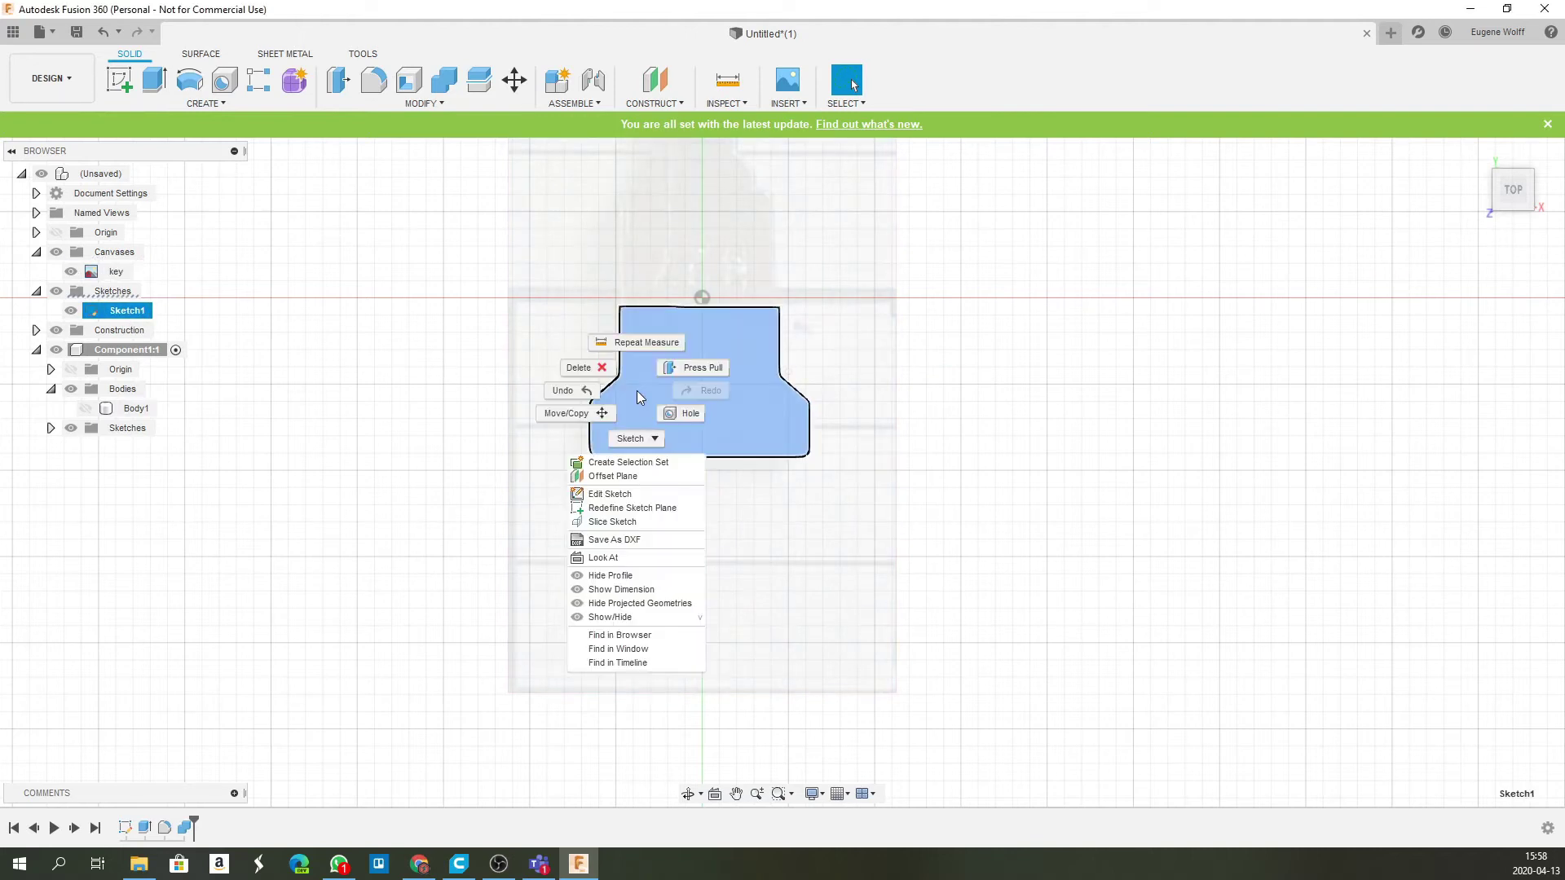
pyautogui.click(612, 494)
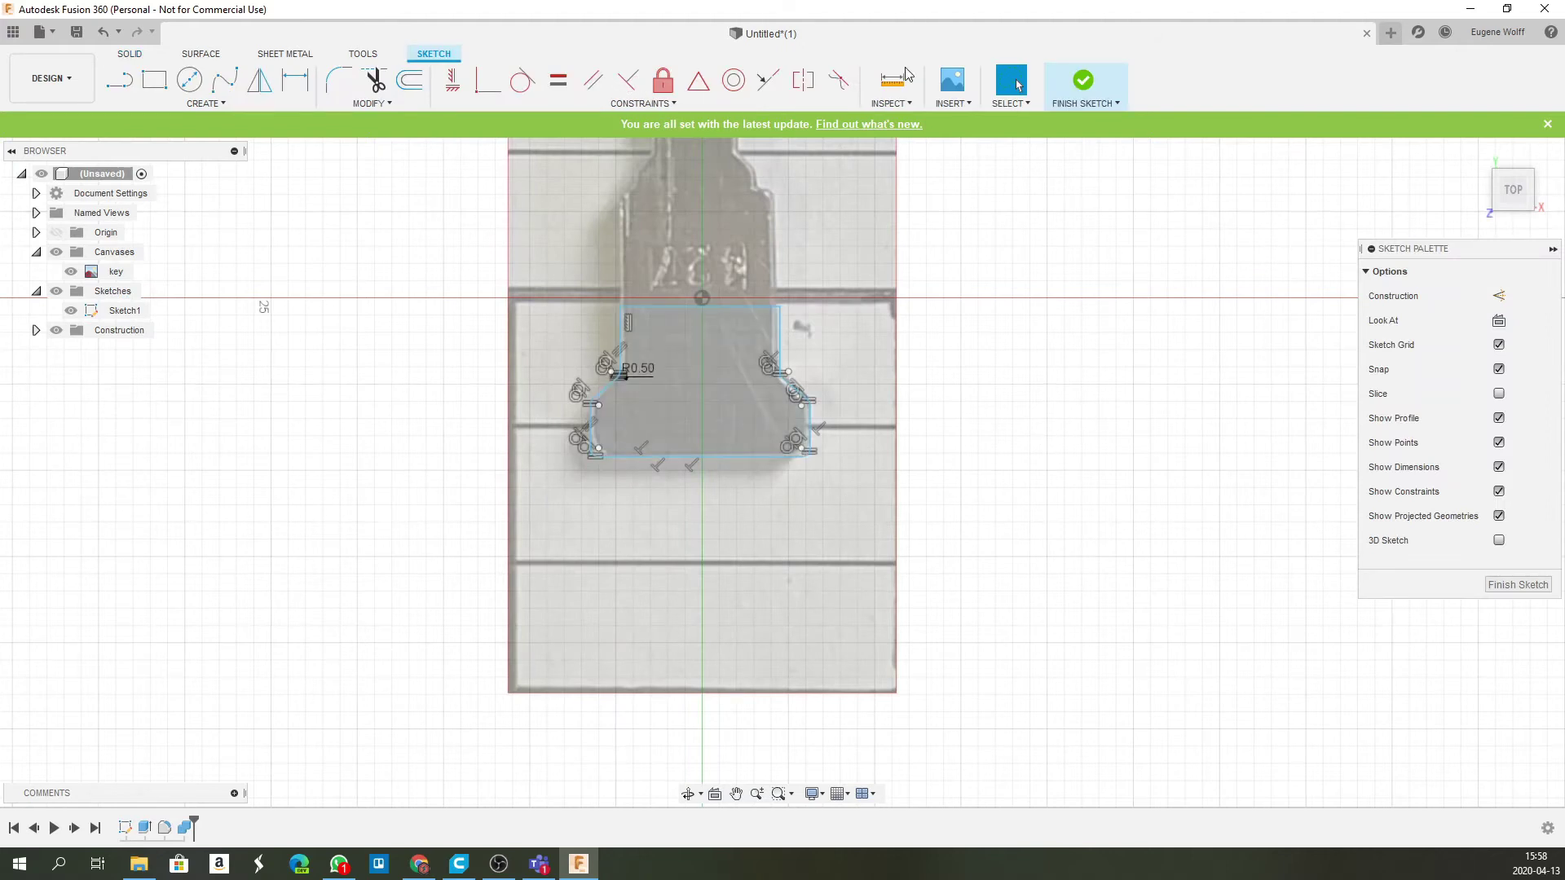
pyautogui.scroll(3, 559, 409)
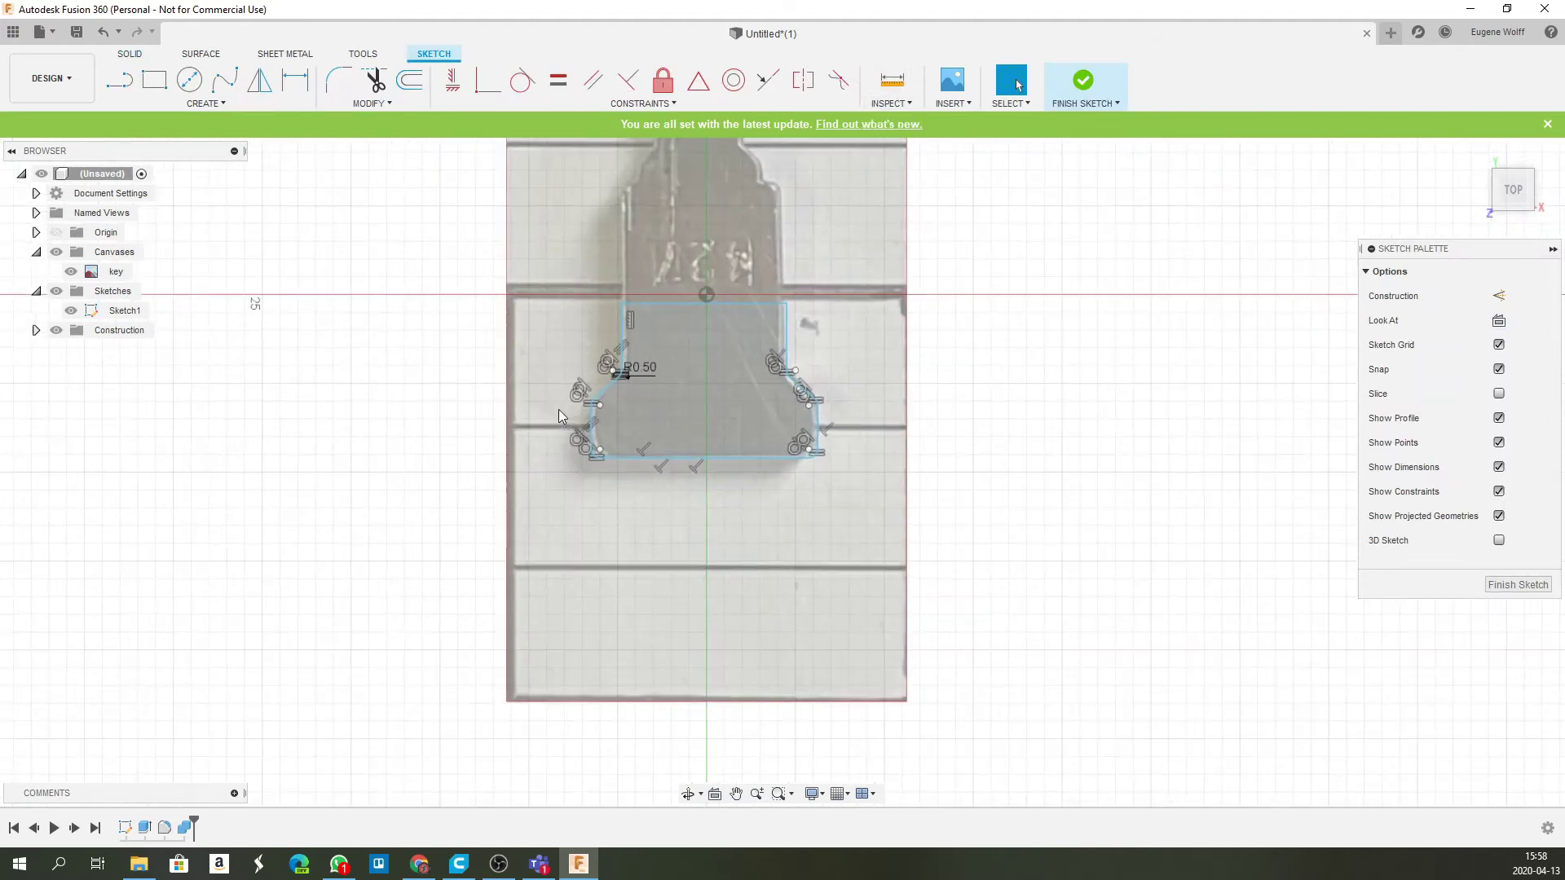
pyautogui.click(892, 79)
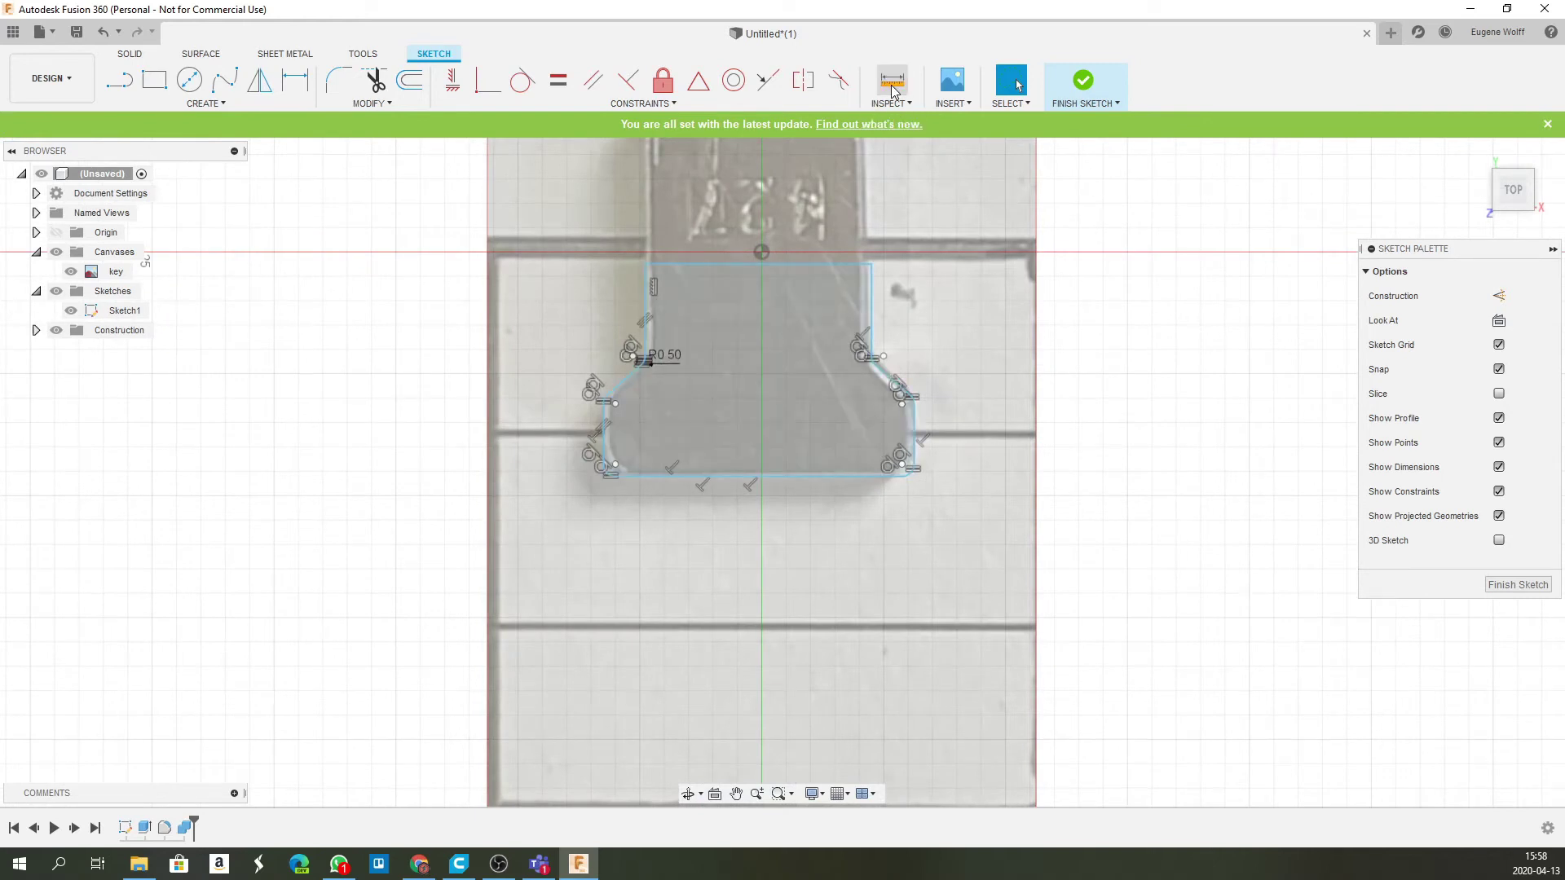
pyautogui.click(610, 432)
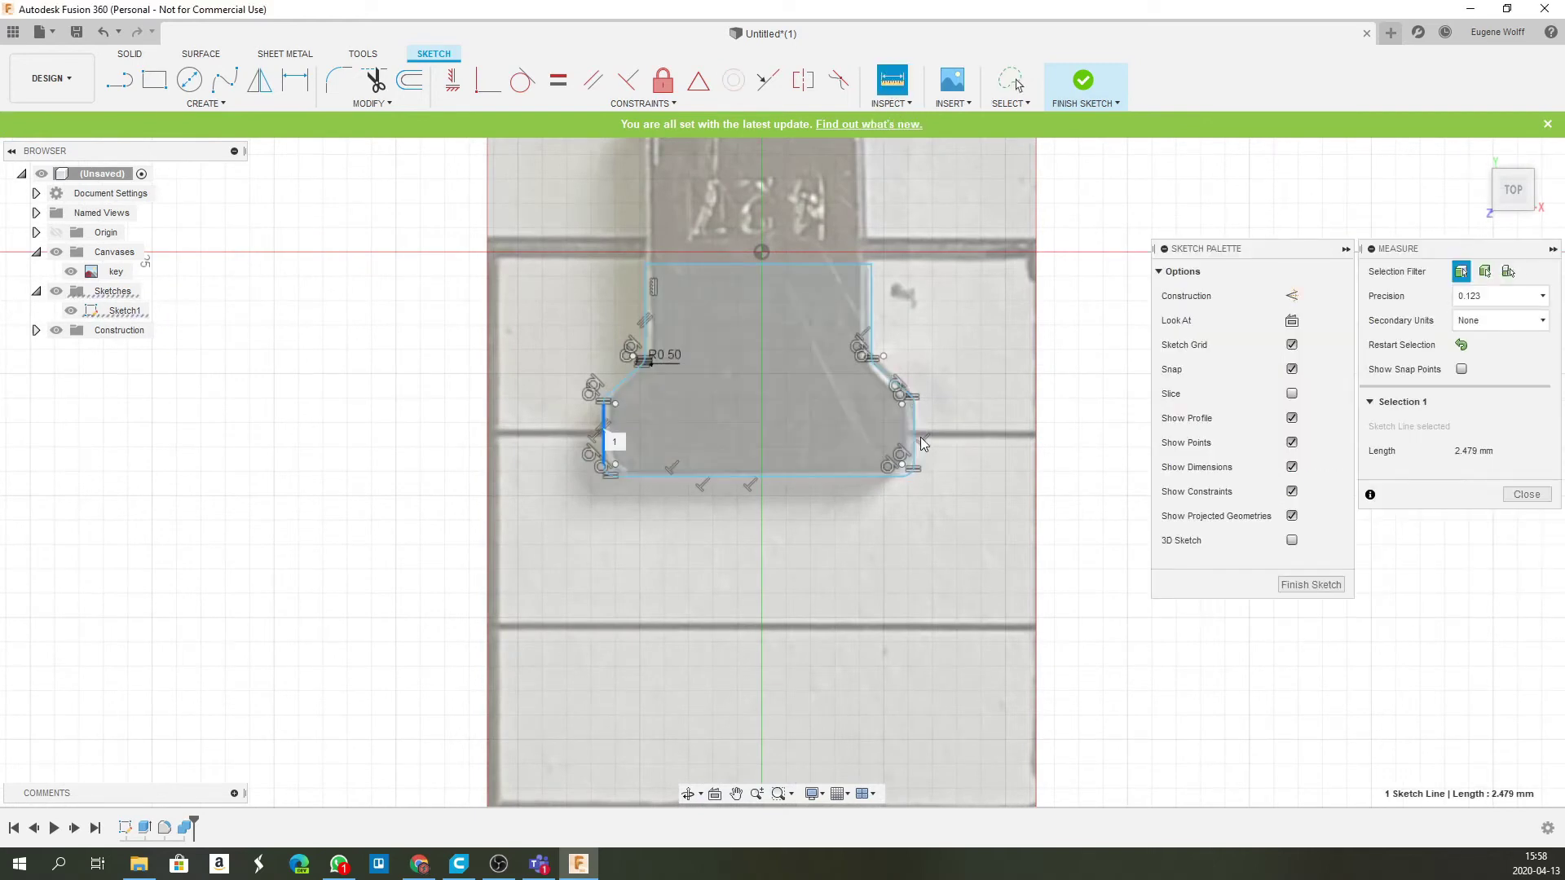
pyautogui.click(913, 432)
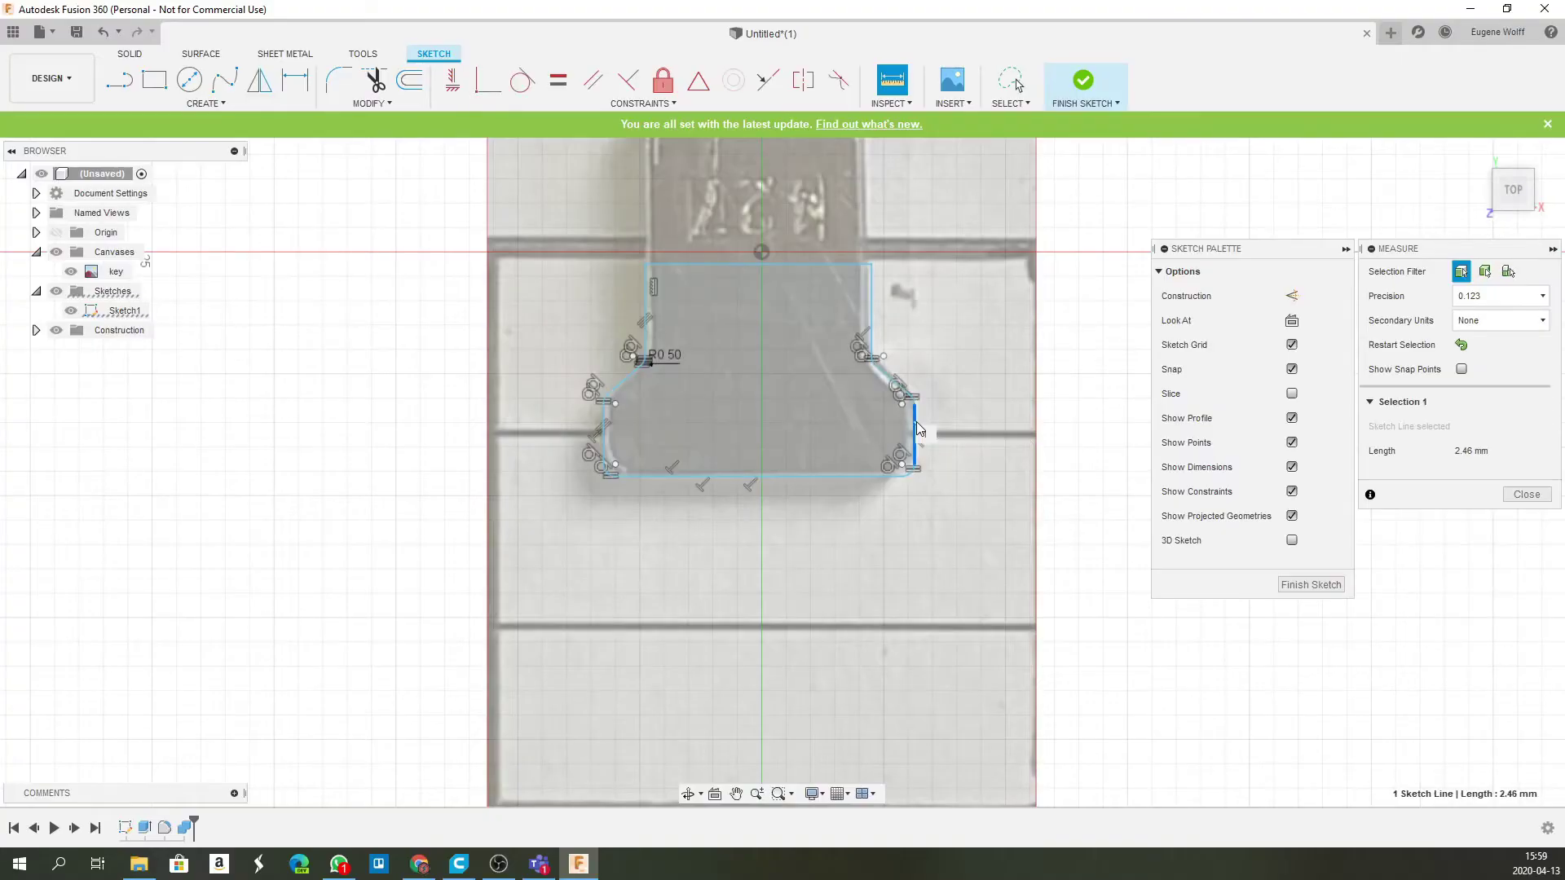
# - Move the wide section's right vertical line by -0.1 mm in X
pyautogui.rightClick(919, 429)
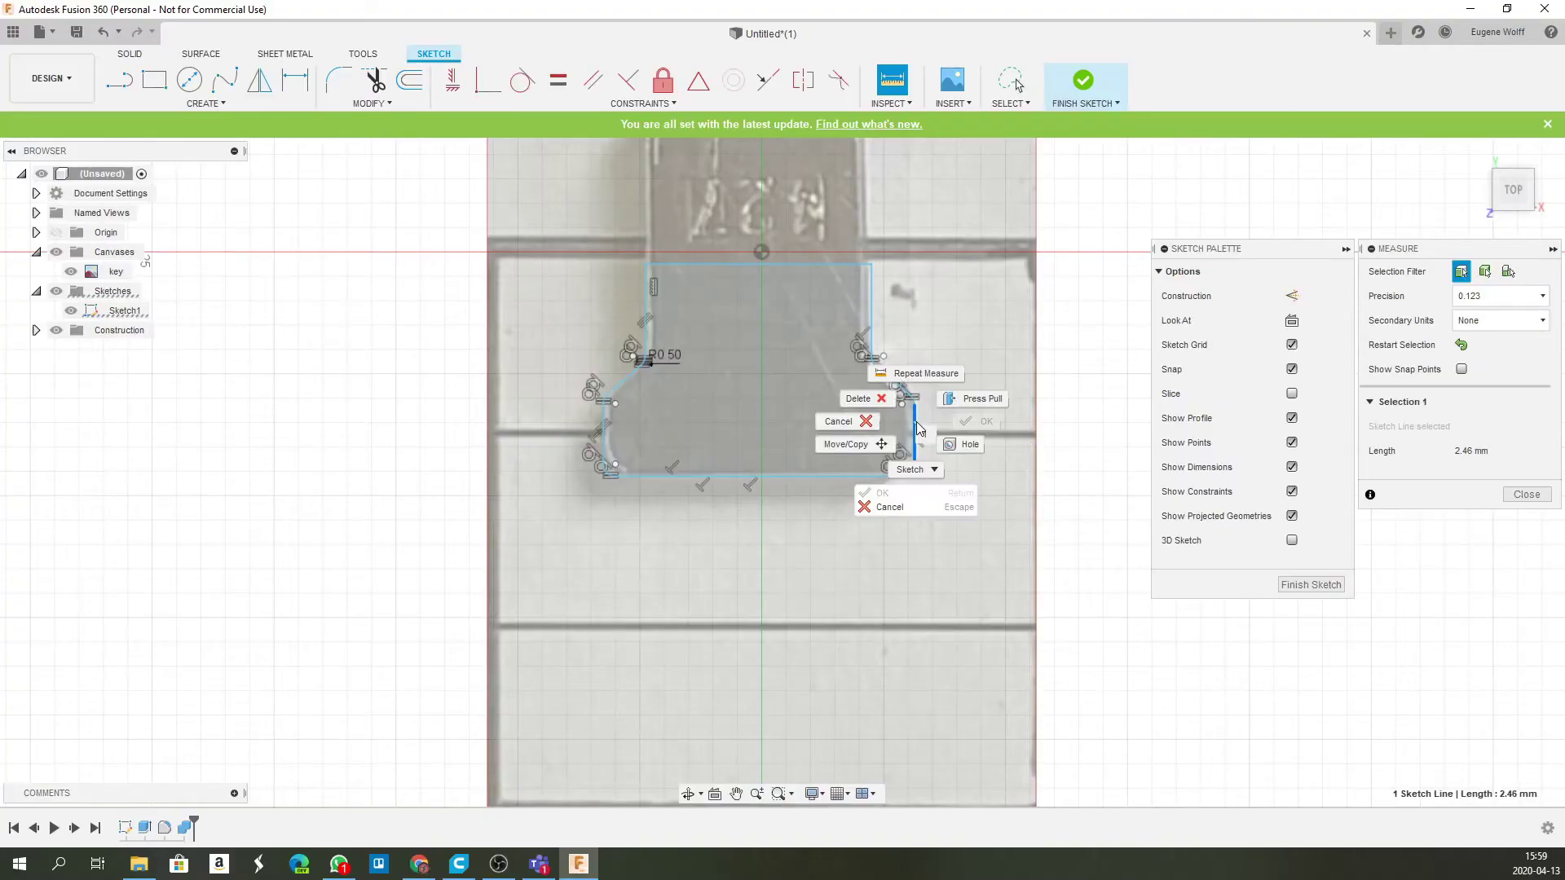
pyautogui.click(863, 443)
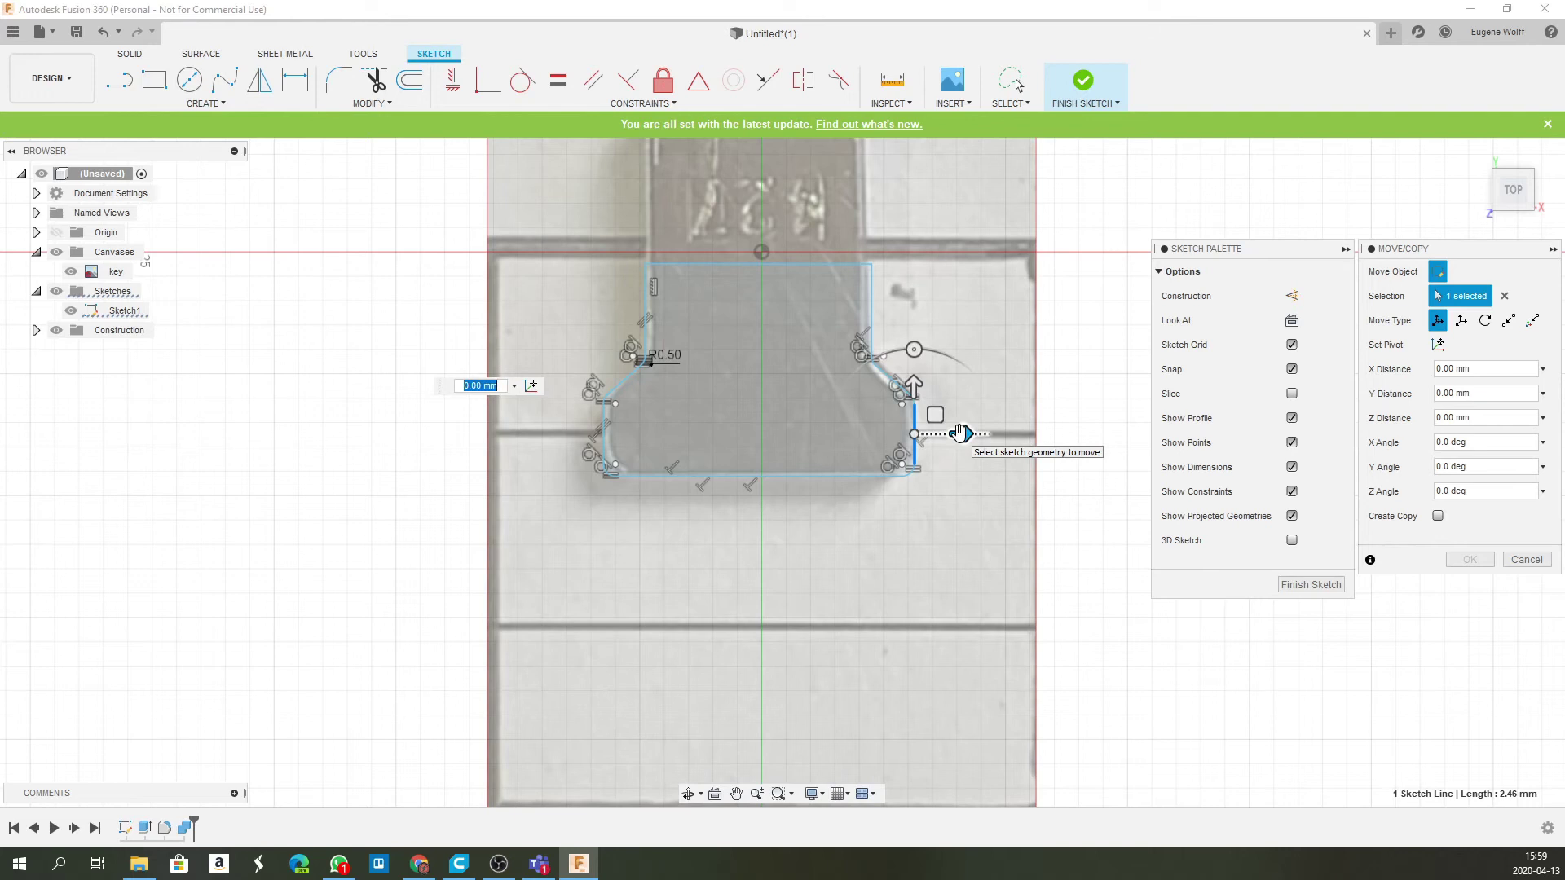
pyautogui.write('-0.1')
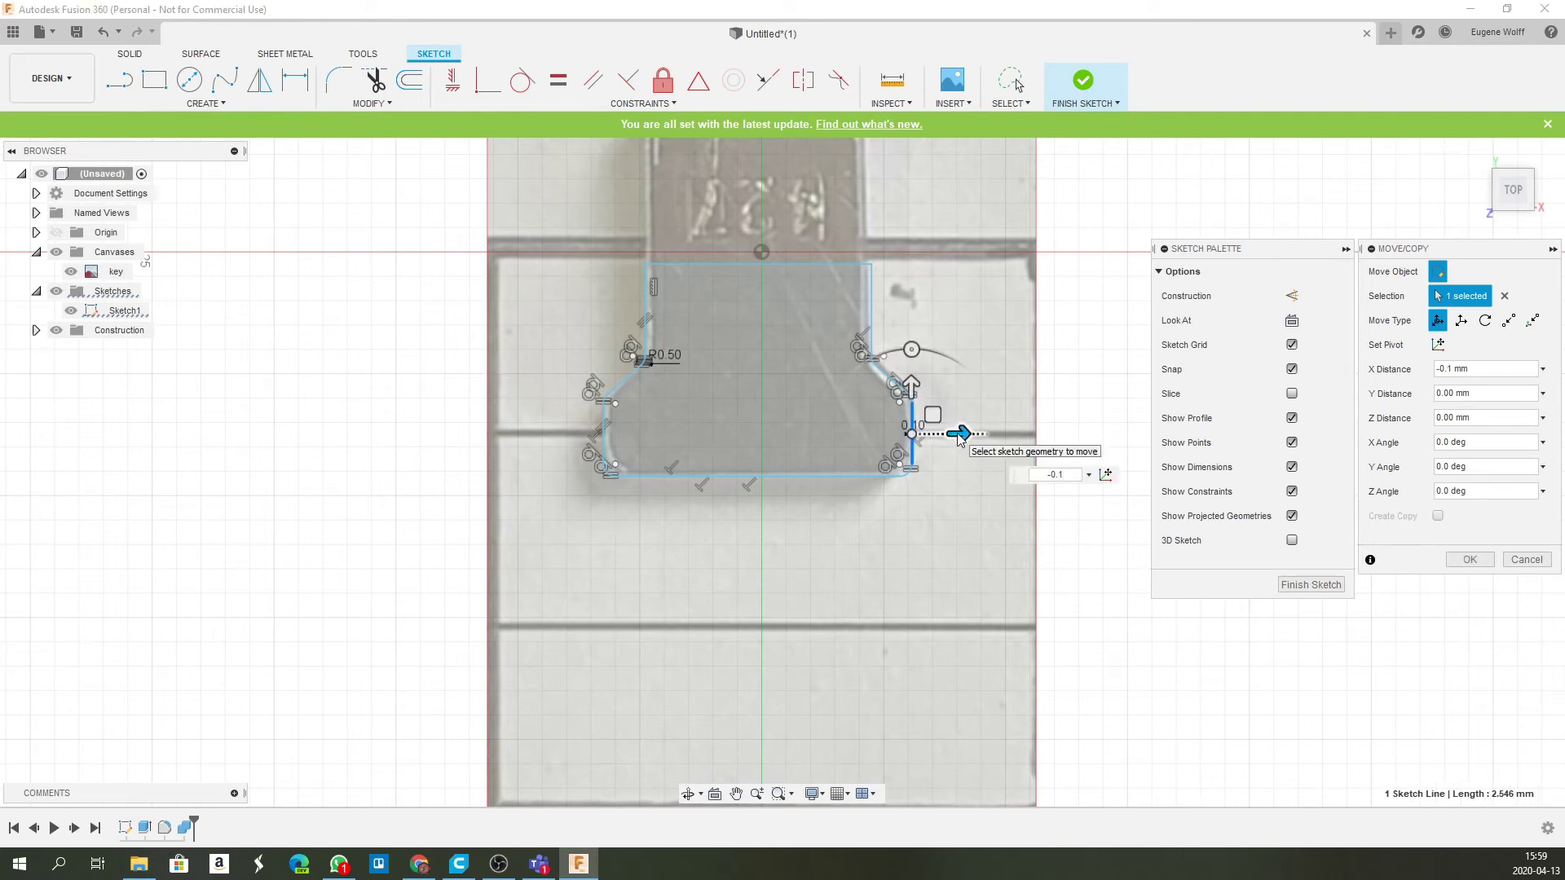
pyautogui.press('Return')
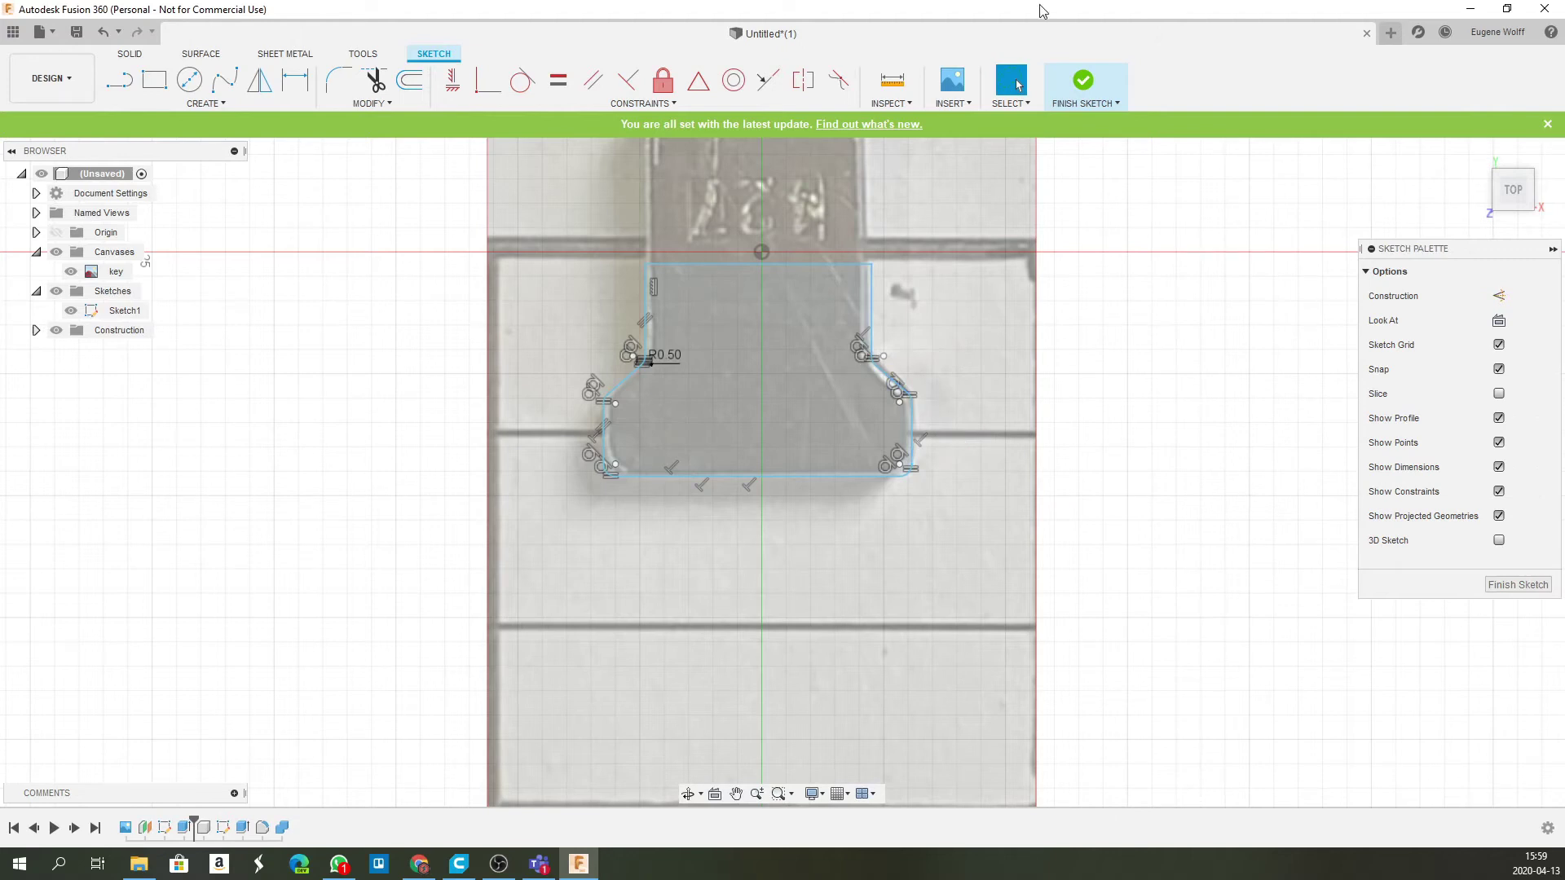
# - Measure the key end's width between its vertical side lines again, plus the height from its bottom line to the right shoulder point
pyautogui.click(892, 80)
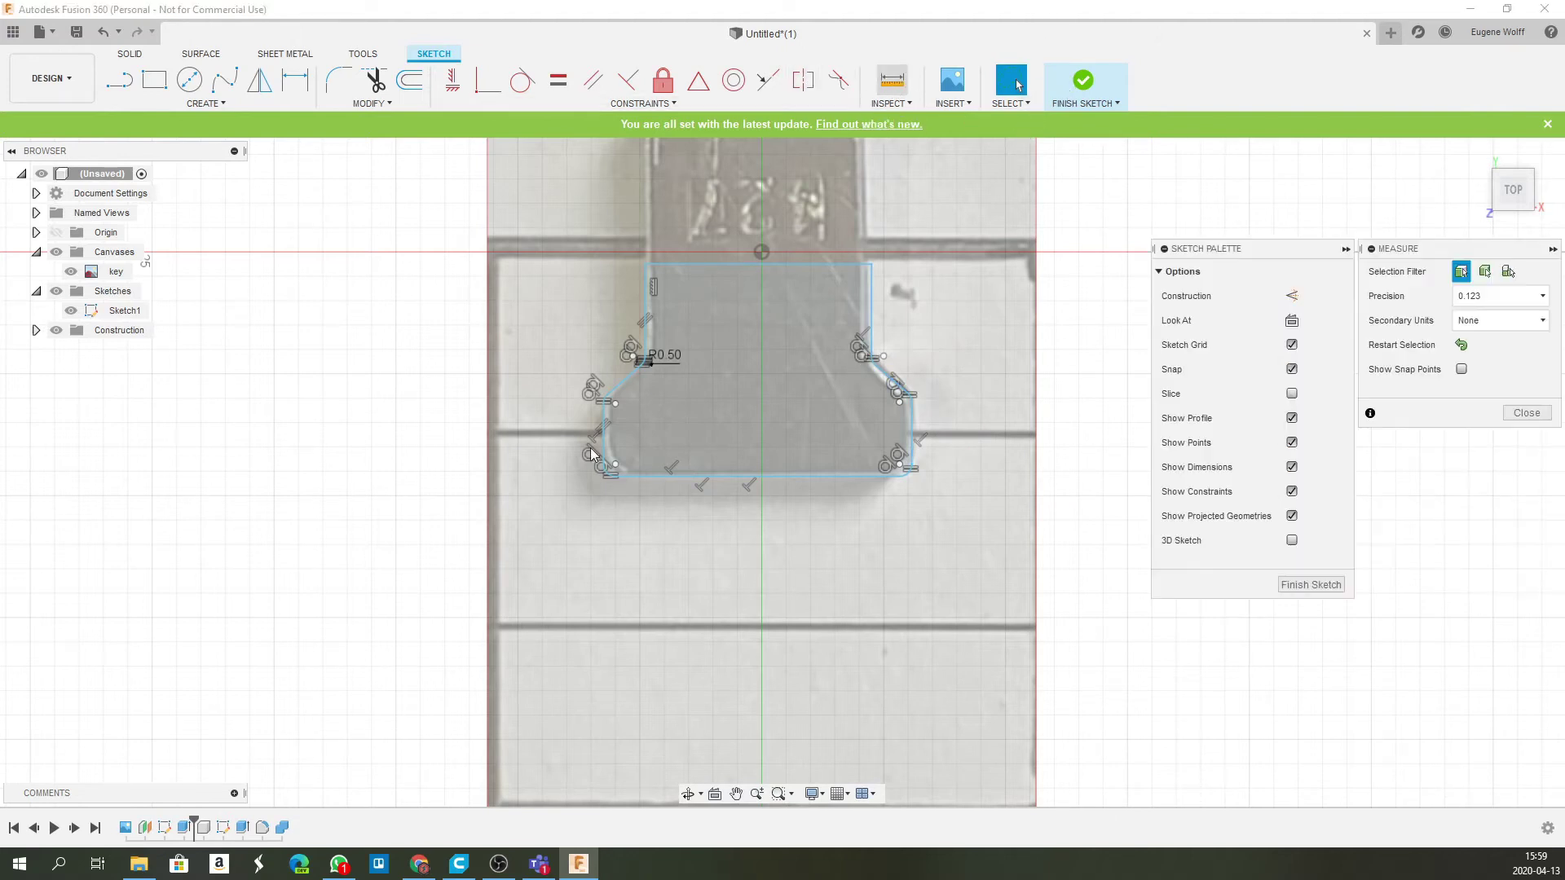
pyautogui.click(605, 428)
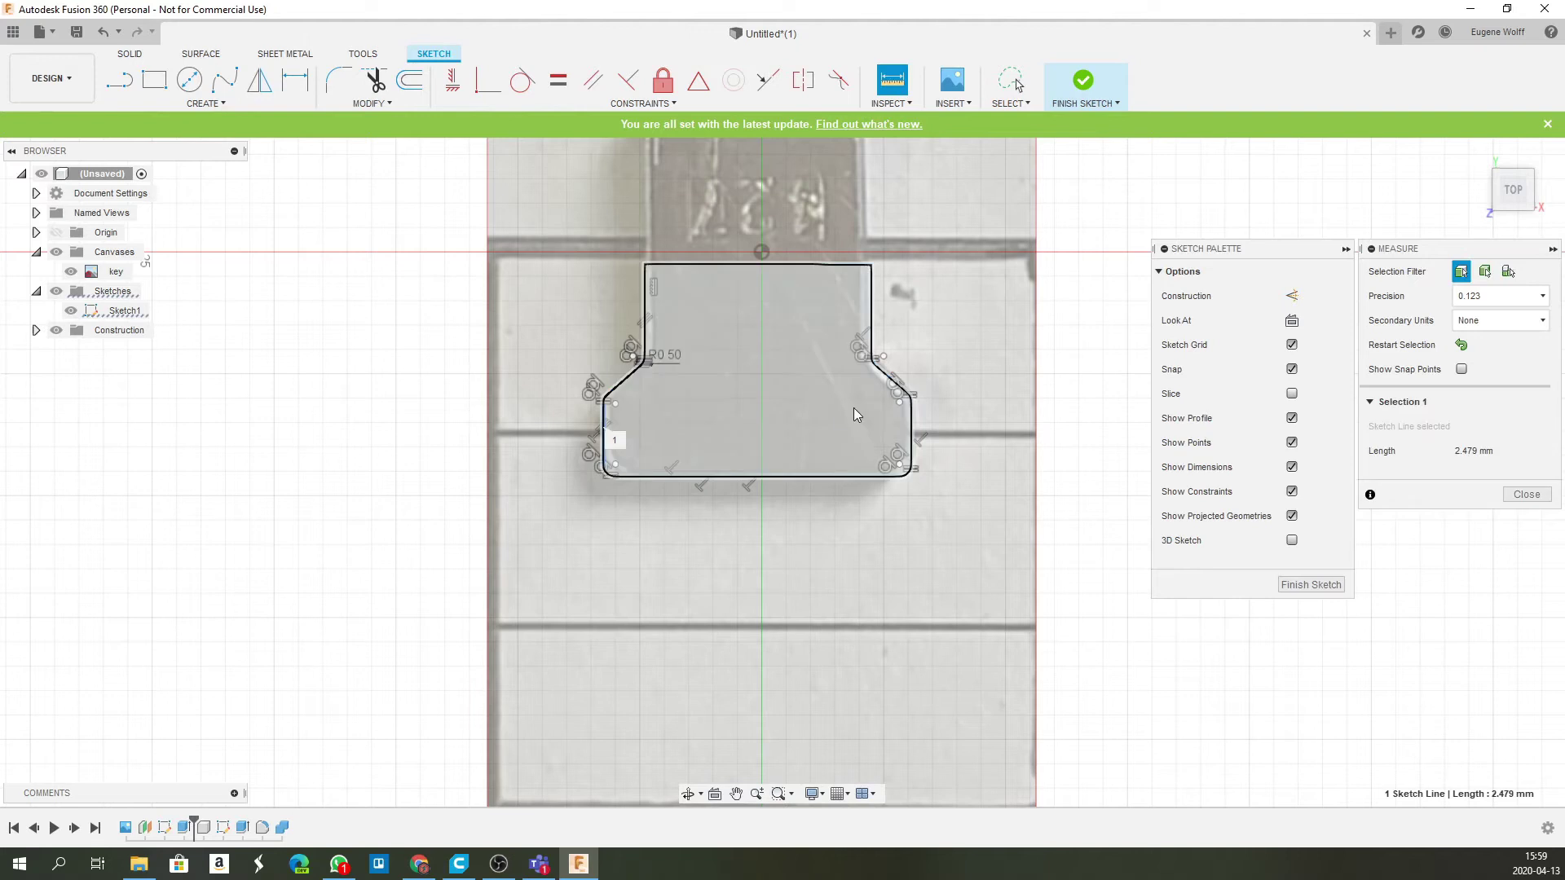
pyautogui.click(911, 434)
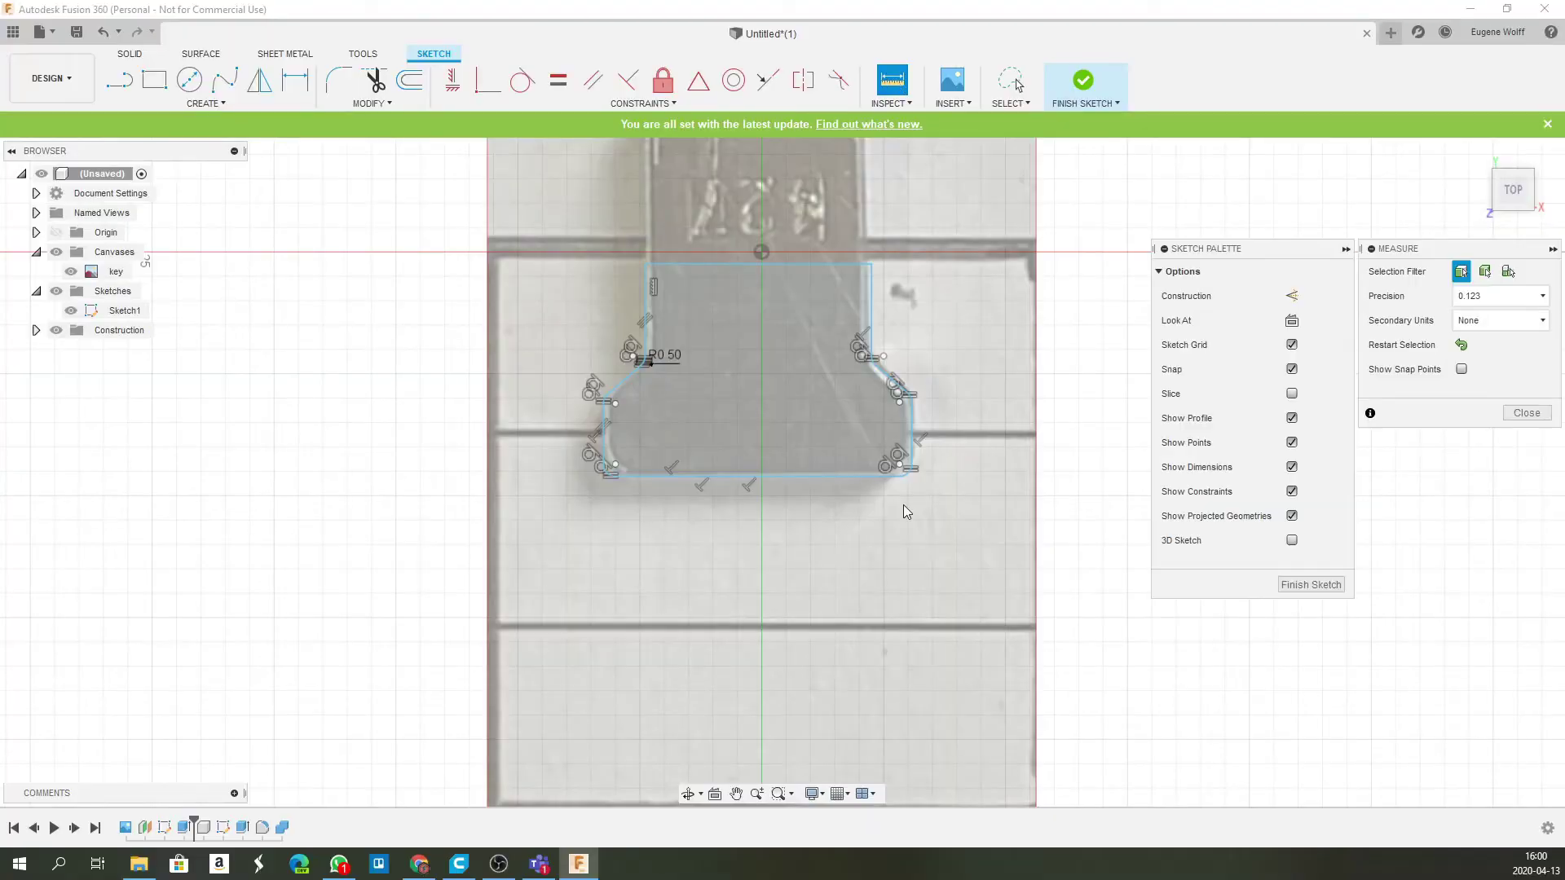
pyautogui.click(894, 476)
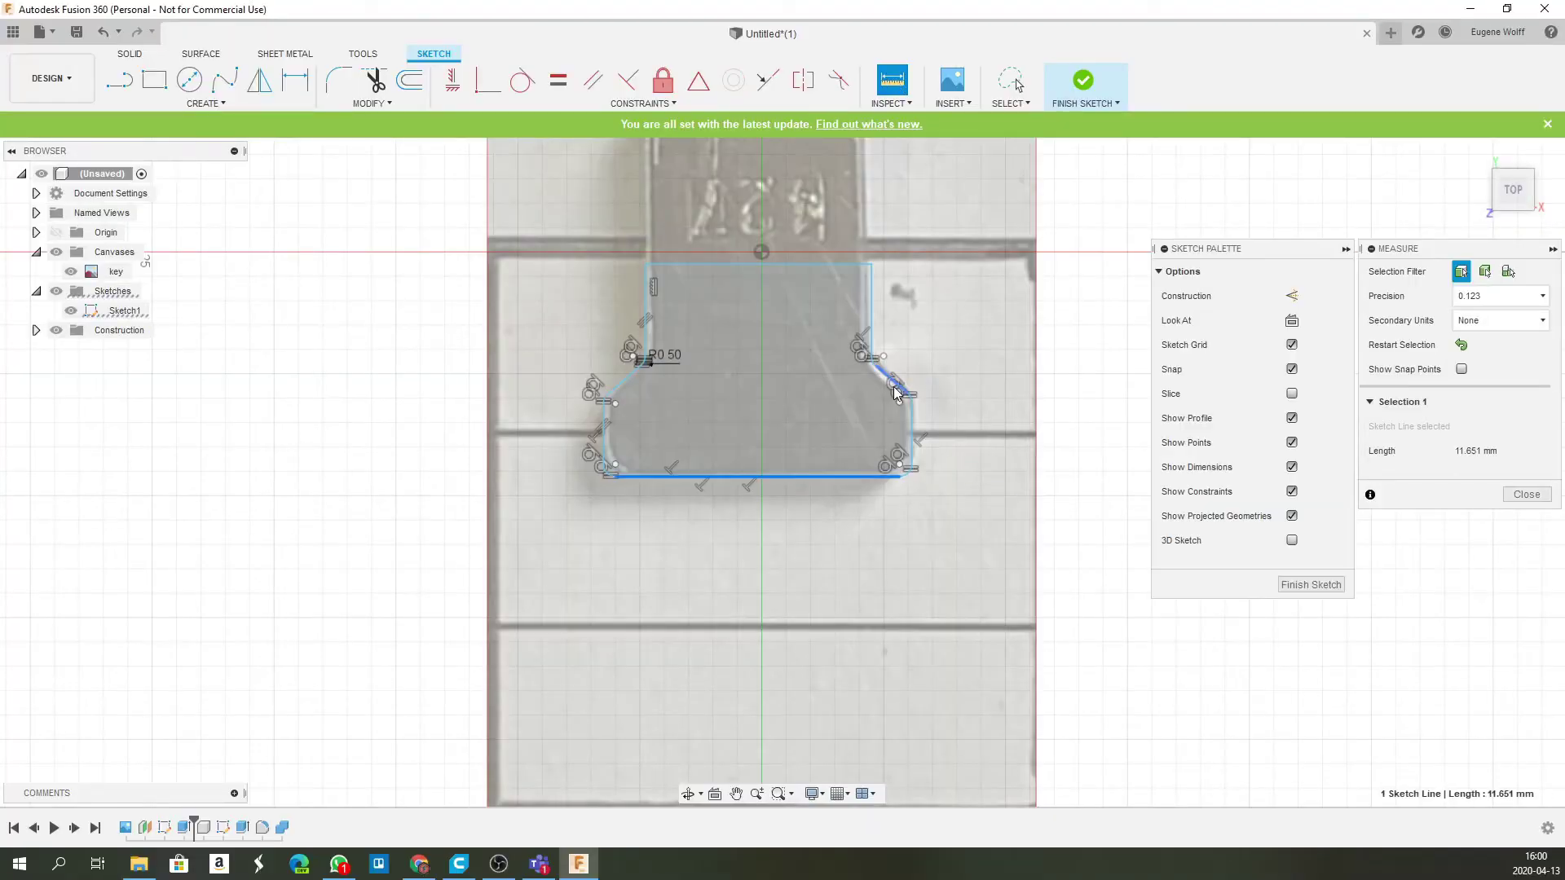
pyautogui.click(875, 366)
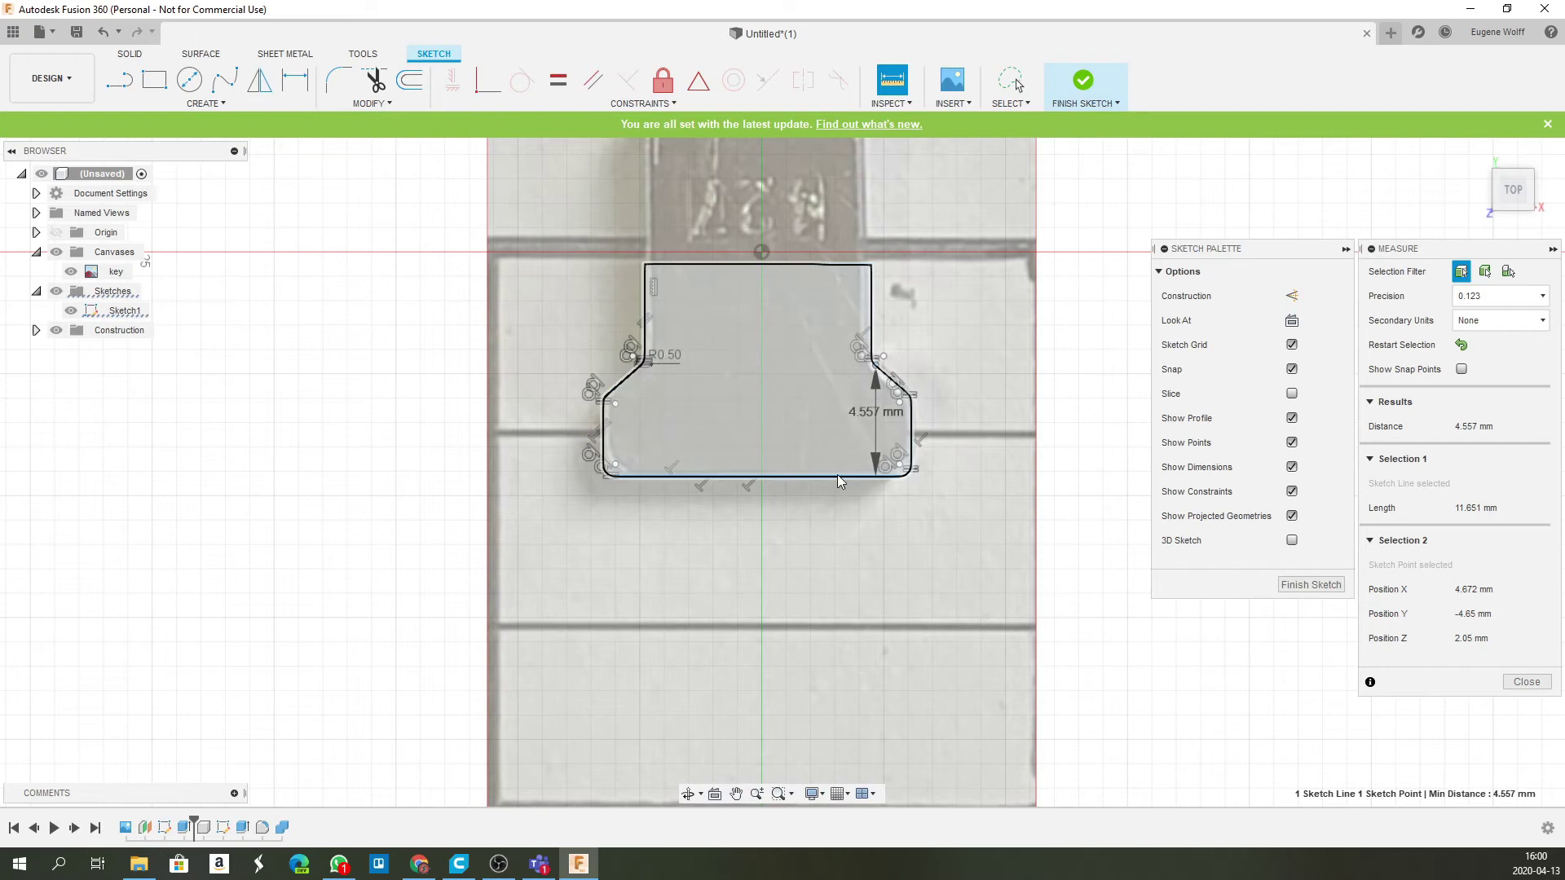
# - Move the key-end profile's bottom line by -0.05 mm in Y
pyautogui.click(793, 476)
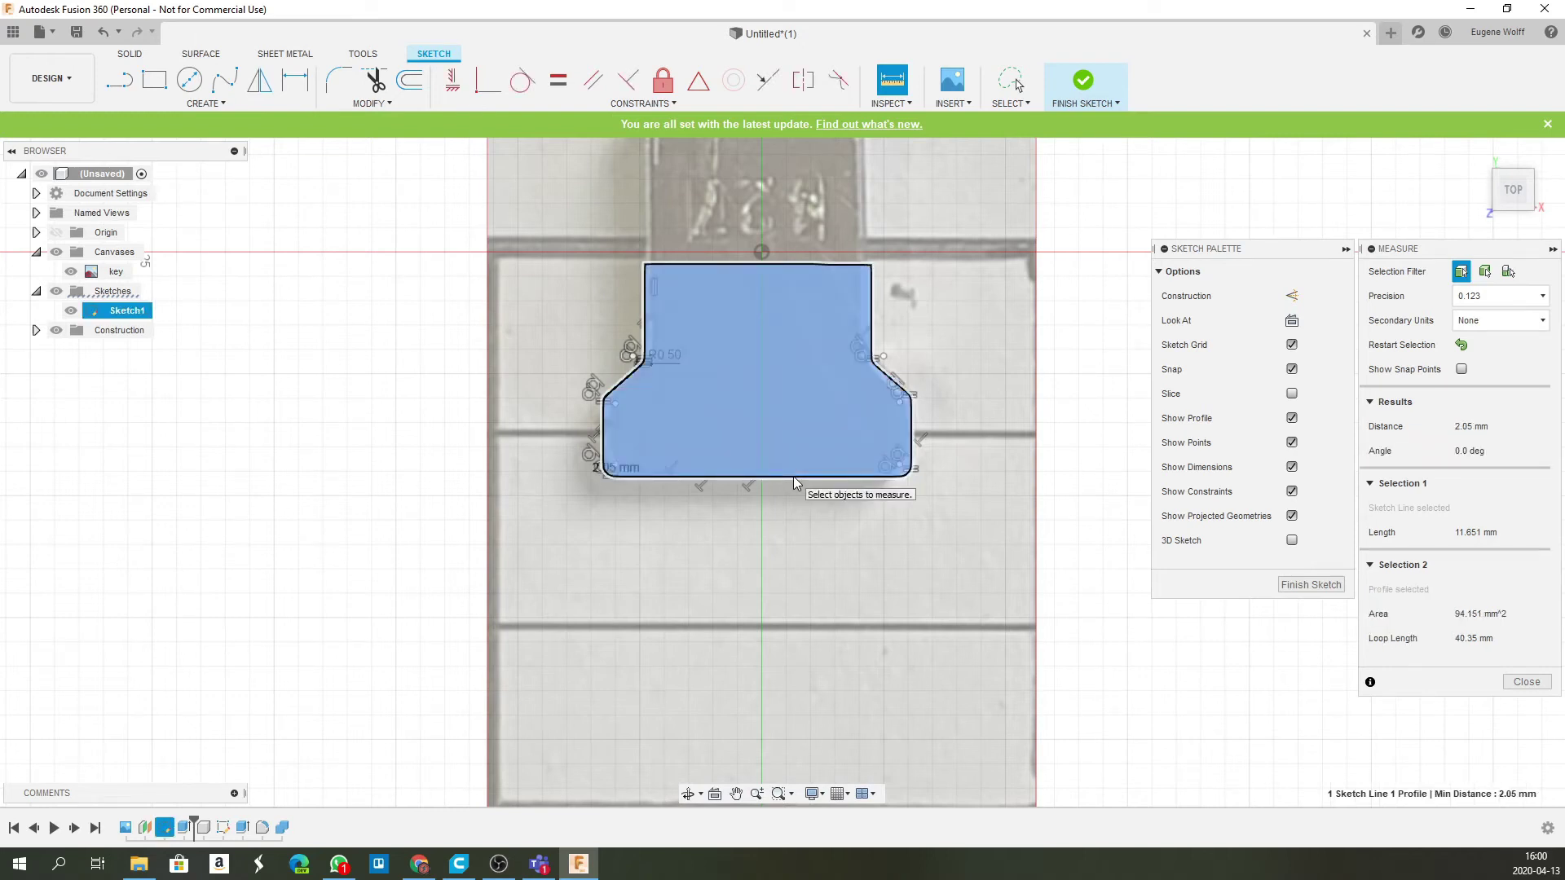
pyautogui.click(794, 481)
pyautogui.rightClick(745, 480)
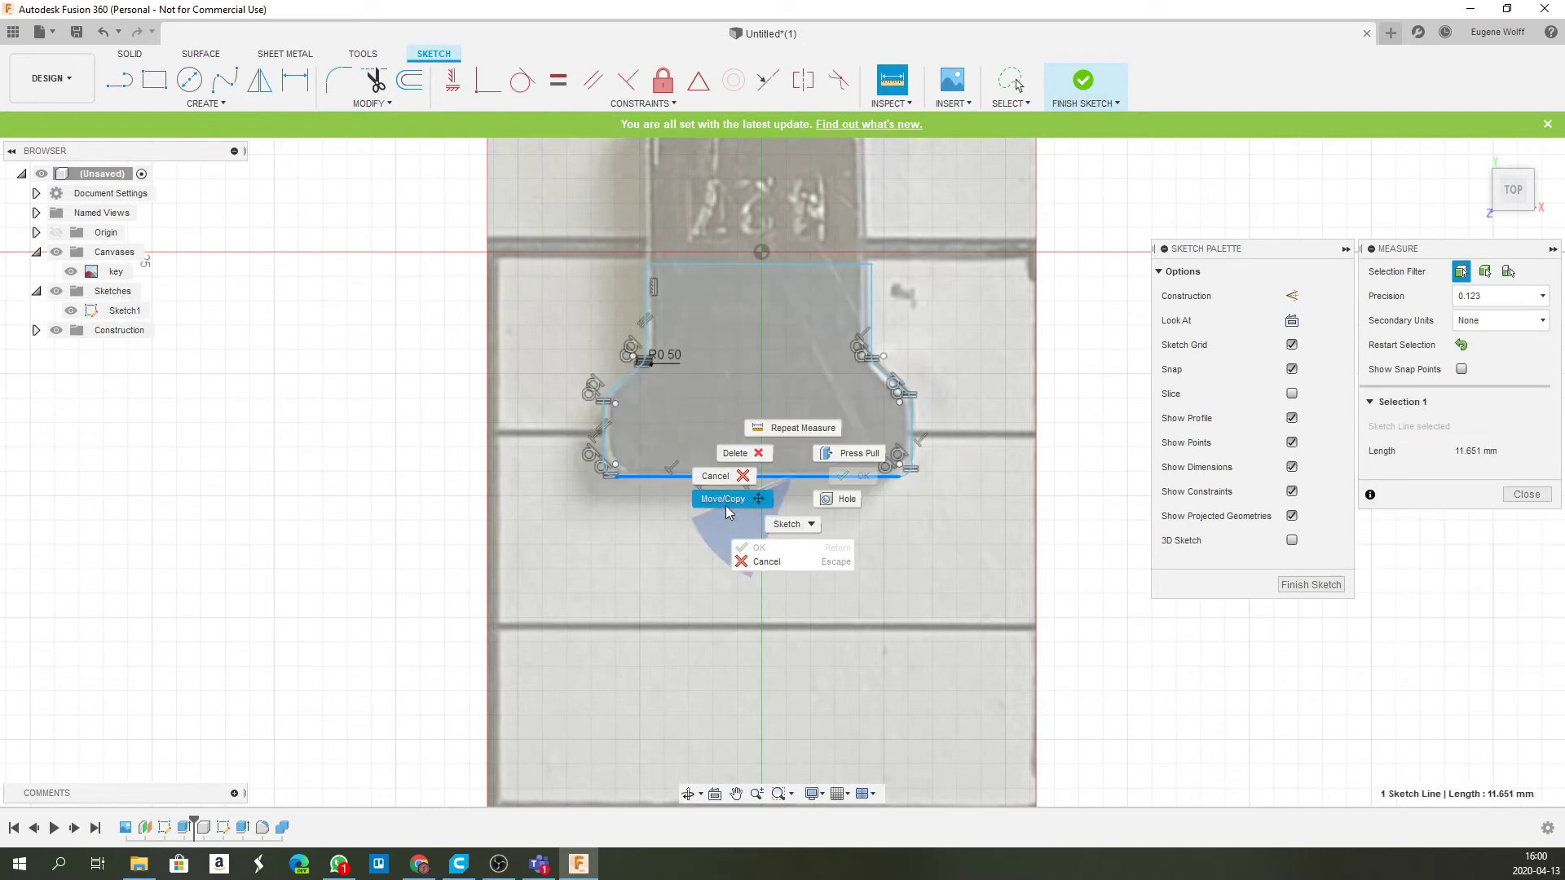
pyautogui.click(725, 501)
pyautogui.click(766, 479)
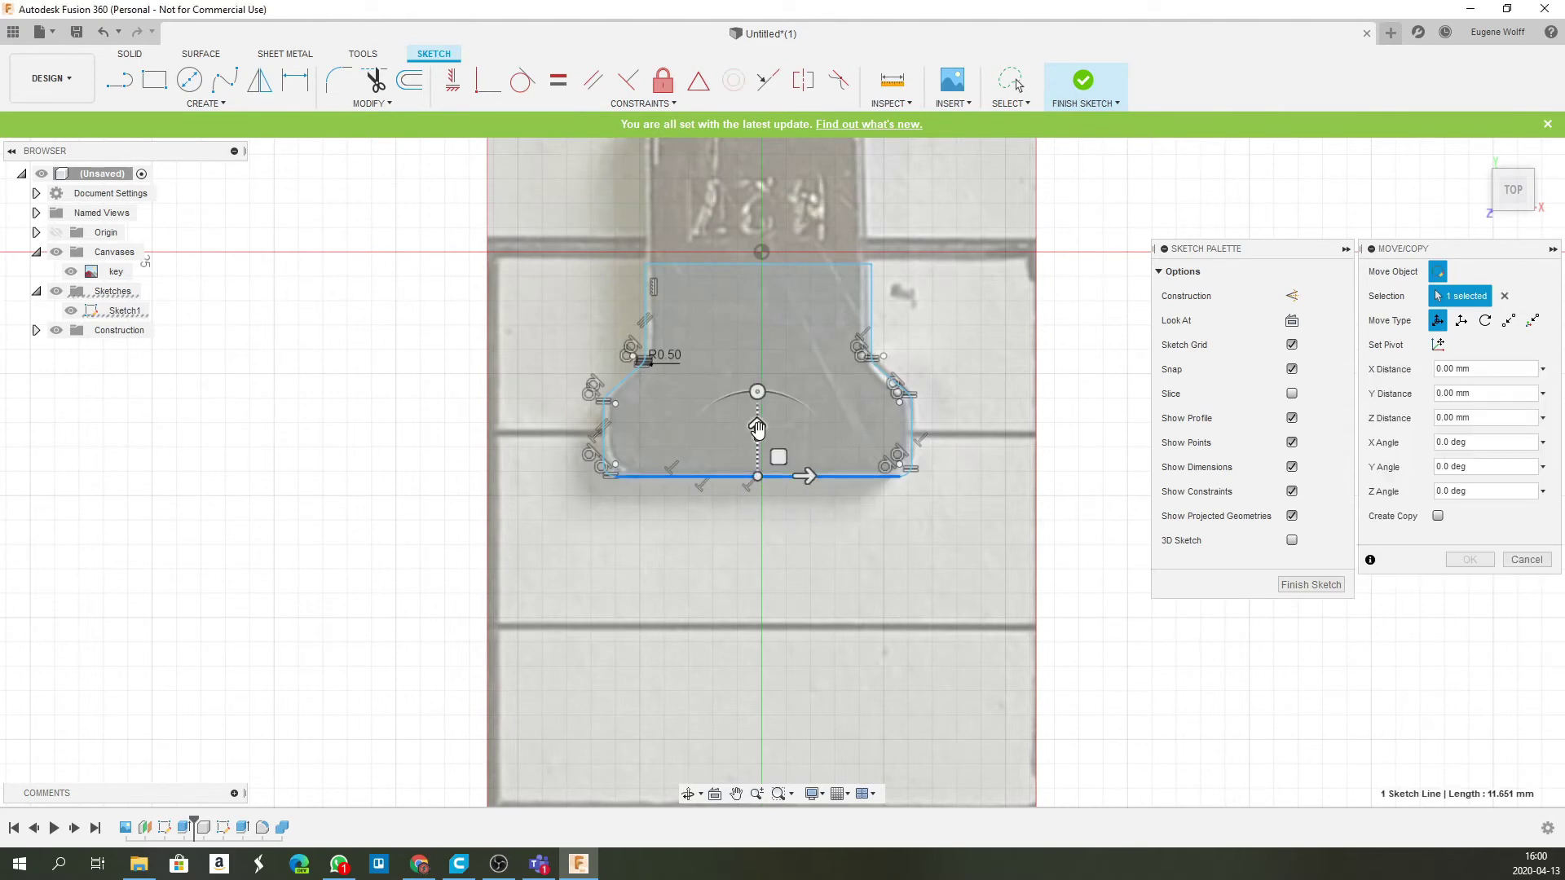
pyautogui.moveTo(757, 432); pyautogui.dragTo(756, 430)
pyautogui.write('-0.05')
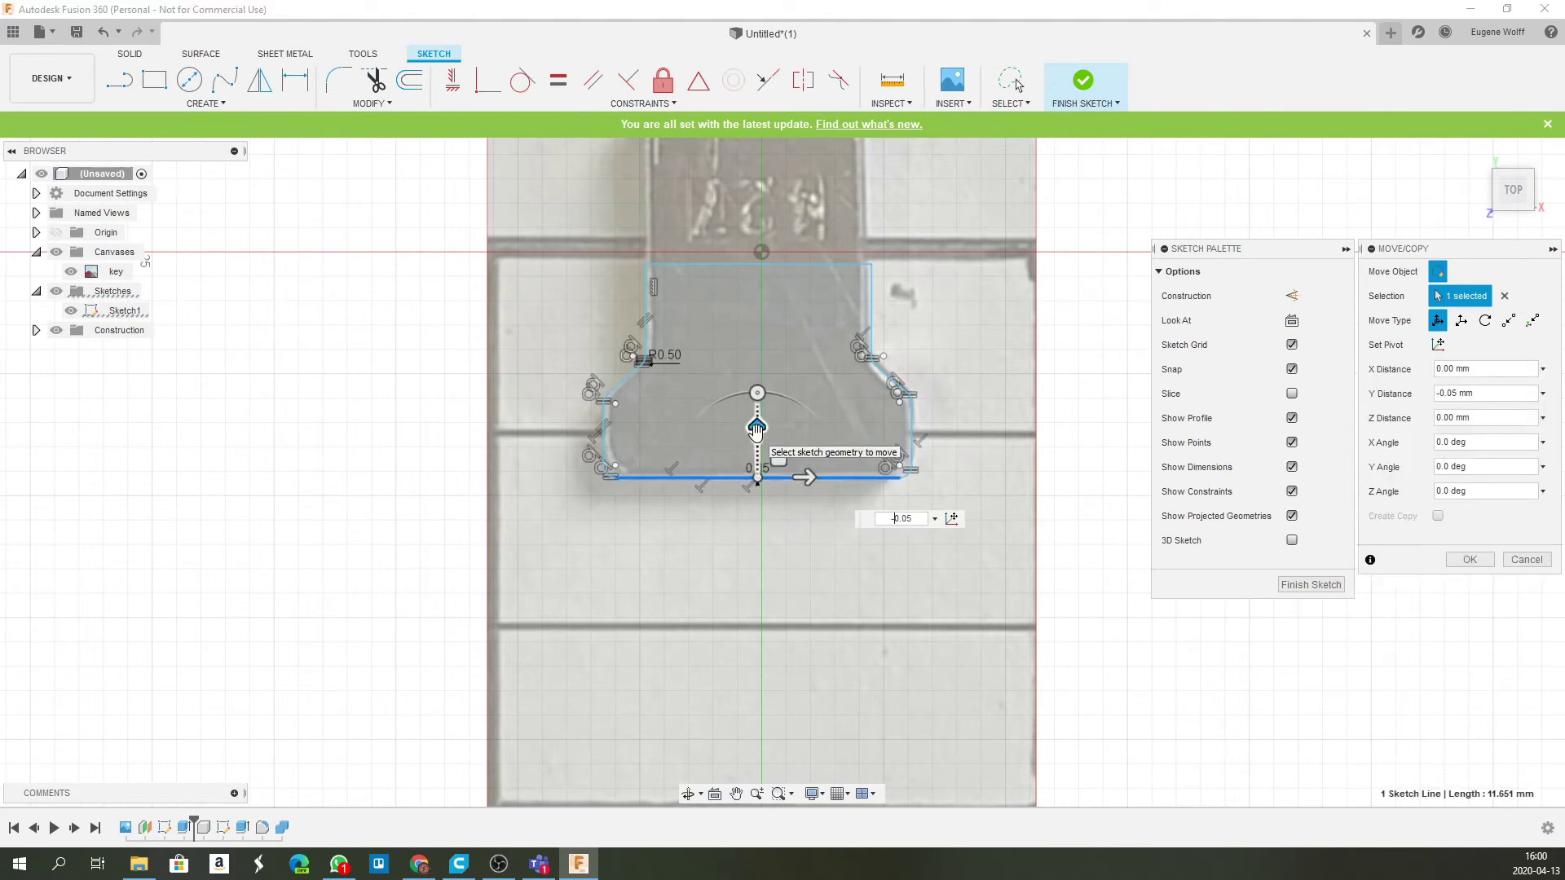
pyautogui.press('Return')
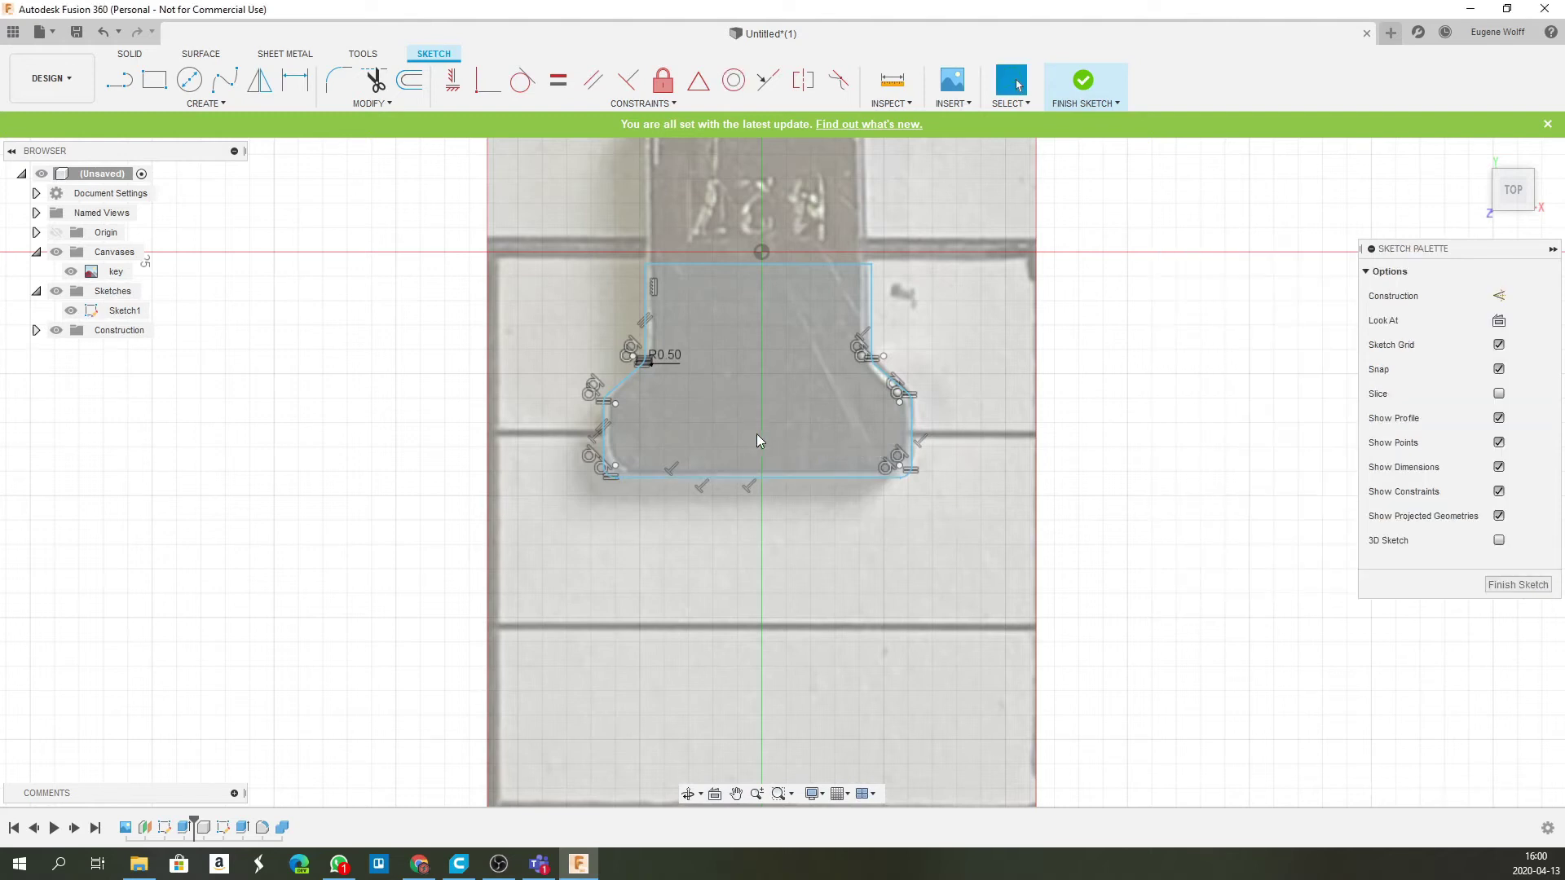
# - Measure the distance from the right shoulder point to the shifted bottom line
pyautogui.click(823, 463)
pyautogui.click(892, 80)
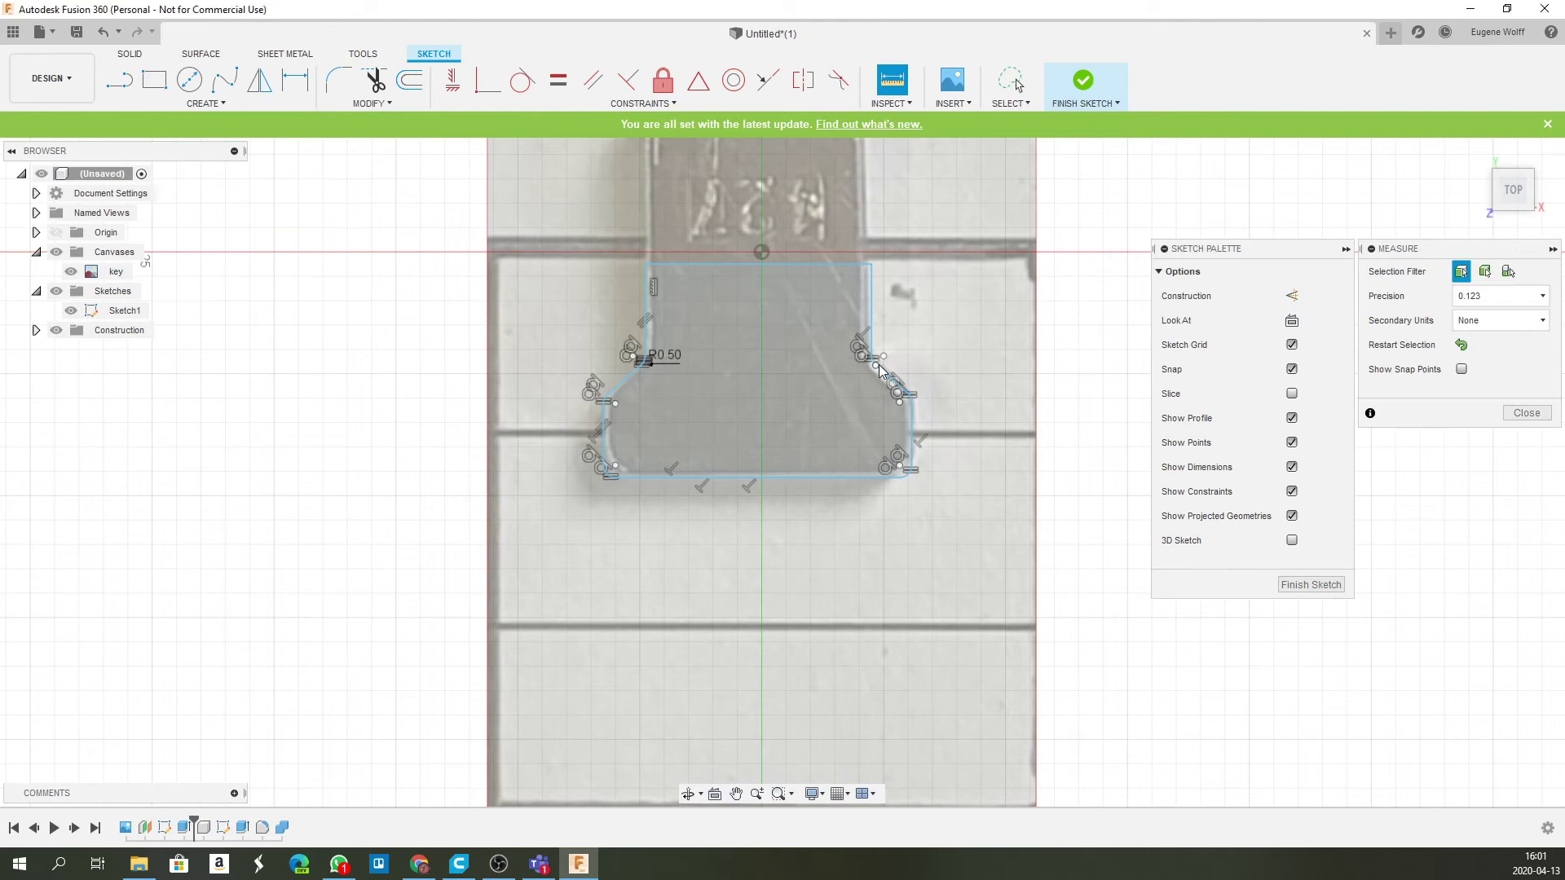
pyautogui.click(877, 366)
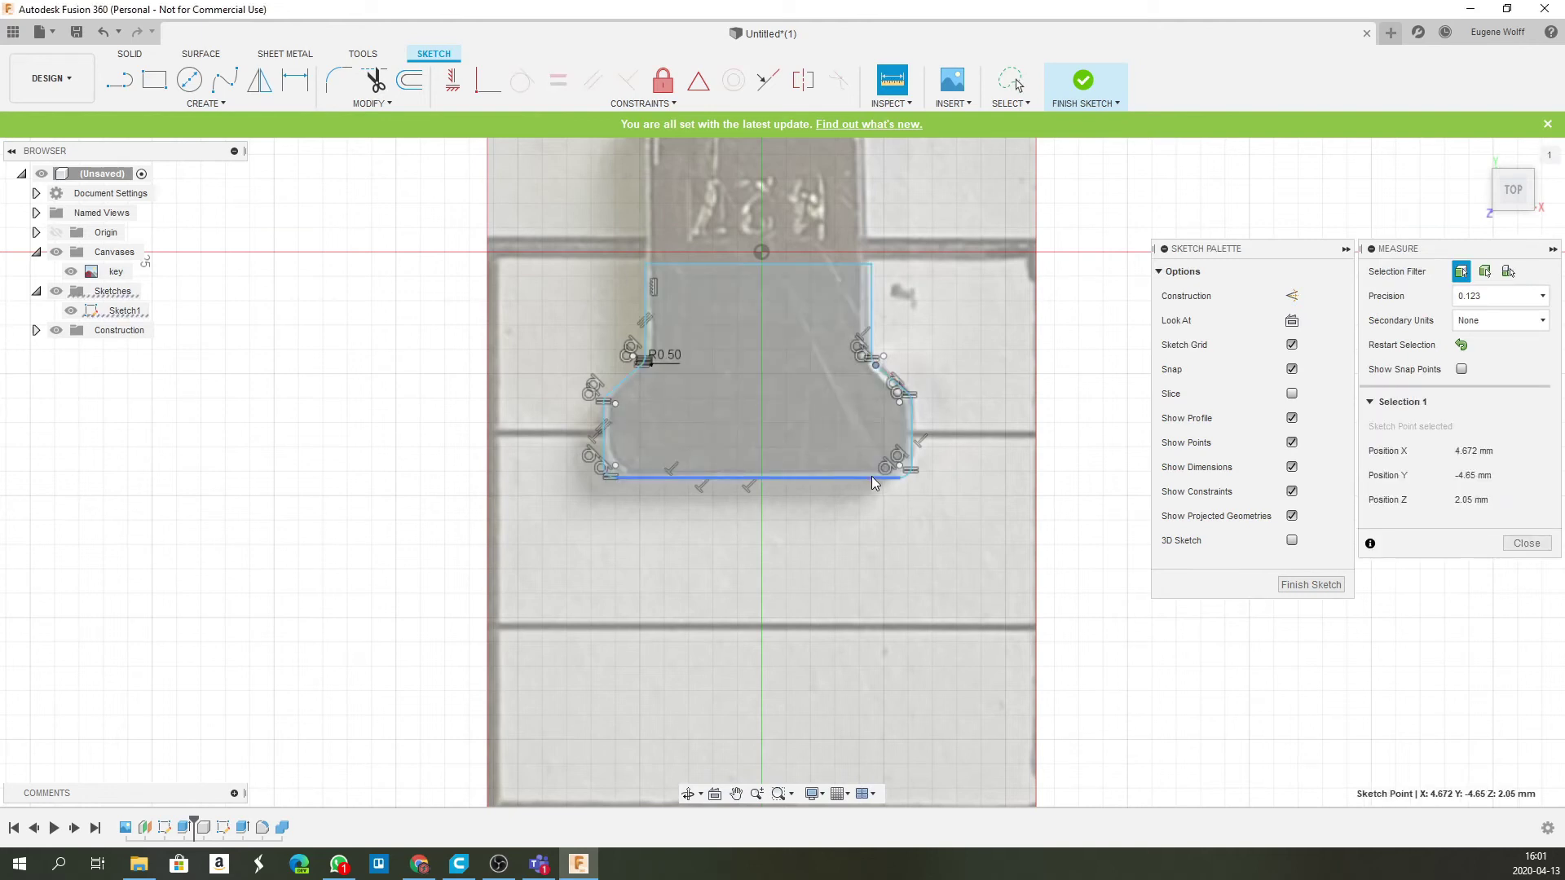
pyautogui.click(873, 478)
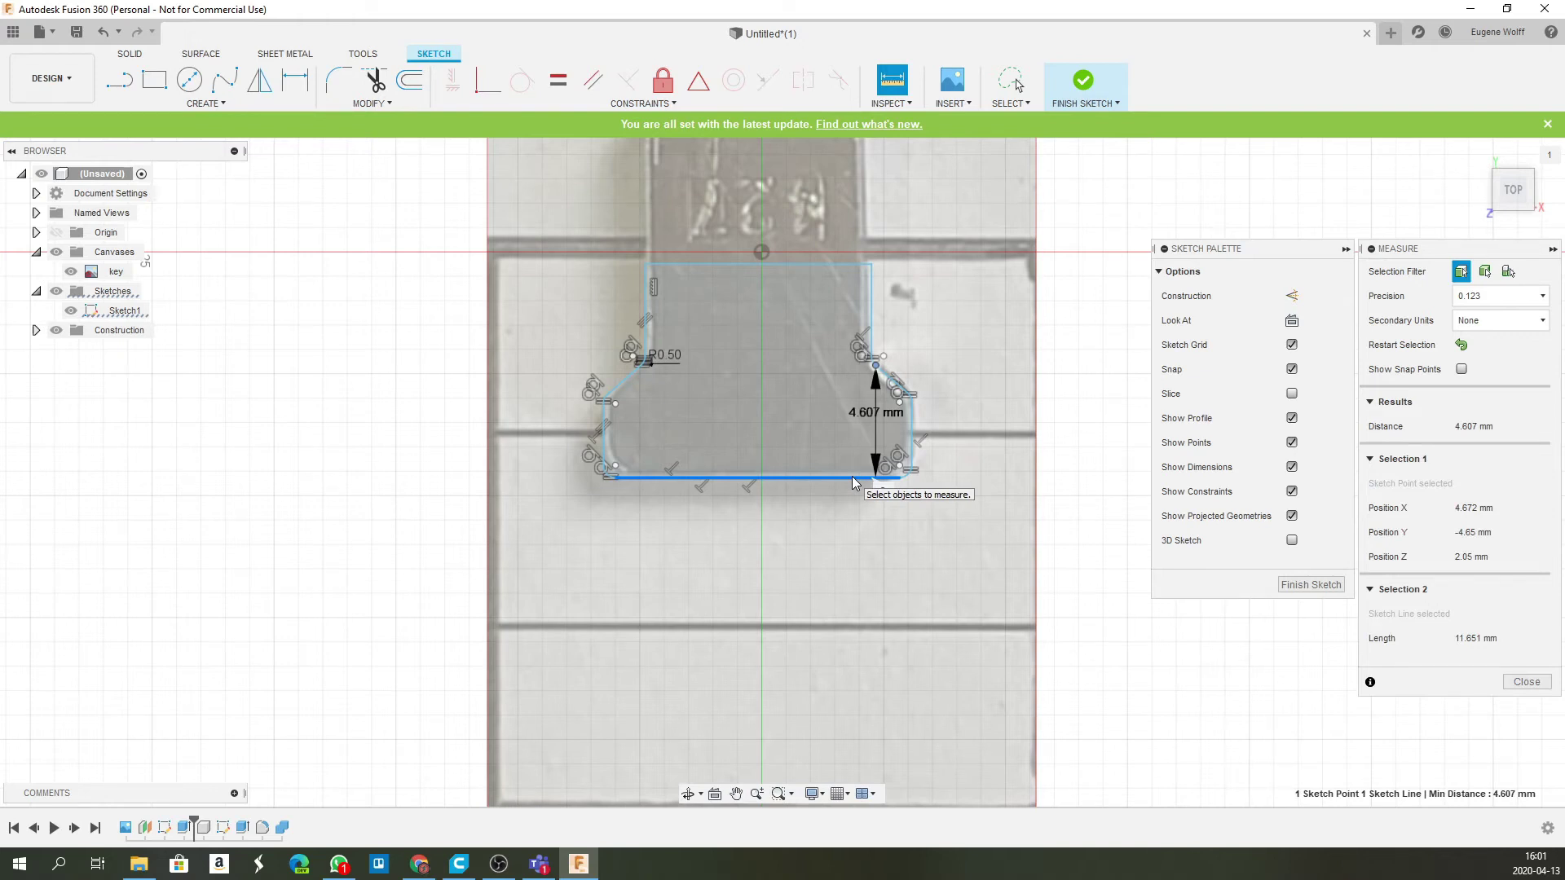
# - Move the key-end profile's bottom line by another -0.05 mm in Y and finish the sketch
pyautogui.click(773, 478)
pyautogui.rightClick(773, 479)
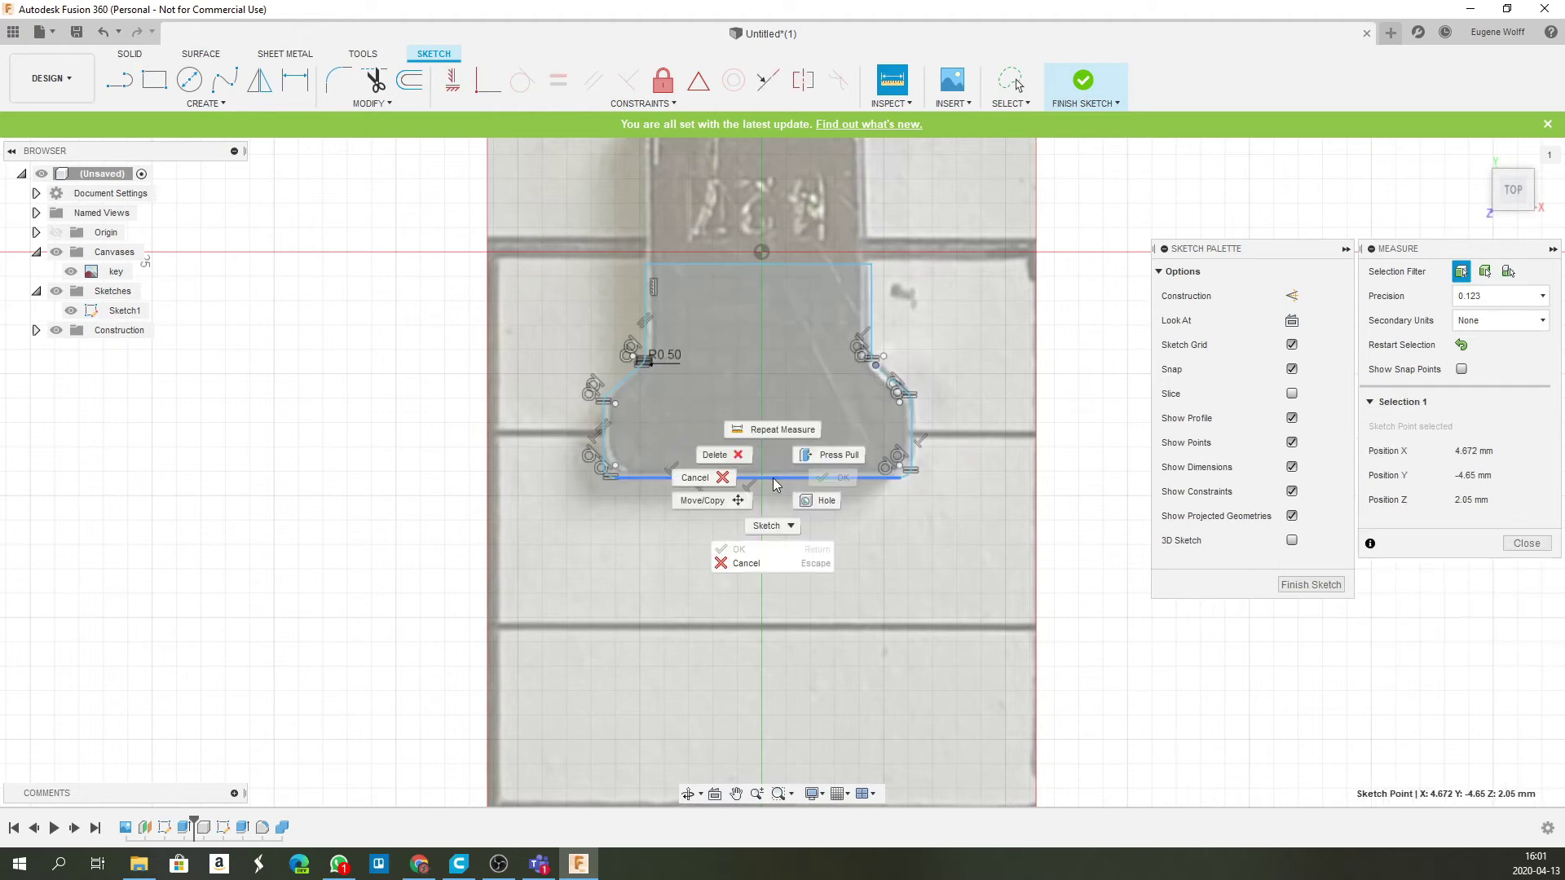
pyautogui.click(709, 501)
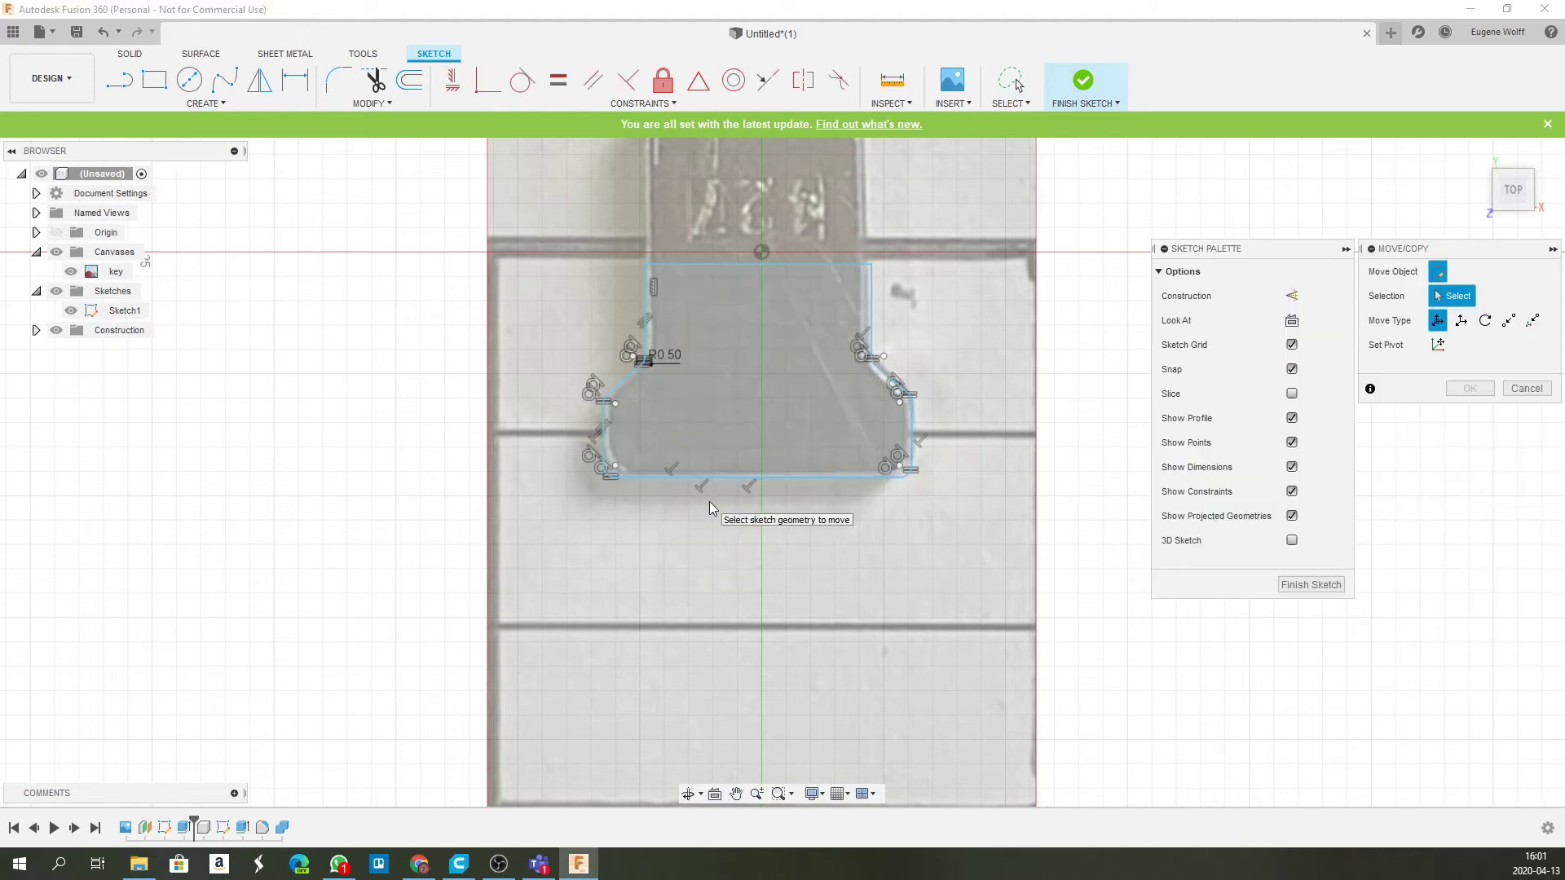
pyautogui.click(755, 477)
pyautogui.write('-')
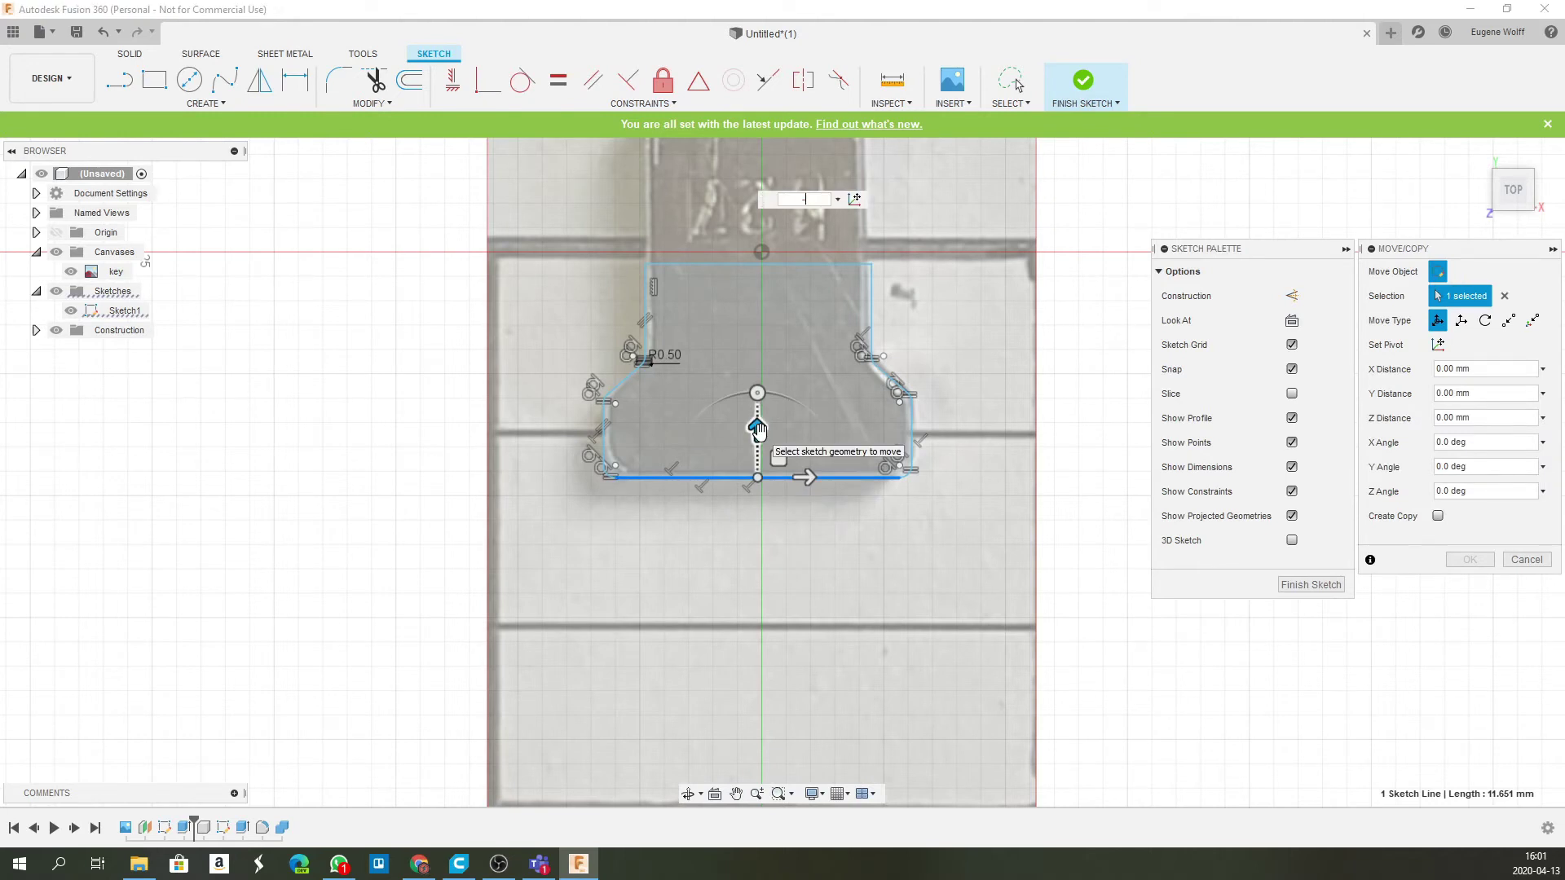
pyautogui.write('0')
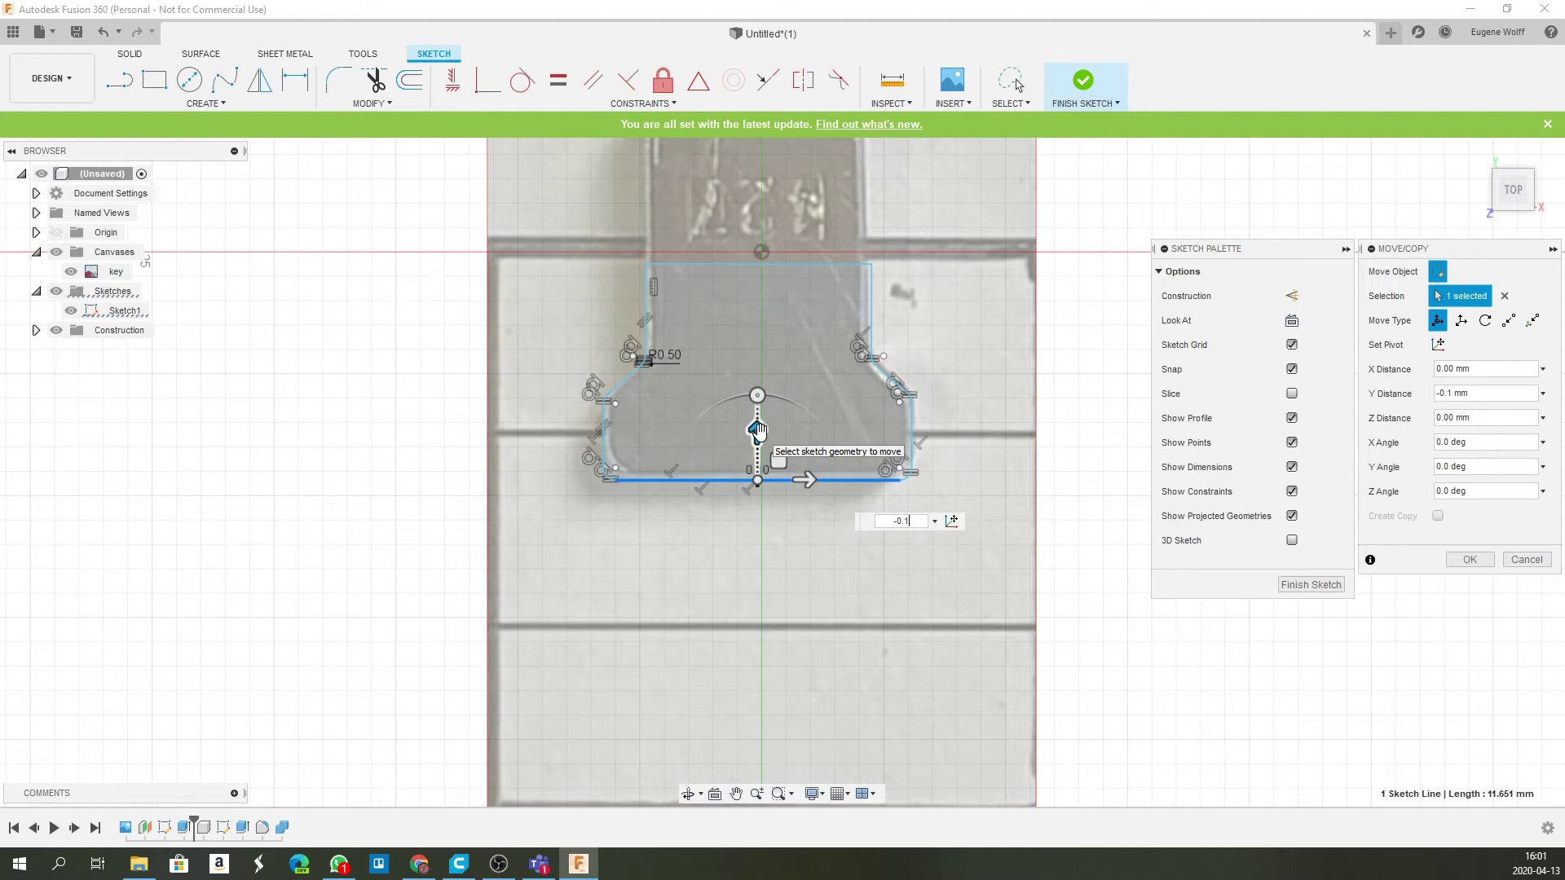
pyautogui.write('.05')
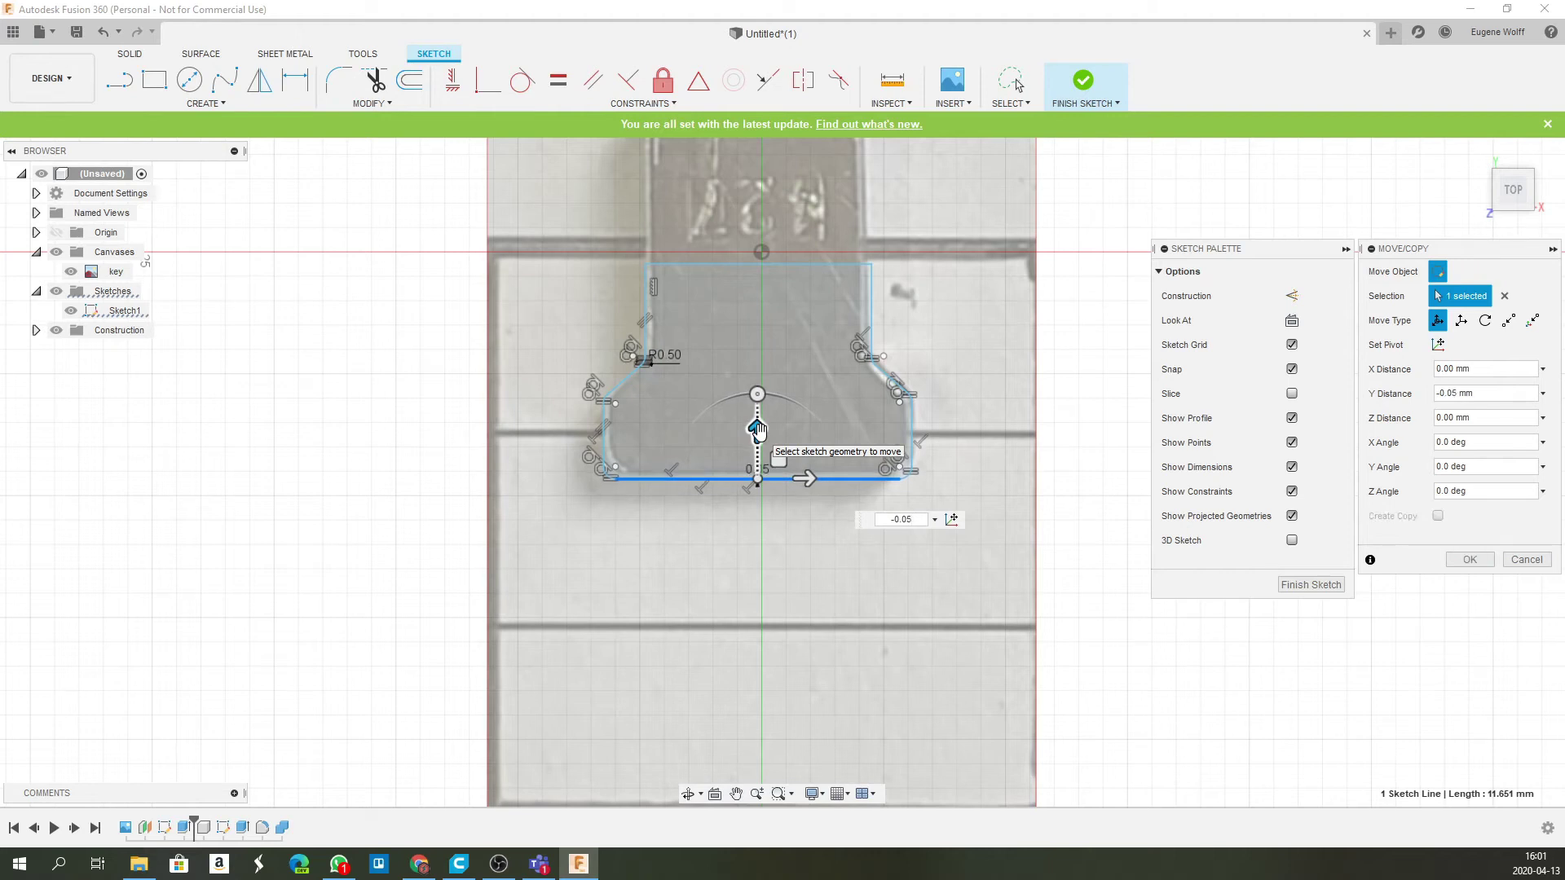
pyautogui.press('Return')
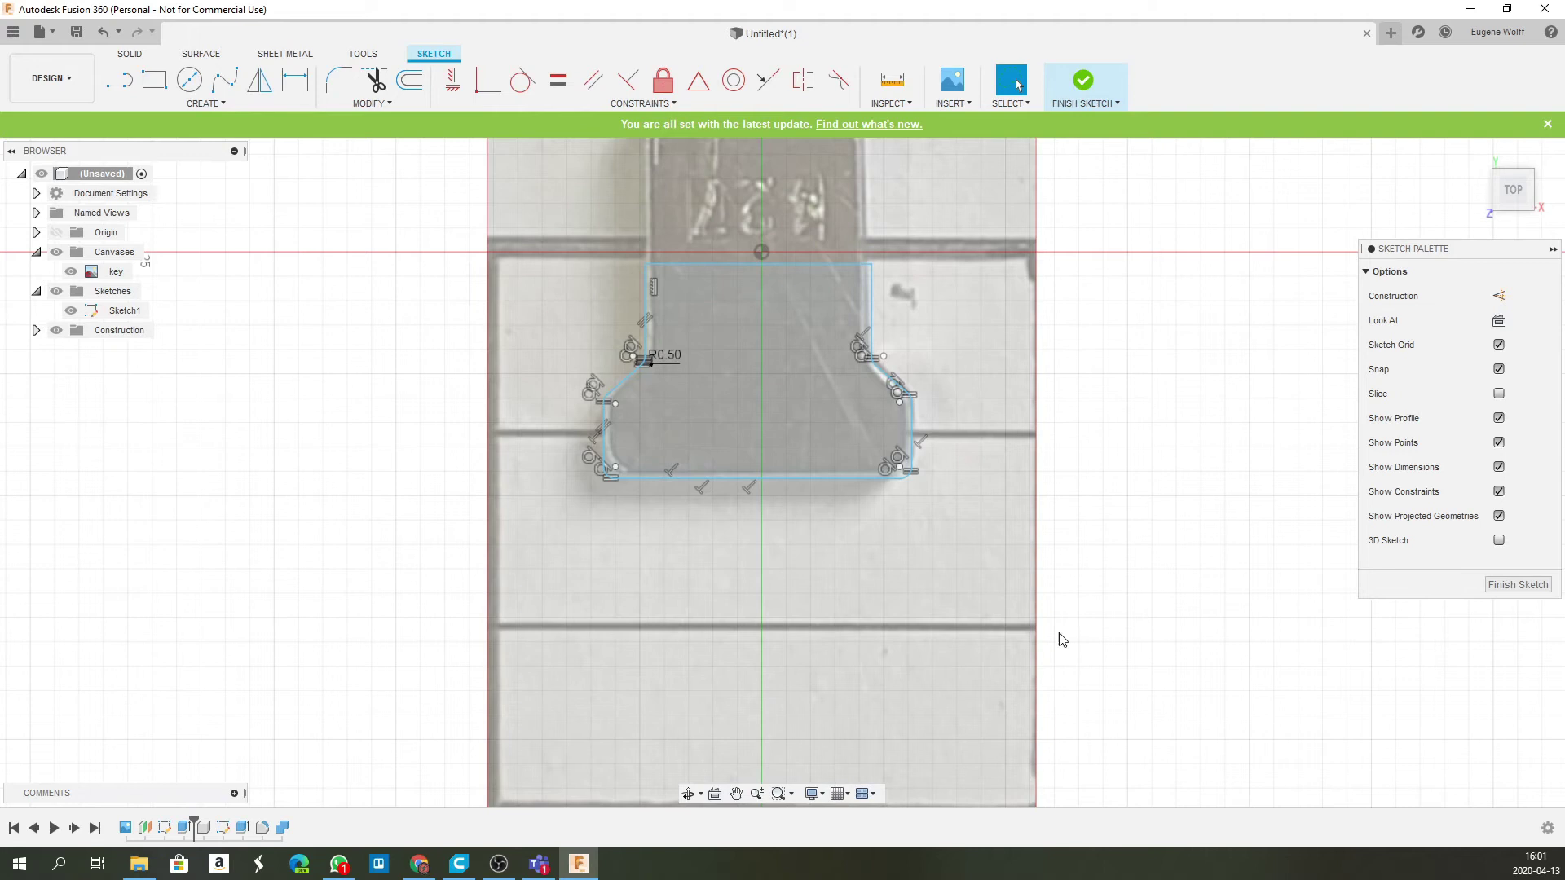
pyautogui.click(1502, 586)
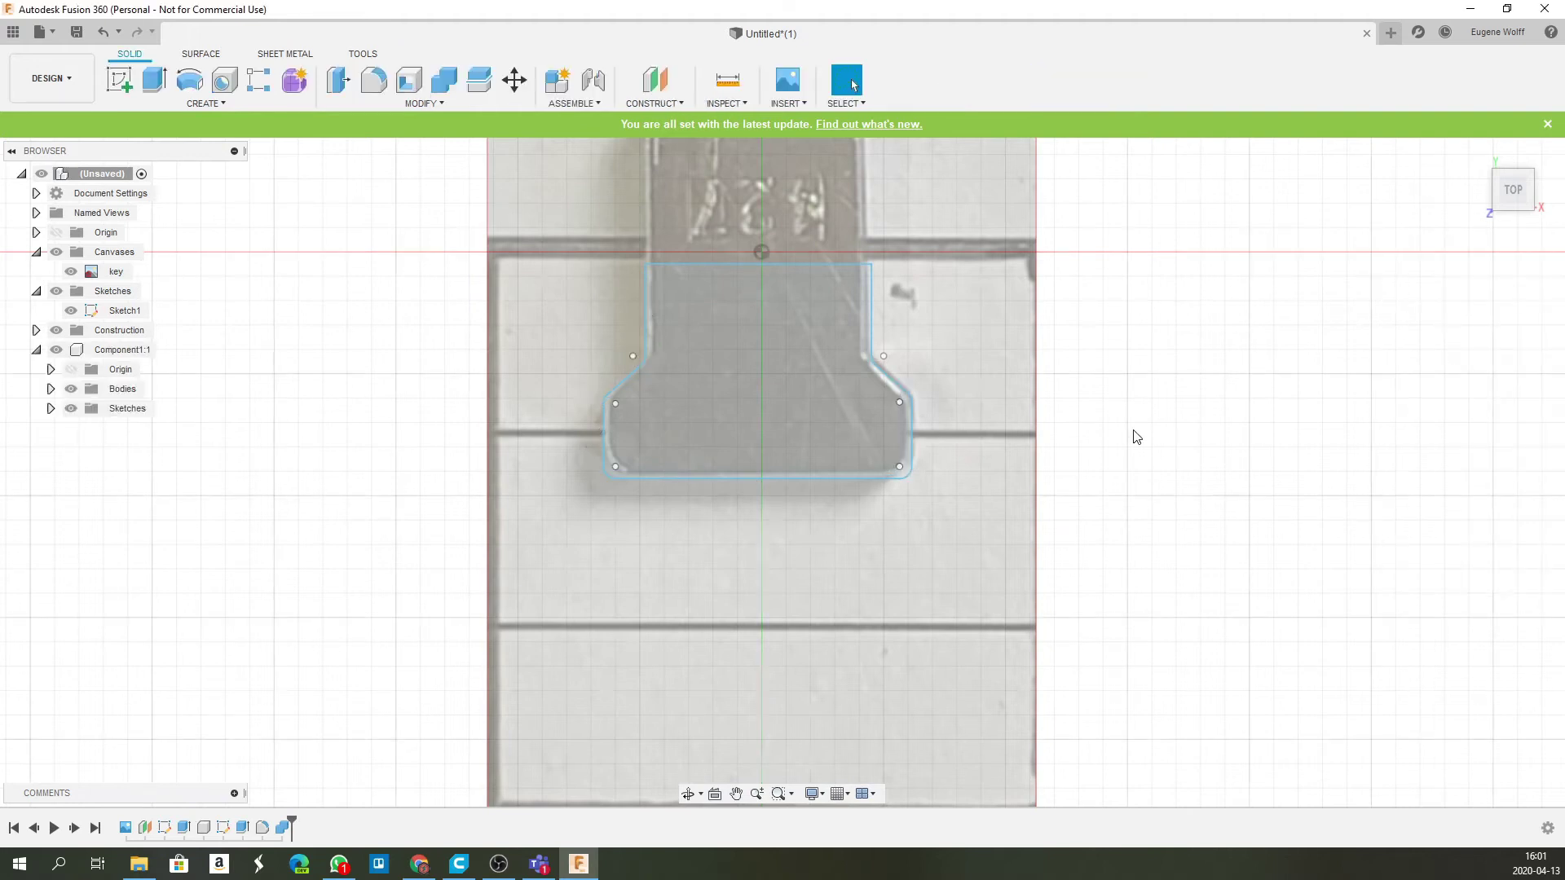
# - Export the key holder body as a binary STL with medium refinement, saved as KeyHandle.stl in the Key folder
pyautogui.doubleClick(114, 390)
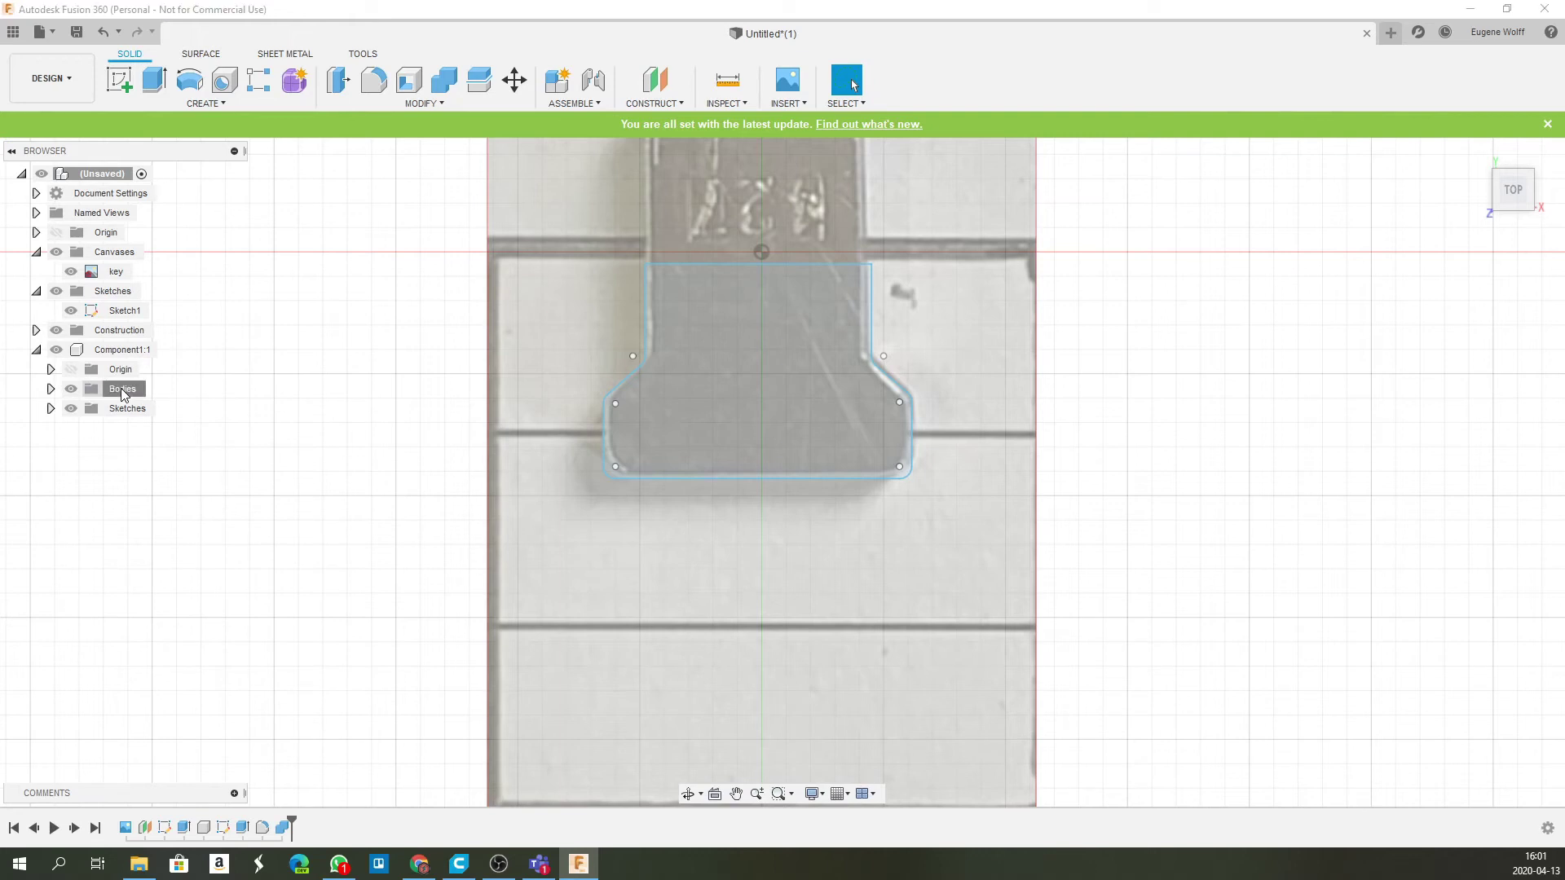
pyautogui.keyDown('shift'); pyautogui.moveTo(132, 412); pyautogui.dragTo(398, 318, button='middle'); pyautogui.keyUp('shift')
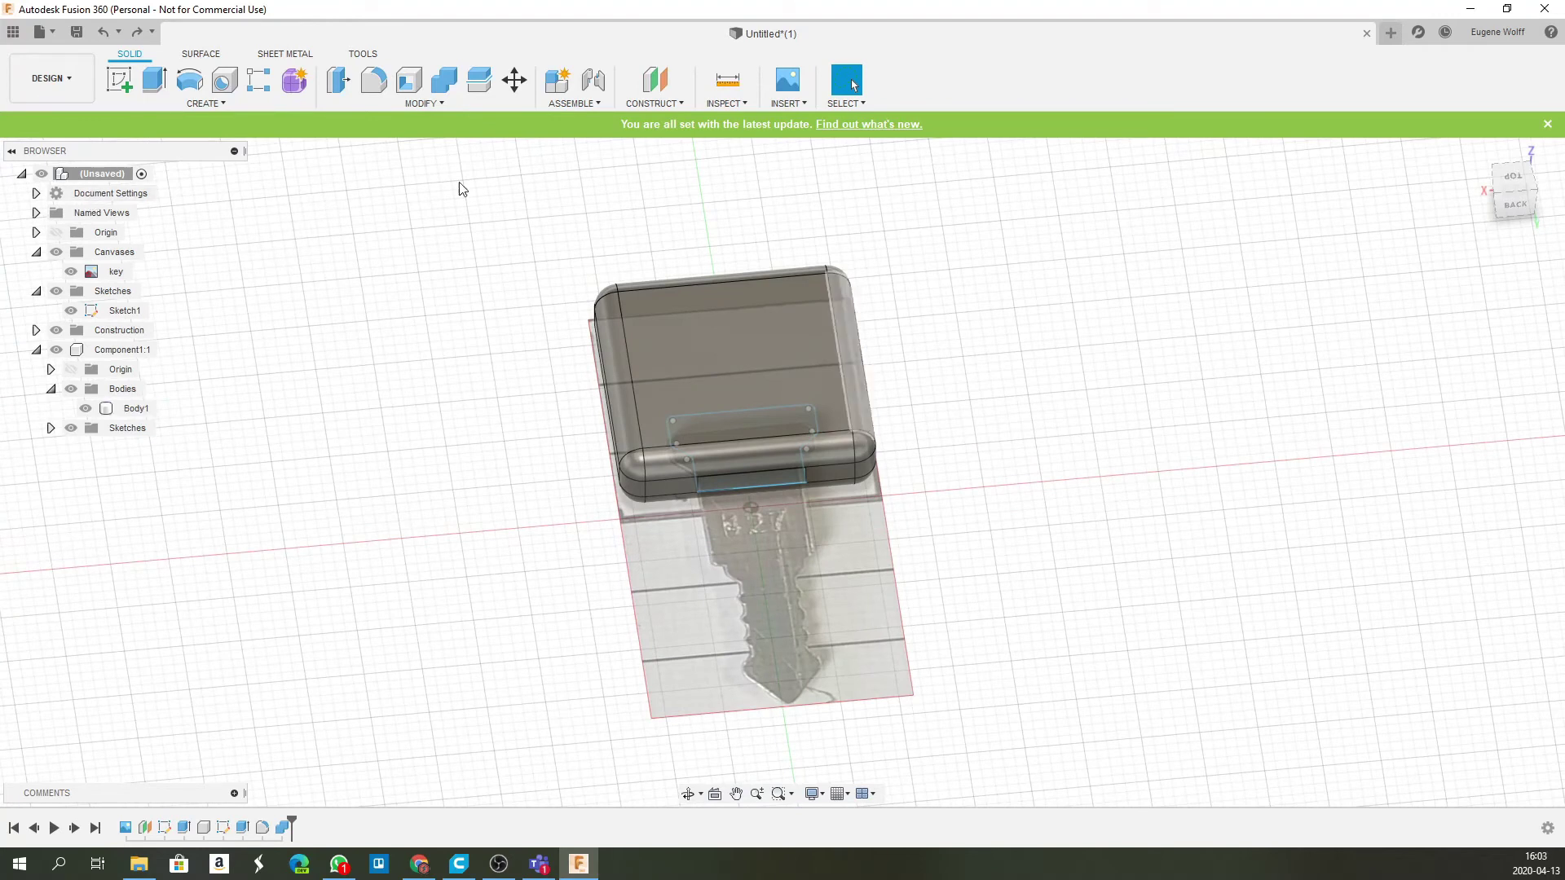
pyautogui.click(130, 408)
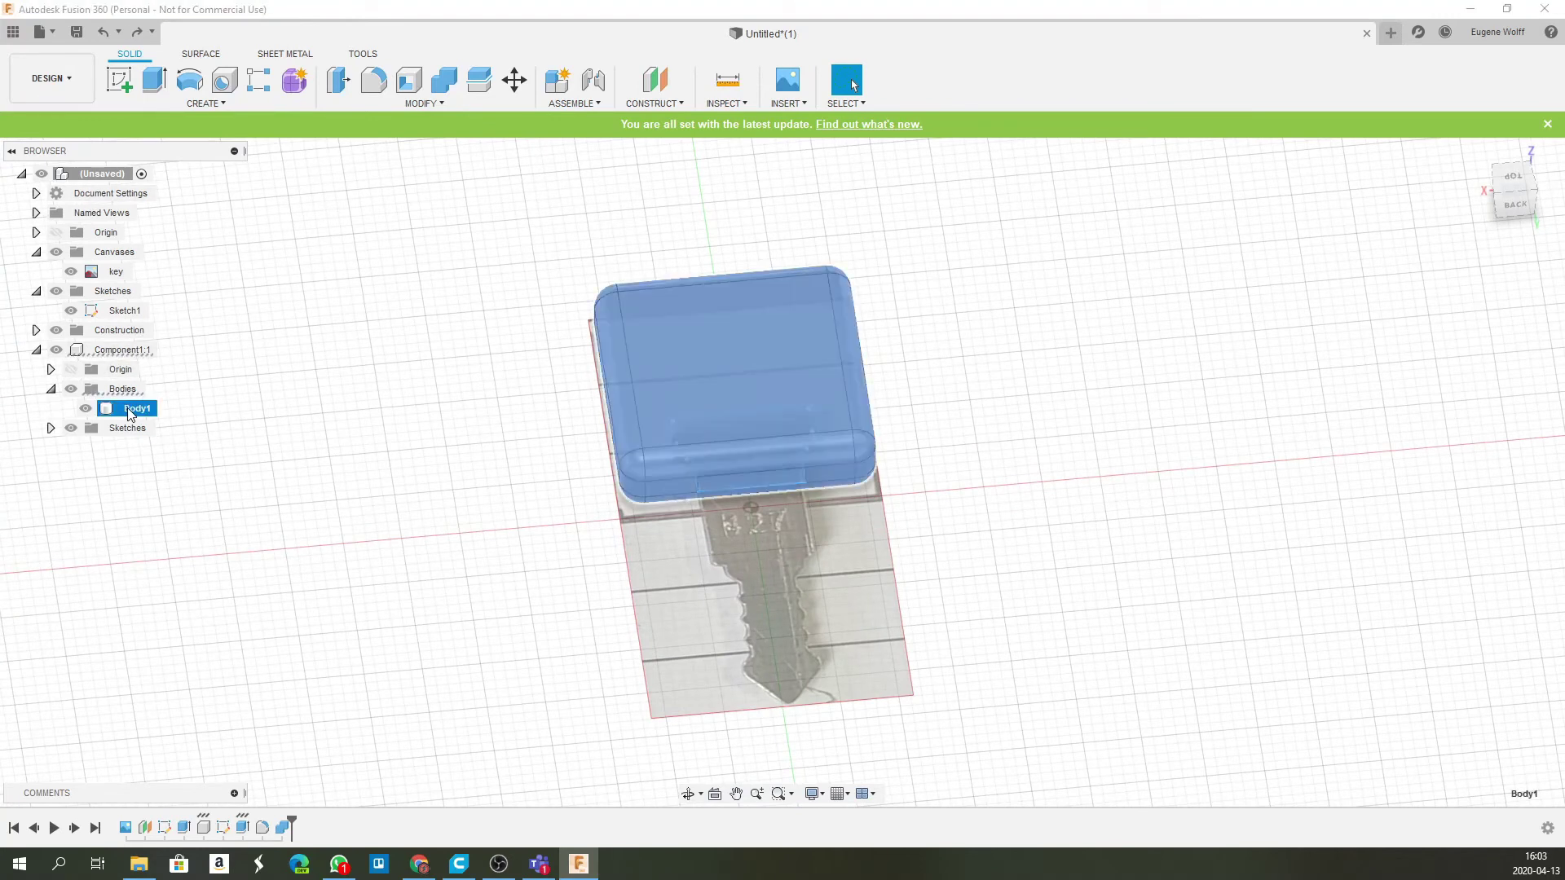
pyautogui.rightClick(131, 411)
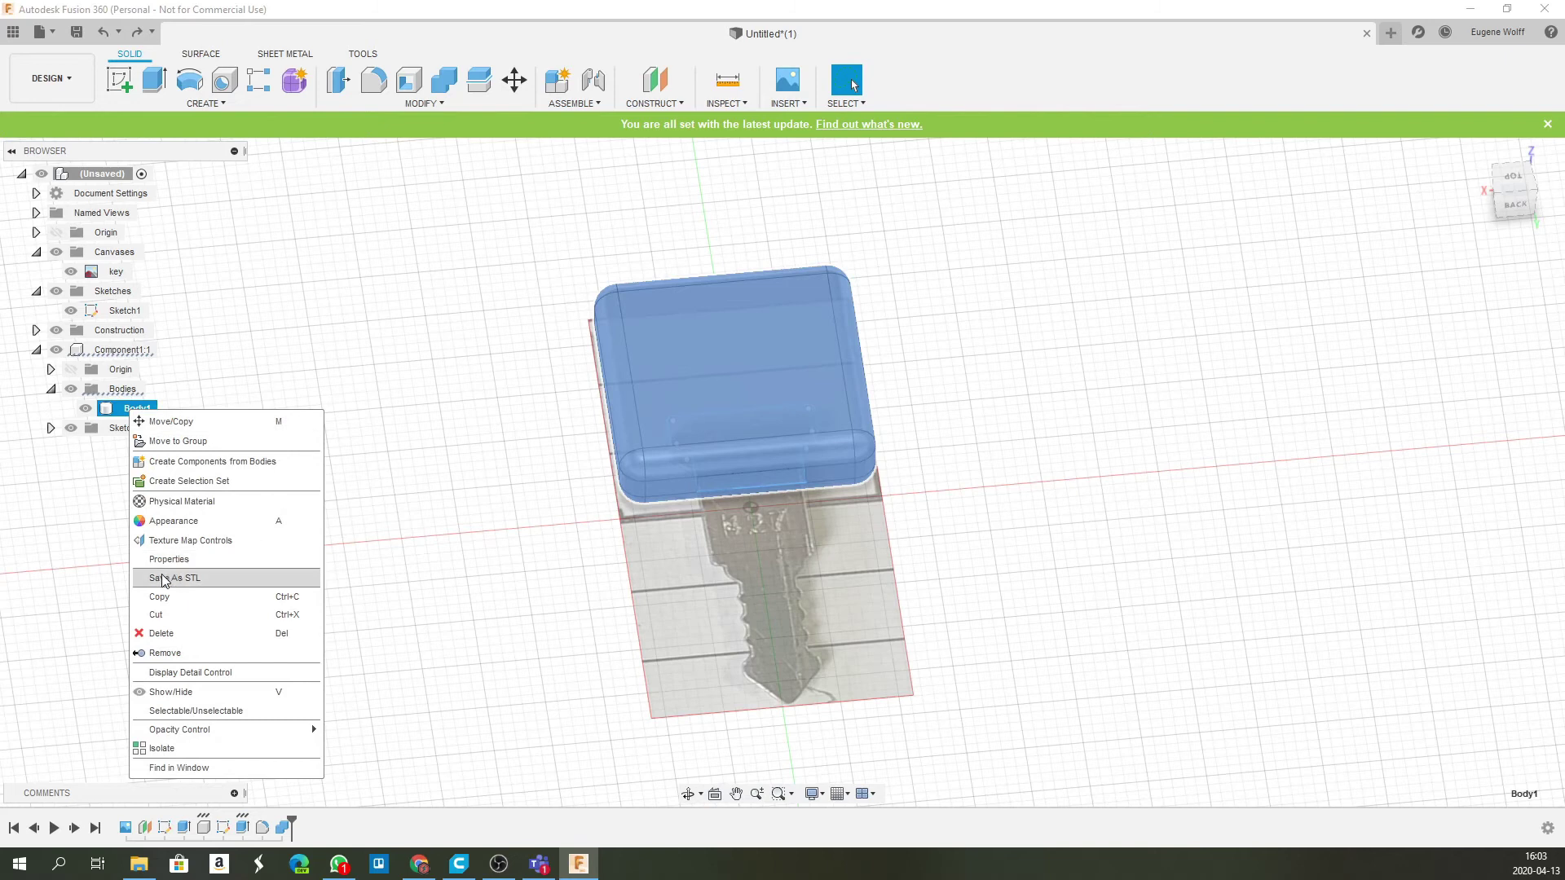
pyautogui.click(195, 578)
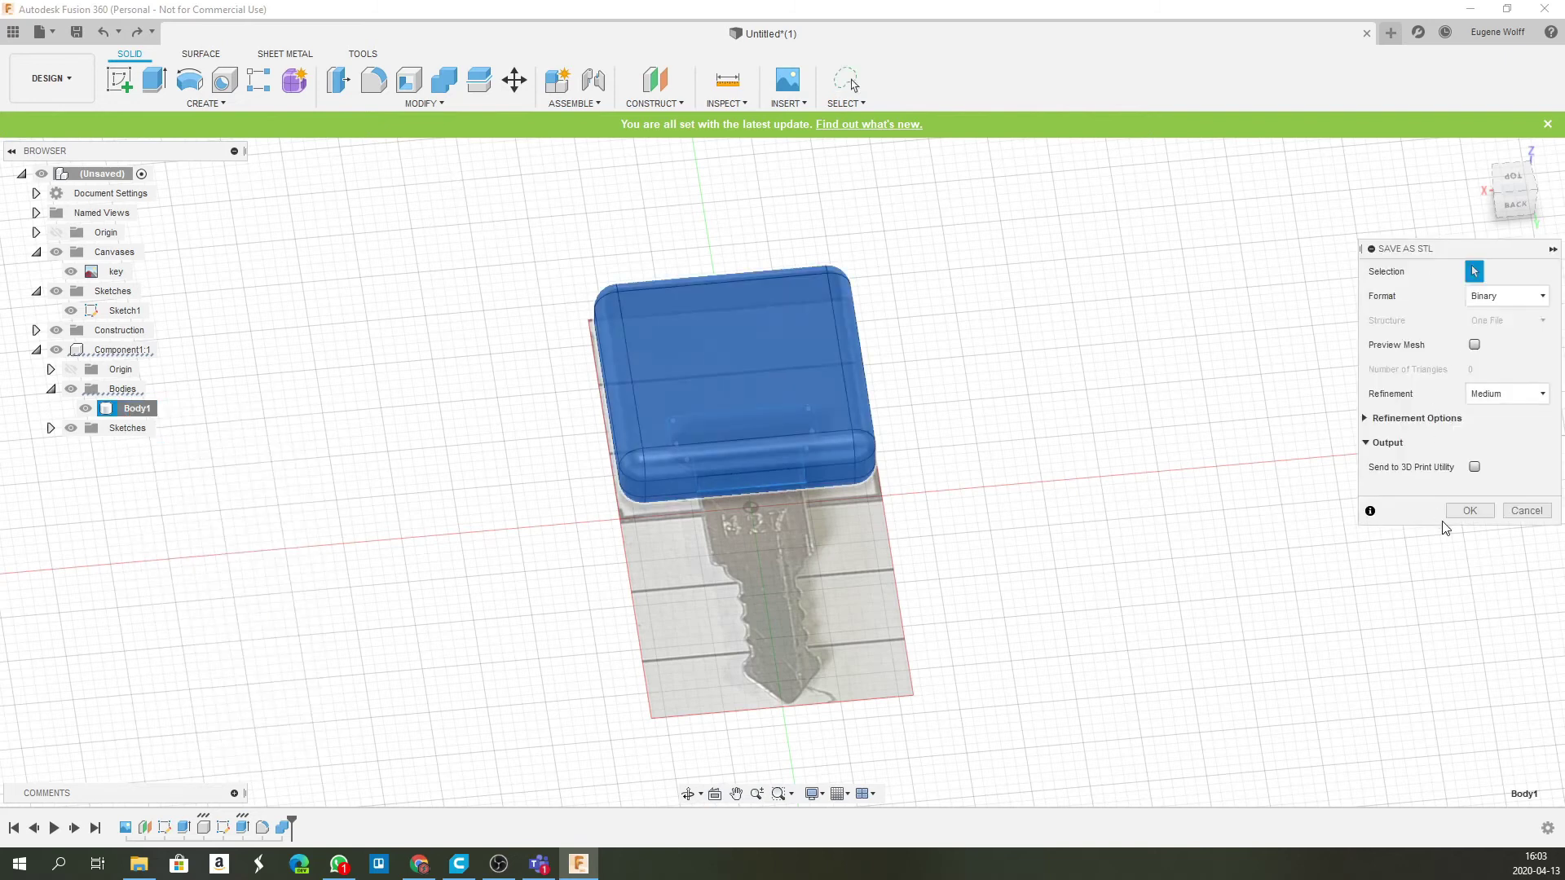
pyautogui.click(1472, 511)
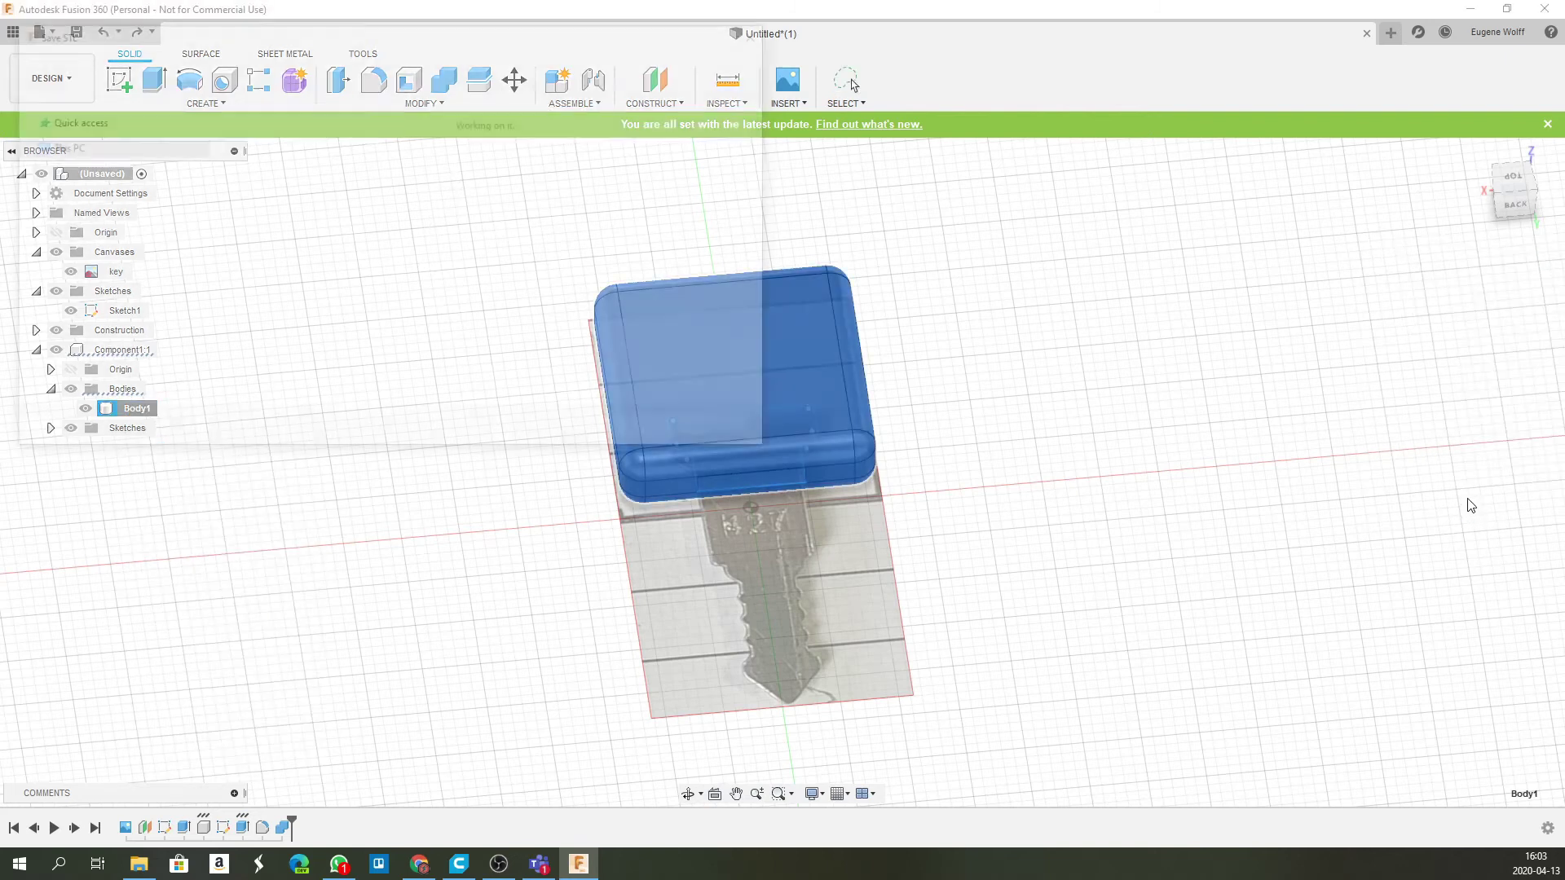
pyautogui.click(142, 374)
pyautogui.moveTo(141, 374); pyautogui.dragTo(64, 377)
pyautogui.write('KeyHandle.stl')
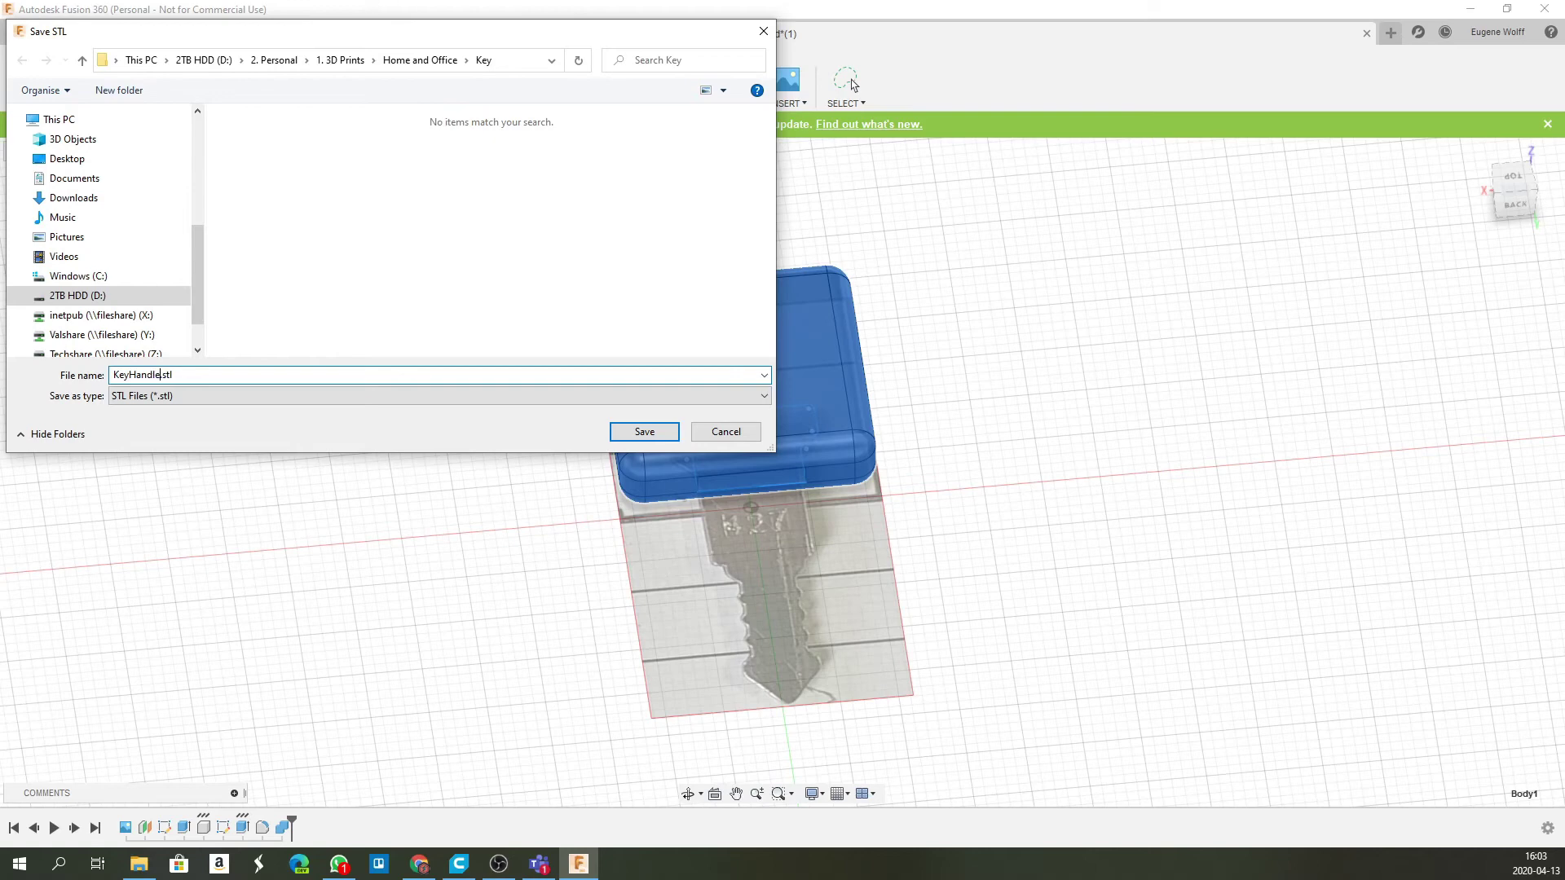
pyautogui.press('Return')
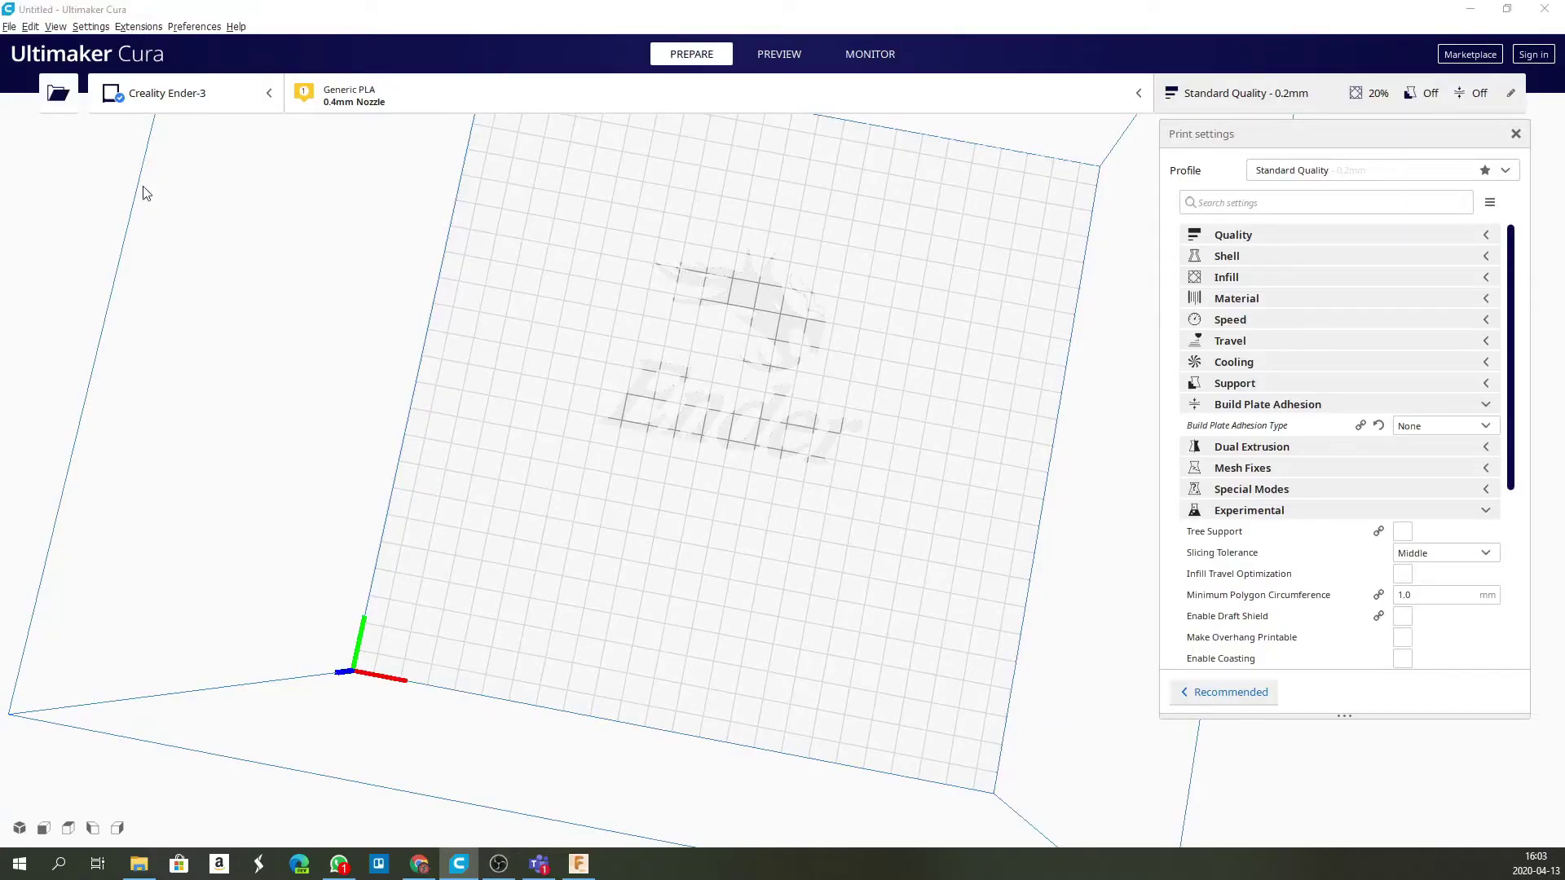
# - In Ultimaker Cura, open KeyHandle.stl from the Key folder and slice it with the Standard Quality 0.2 mm profile
pyautogui.hotkey('ctrl', 'o')
pyautogui.click(369, 156)
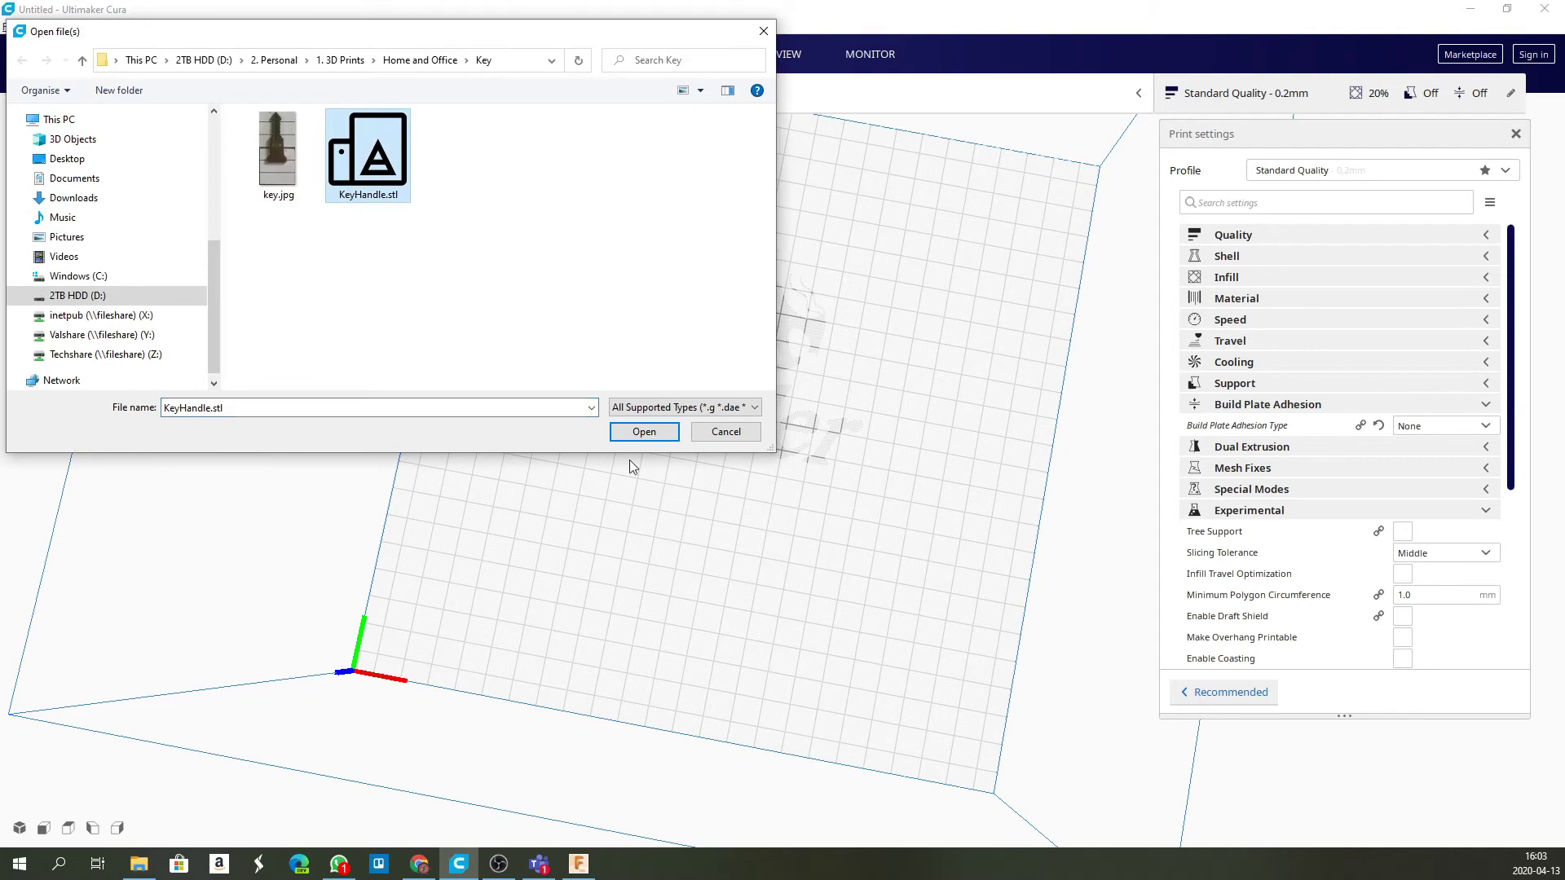
pyautogui.click(634, 425)
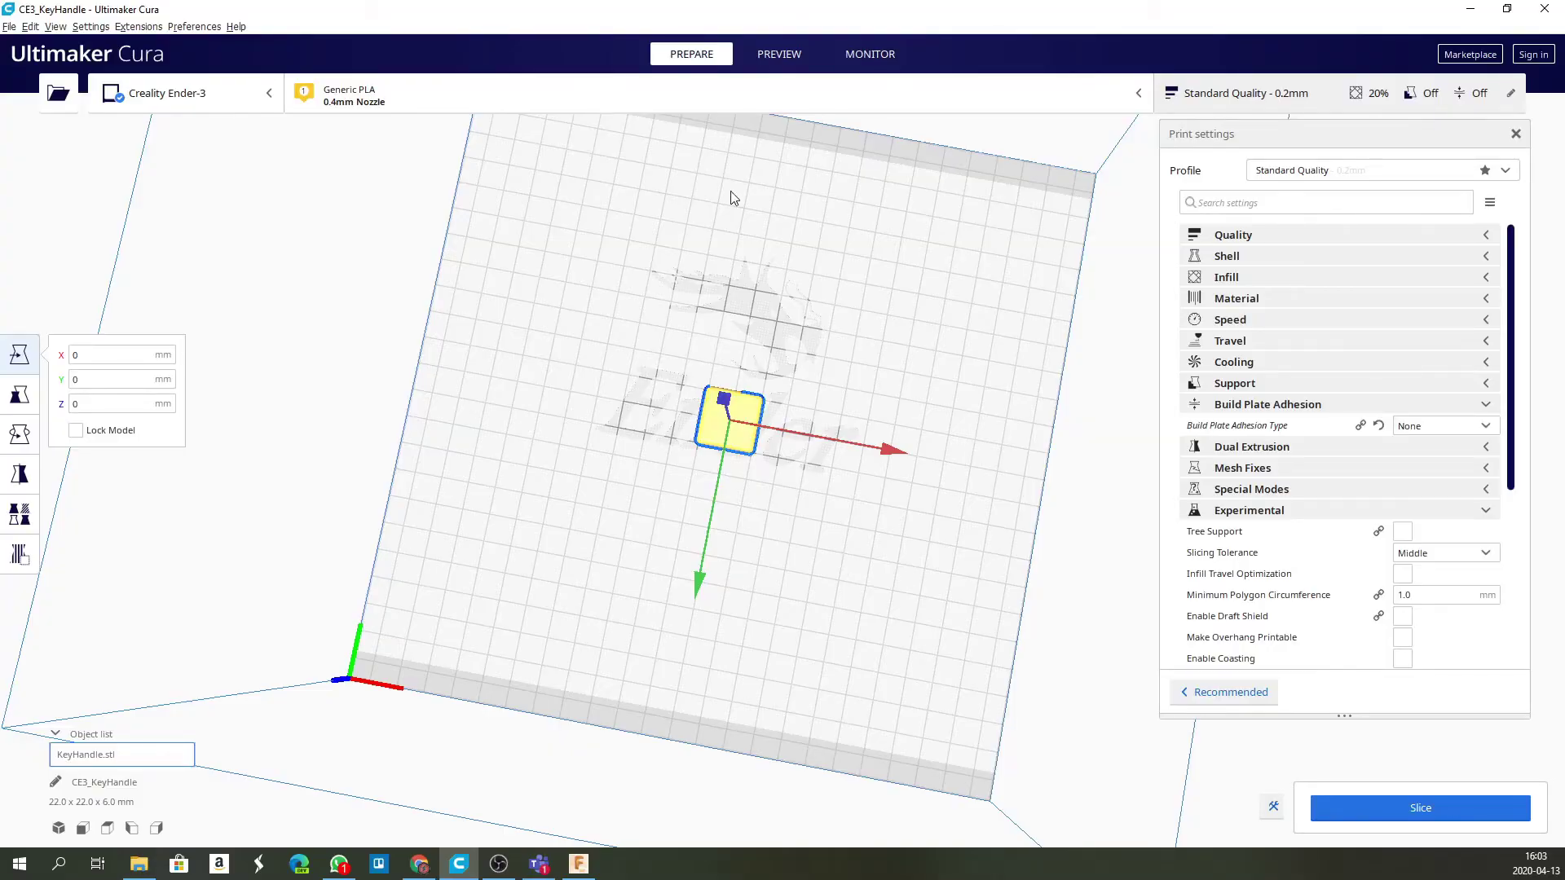
pyautogui.click(1406, 809)
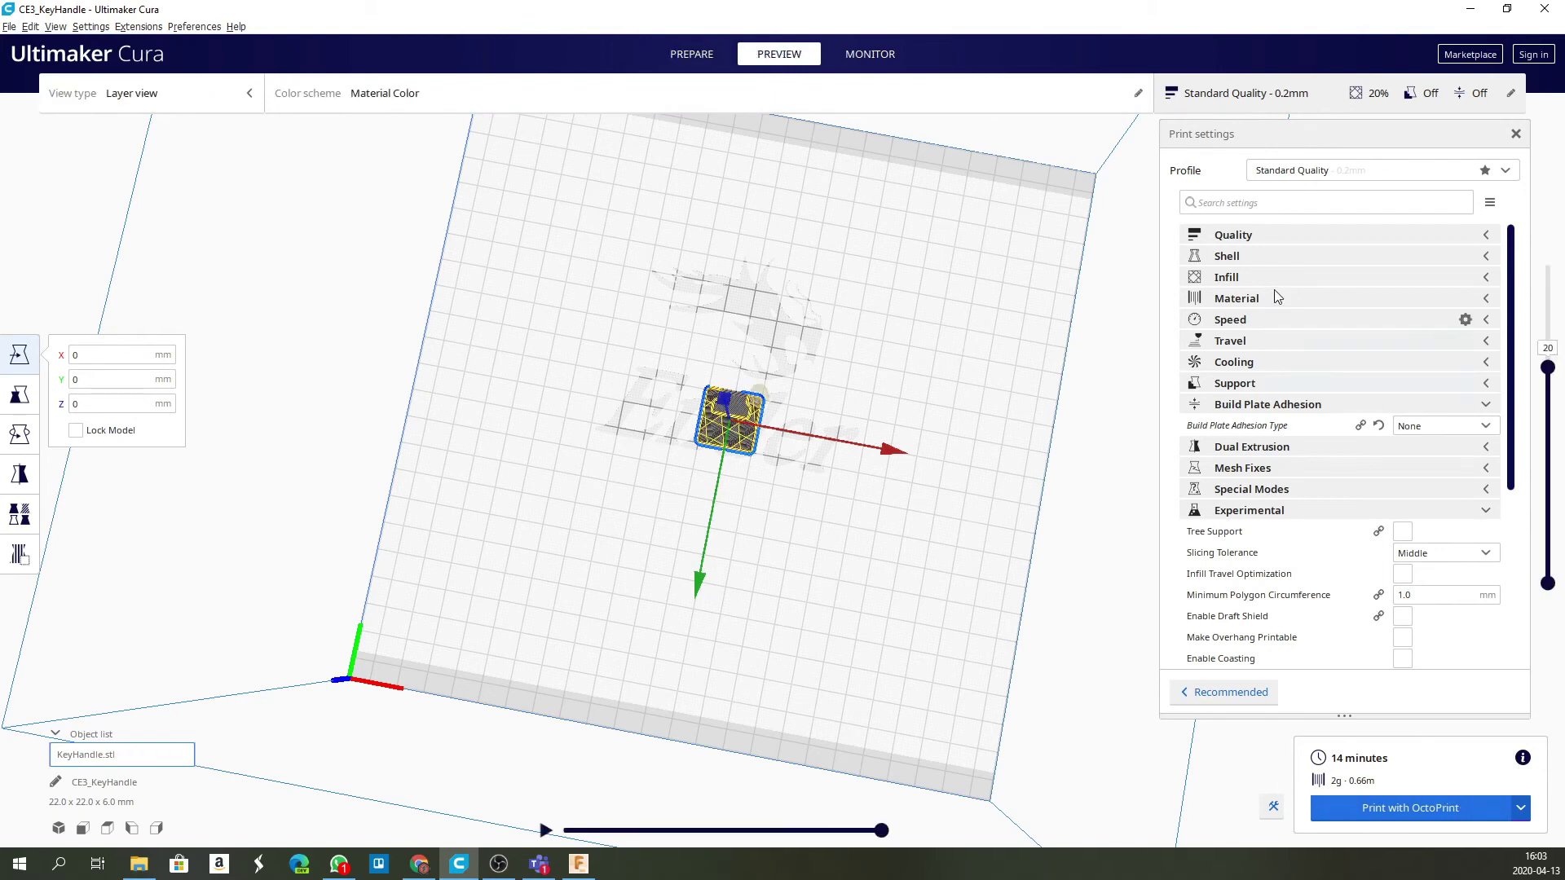
# - Examine the preview between layers 20 and 22 to find the last layer before the key slot is covered
pyautogui.moveTo(1549, 370)
pyautogui.mouseDown()
pyautogui.moveTo(1548, 259)
pyautogui.moveTo(1548, 347)
pyautogui.mouseUp()
pyautogui.moveTo(855, 350); pyautogui.dragTo(848, 491, button='right')
pyautogui.scroll(6, 849, 490)
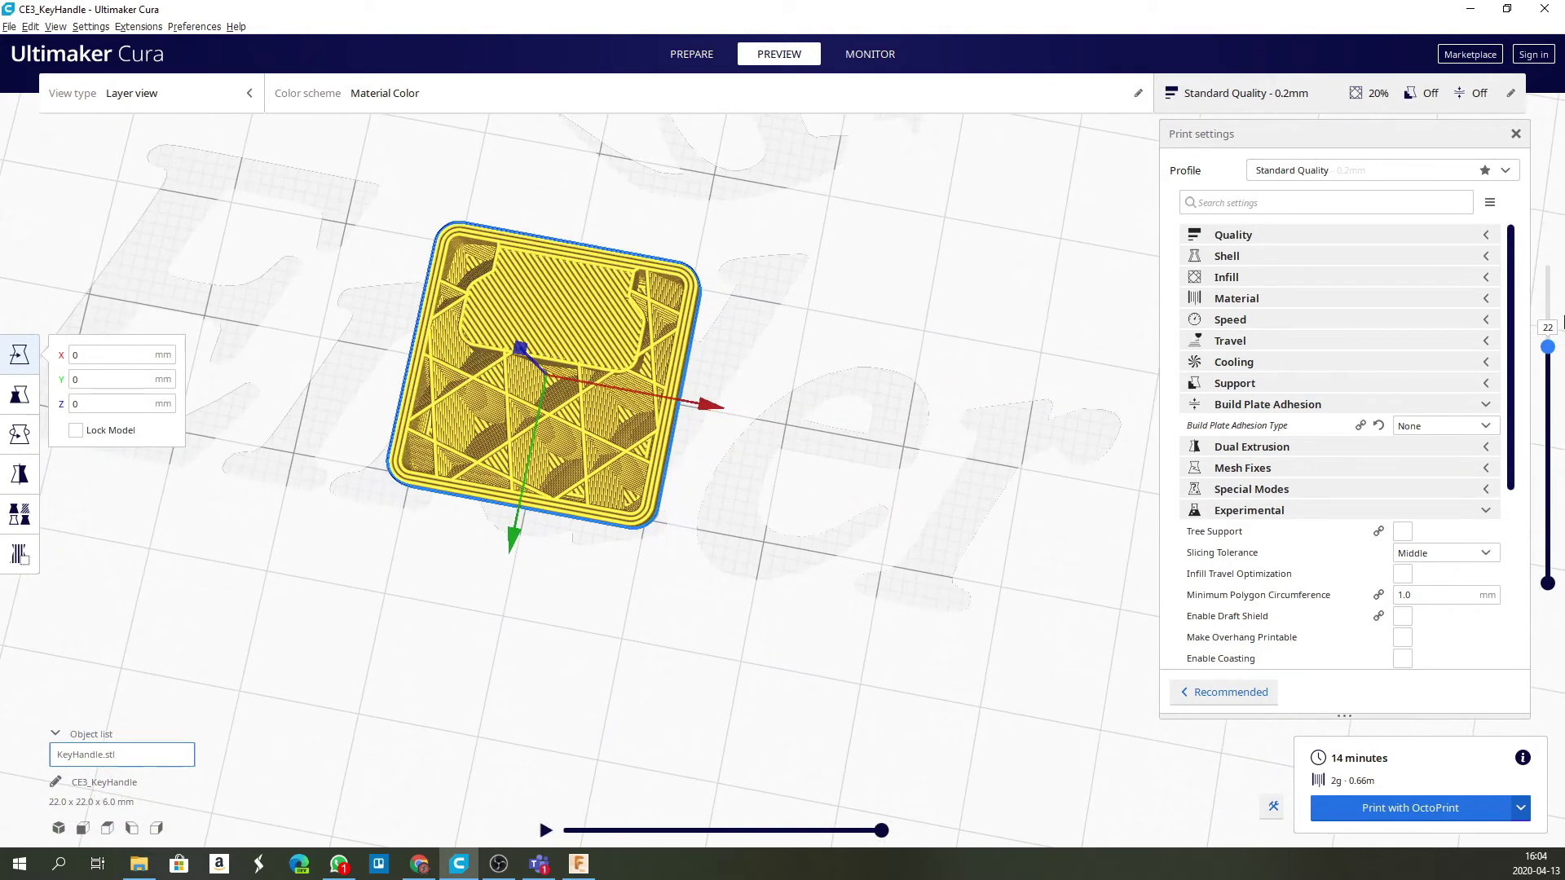
pyautogui.moveTo(1549, 352); pyautogui.dragTo(1553, 377)
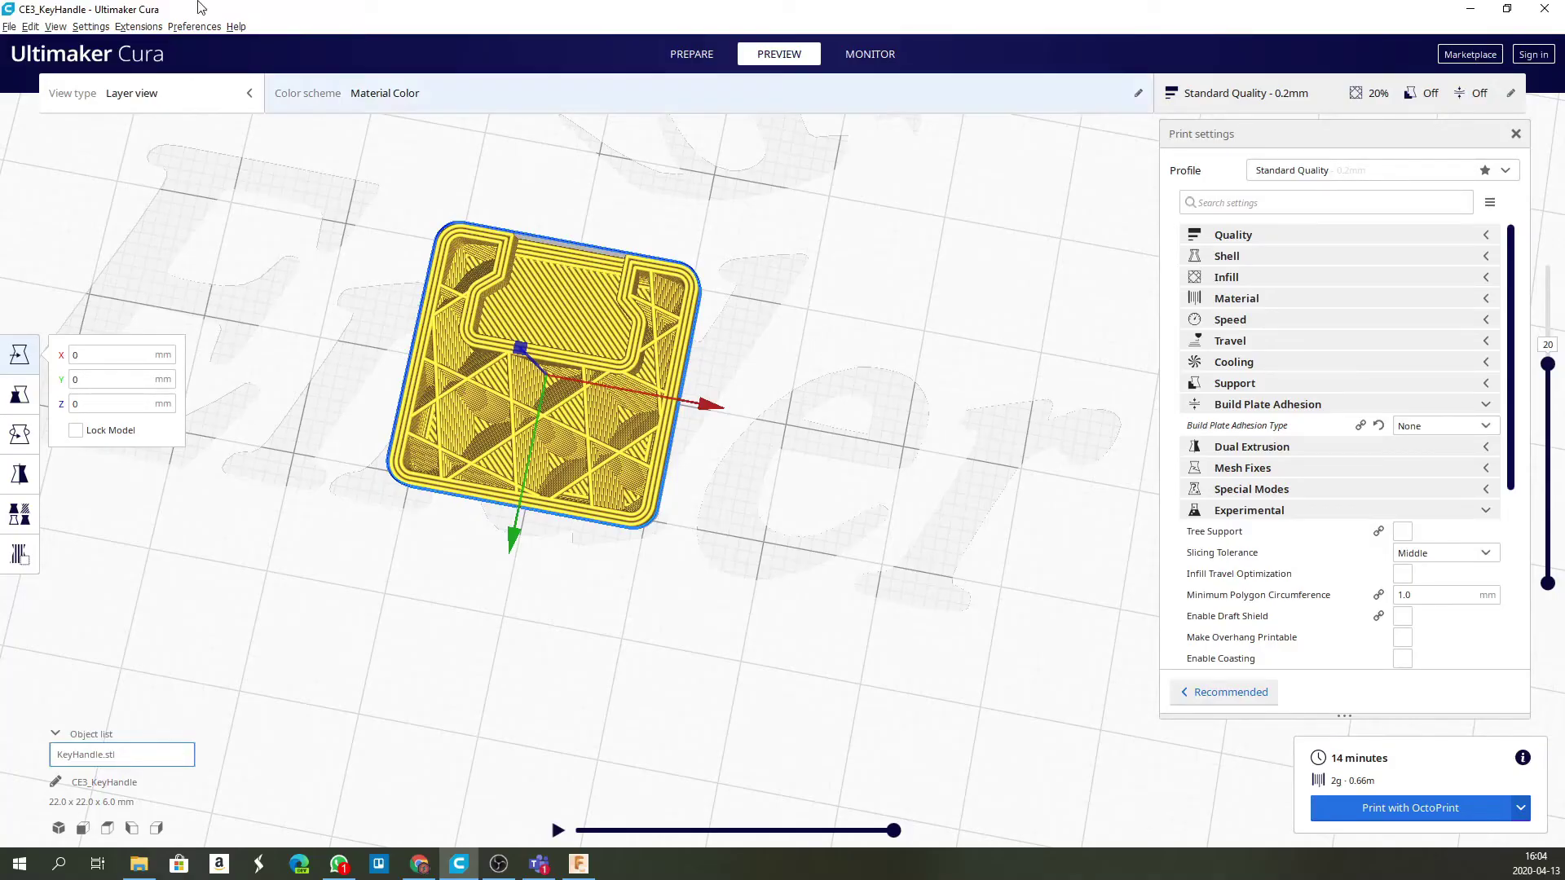
# - Add a Pause at height post-processing script to the G-code
pyautogui.click(143, 31)
pyautogui.moveTo(174, 67)
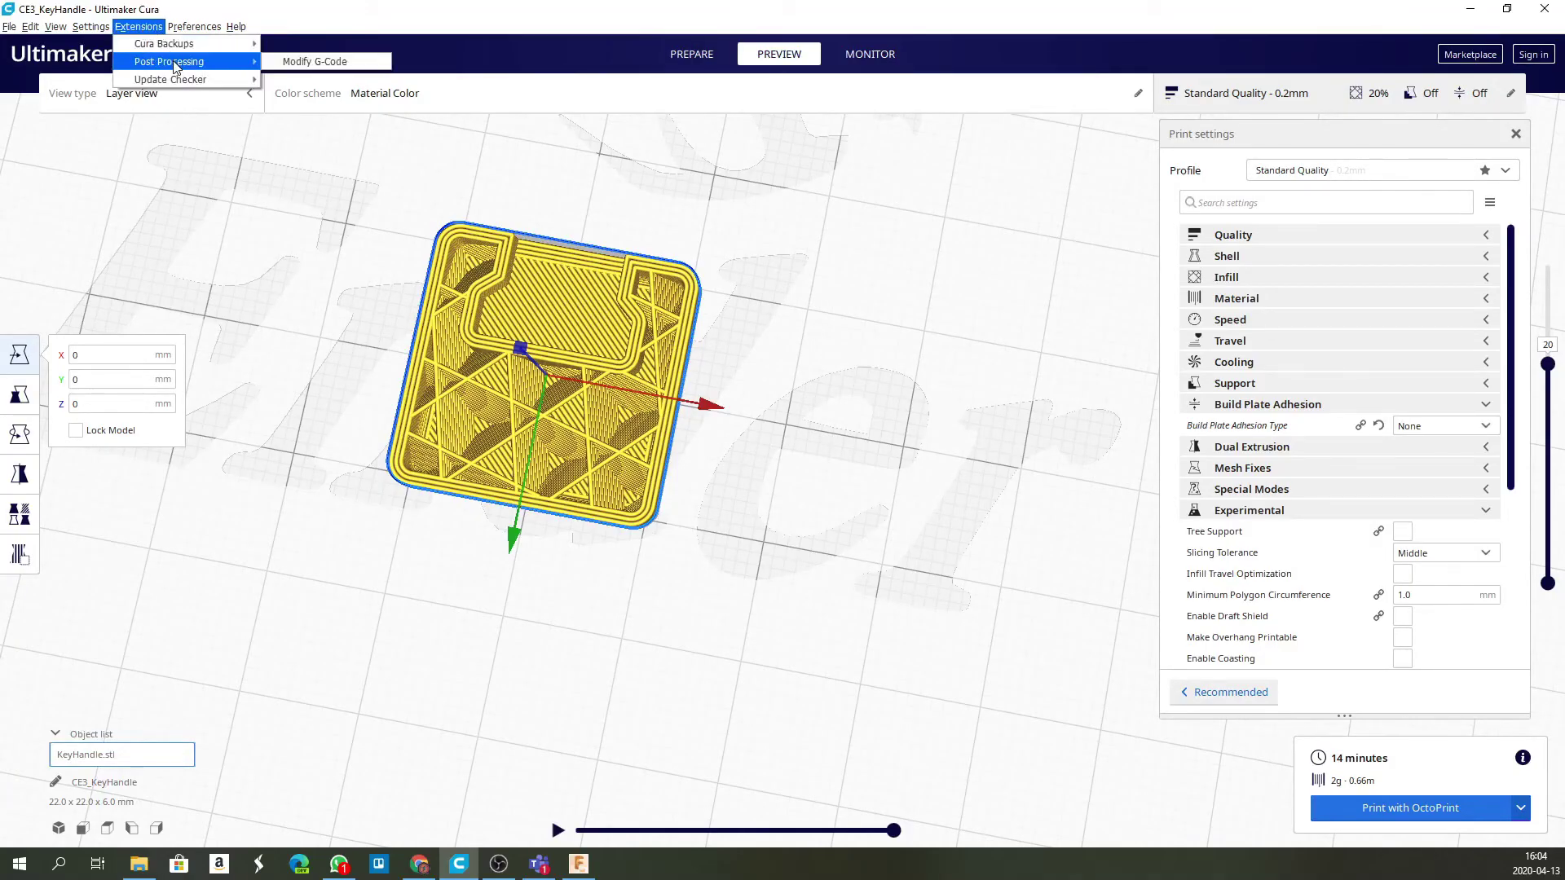
pyautogui.click(310, 64)
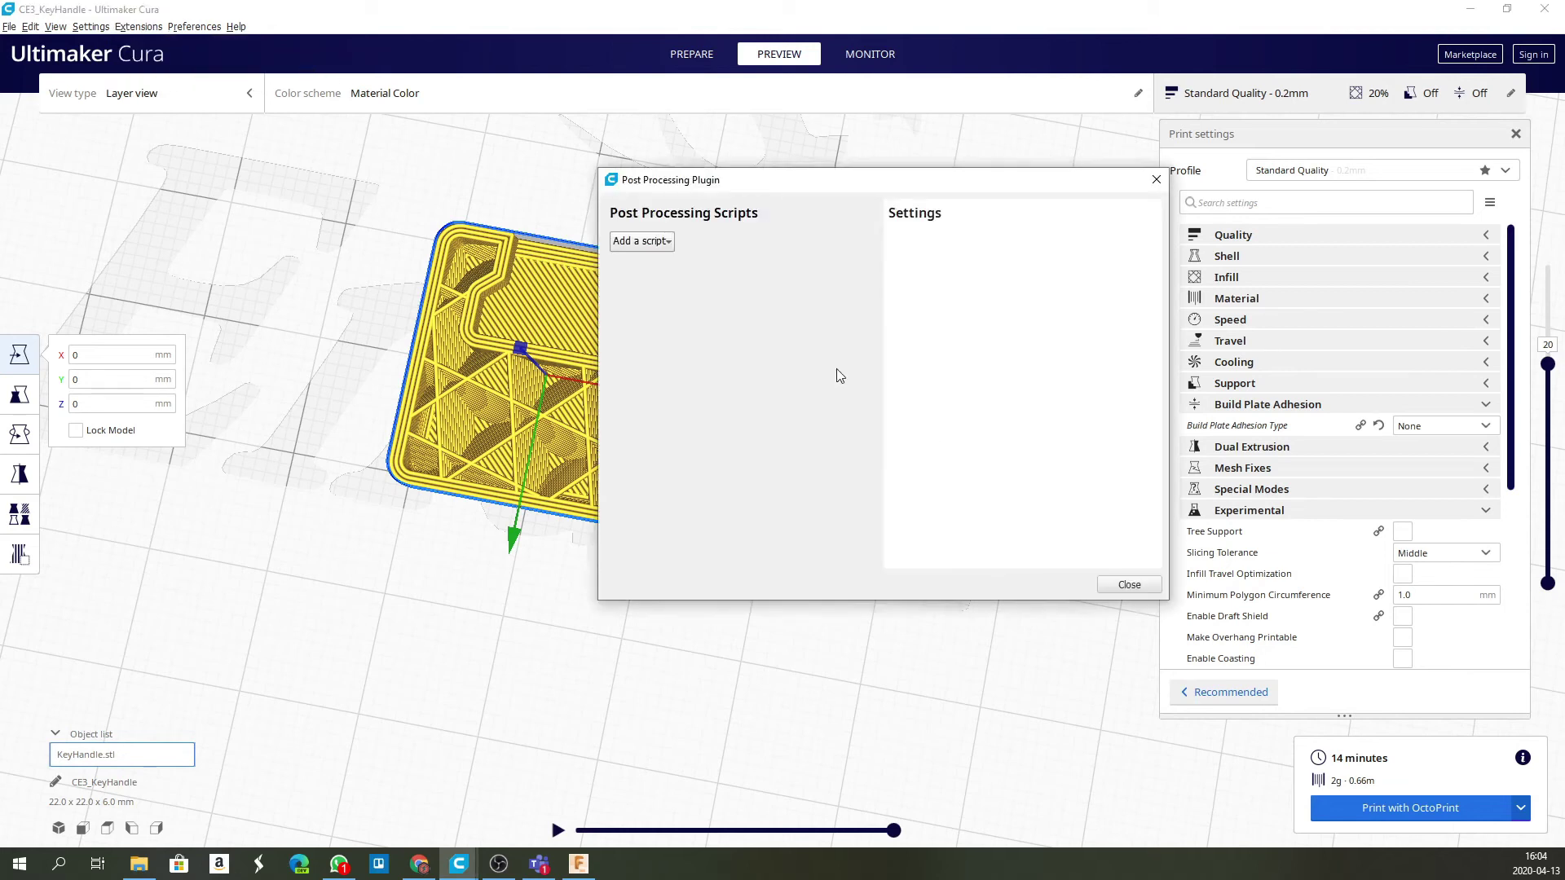
pyautogui.click(654, 243)
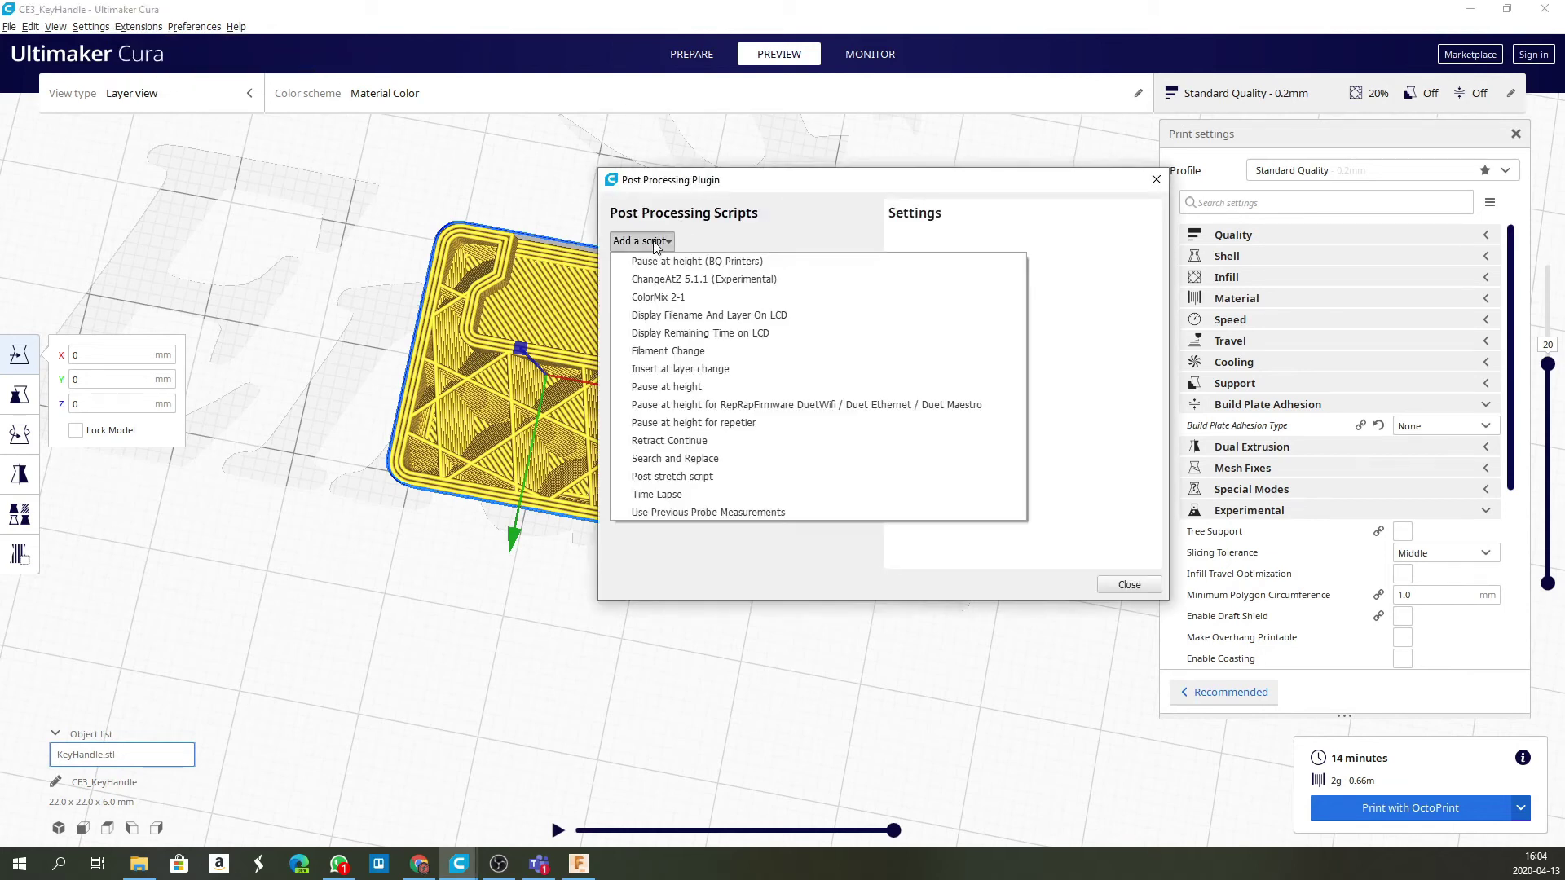
pyautogui.click(652, 387)
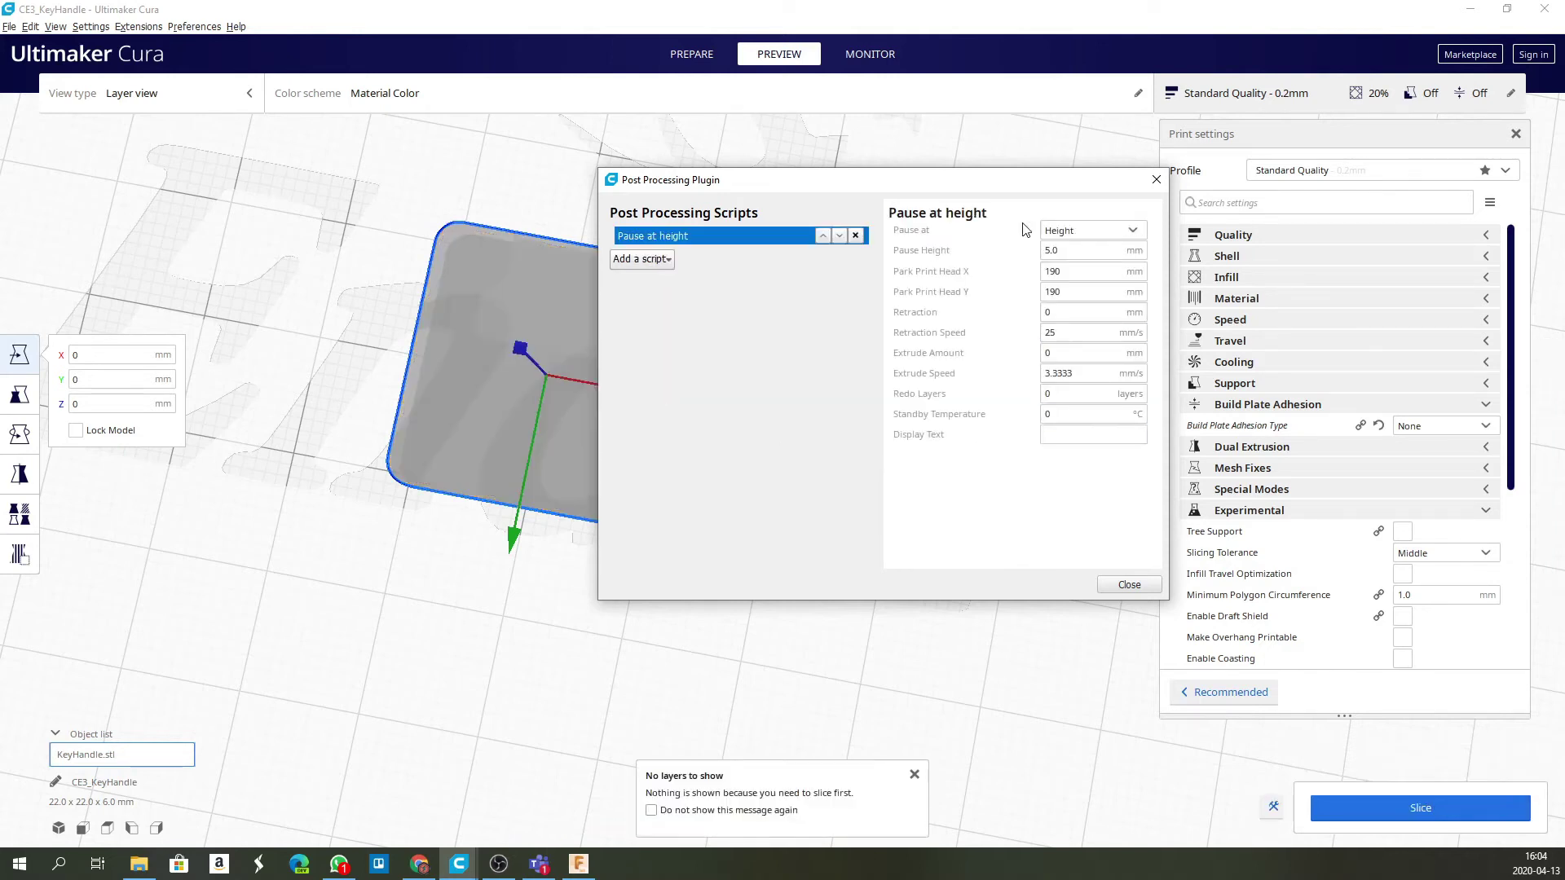
# - Set the script to pause by layer number at layer 20 and close the post-processing settings
pyautogui.click(1137, 234)
pyautogui.click(1082, 270)
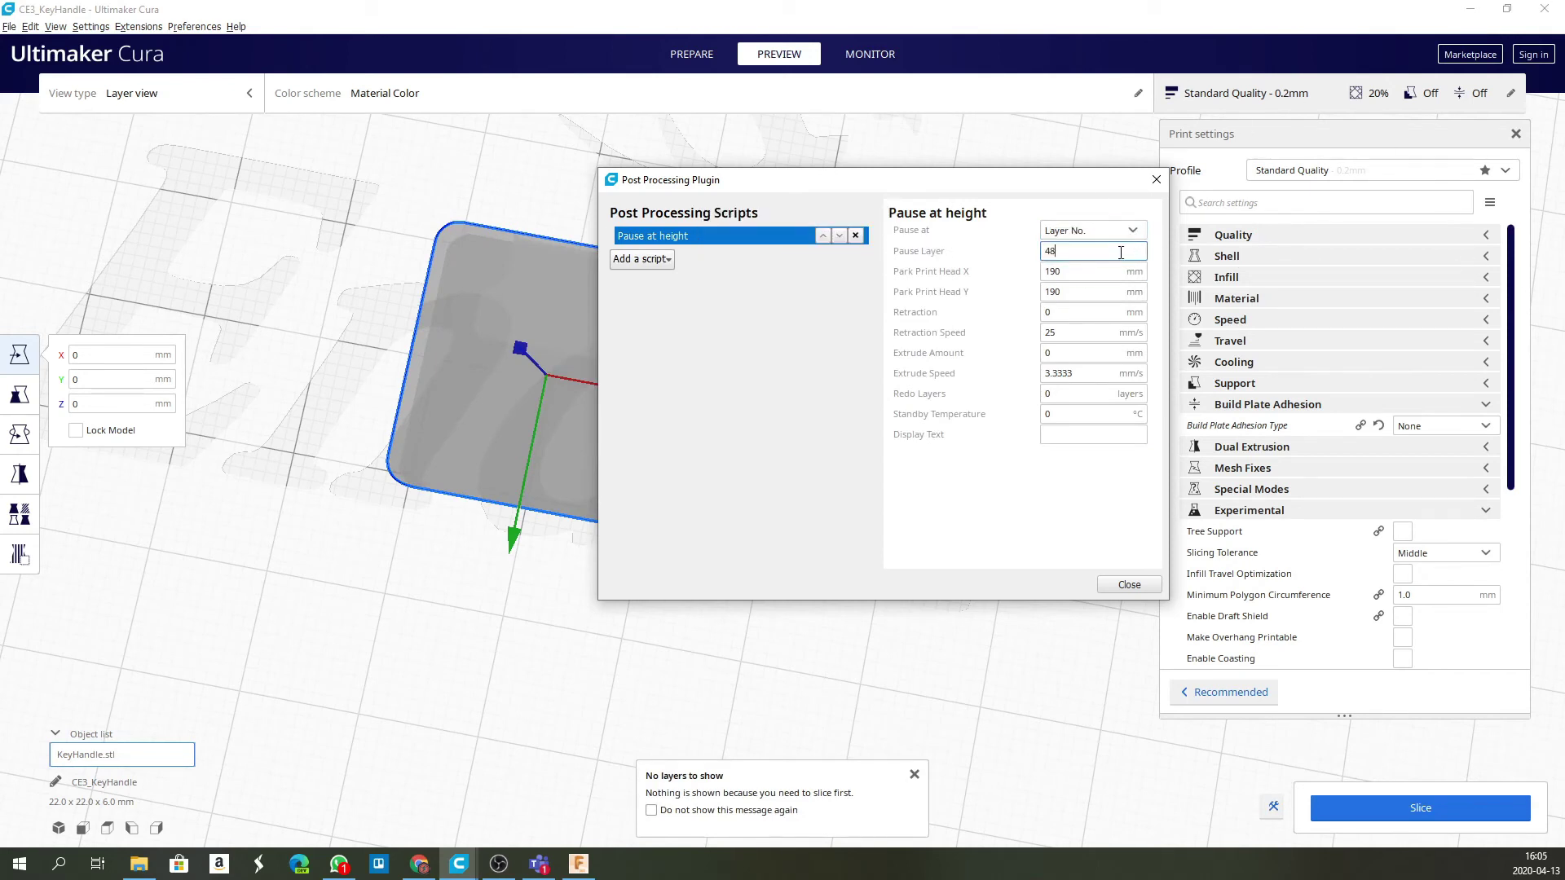
pyautogui.write('20')
pyautogui.click(1129, 585)
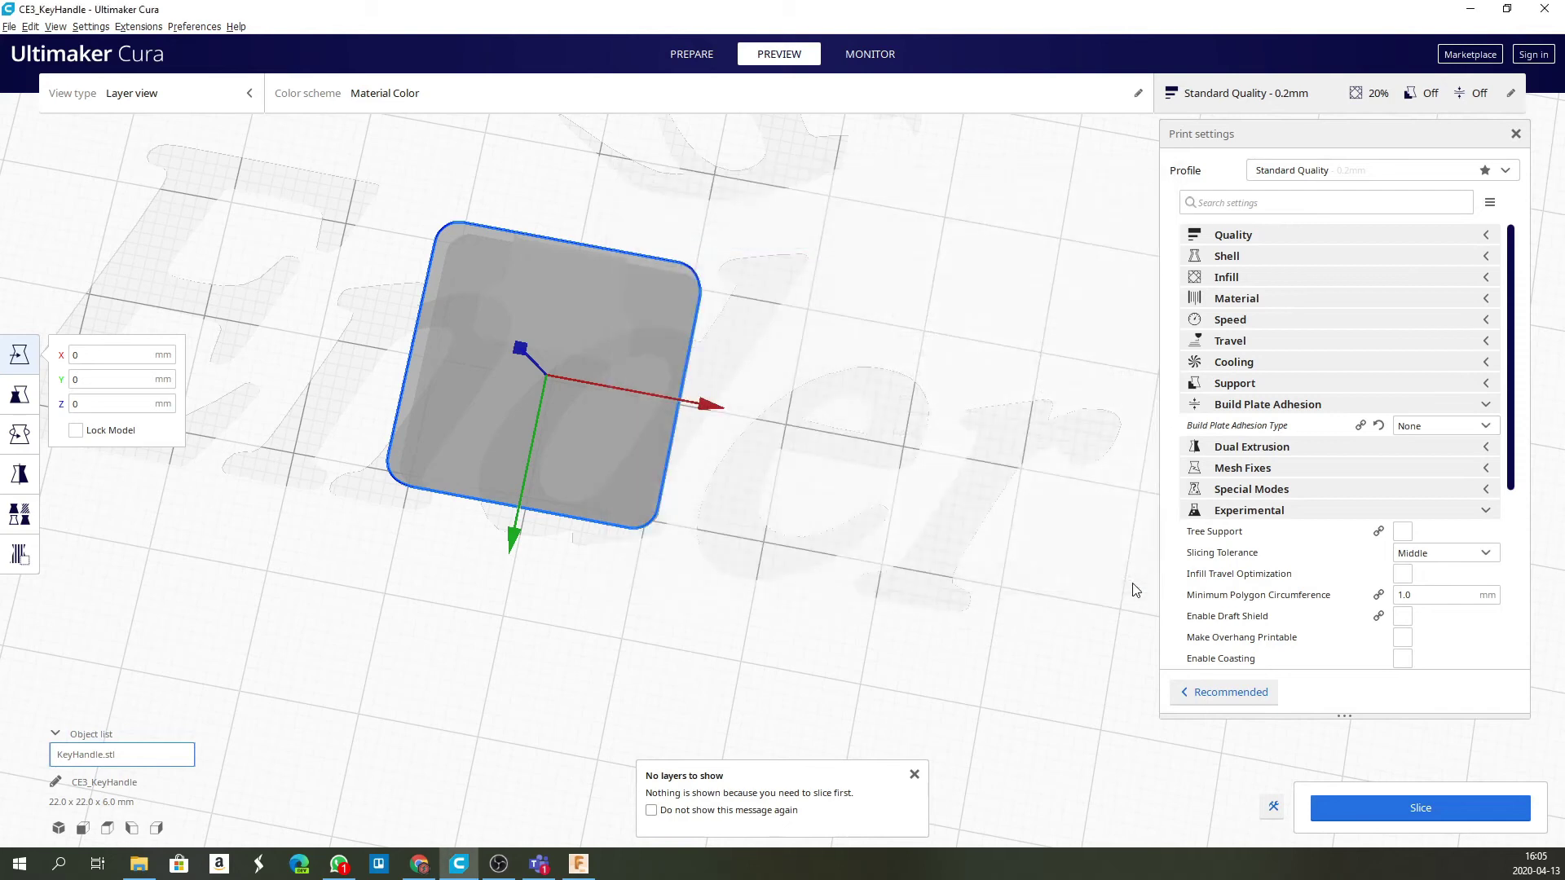
# - Slice the model again and compare layers 20 and 21 in the preview
pyautogui.click(1420, 820)
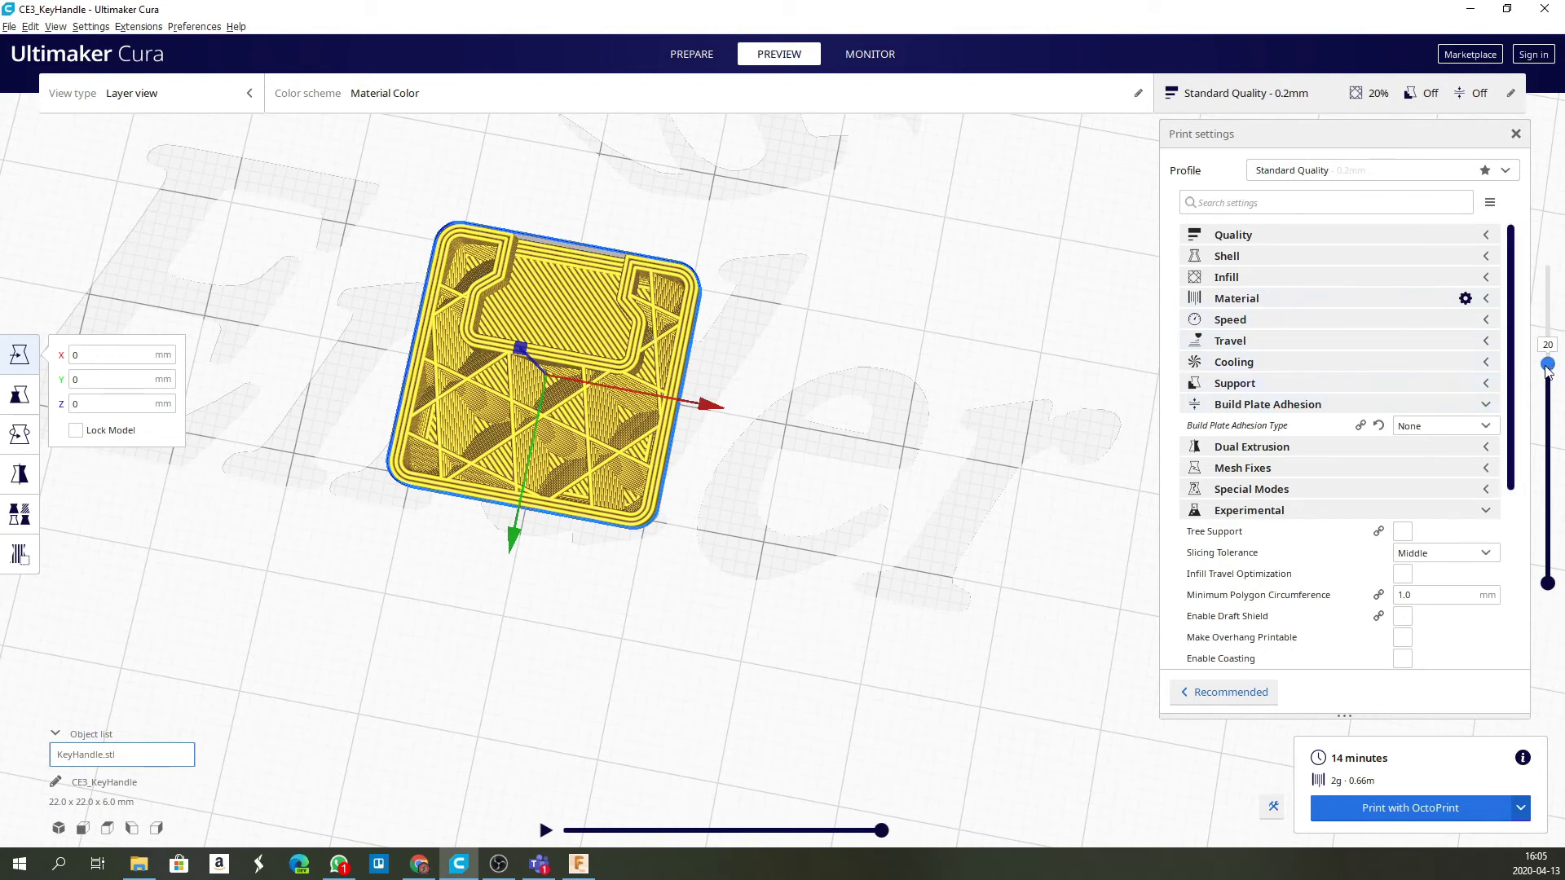
pyautogui.moveTo(1548, 364); pyautogui.dragTo(1548, 358)
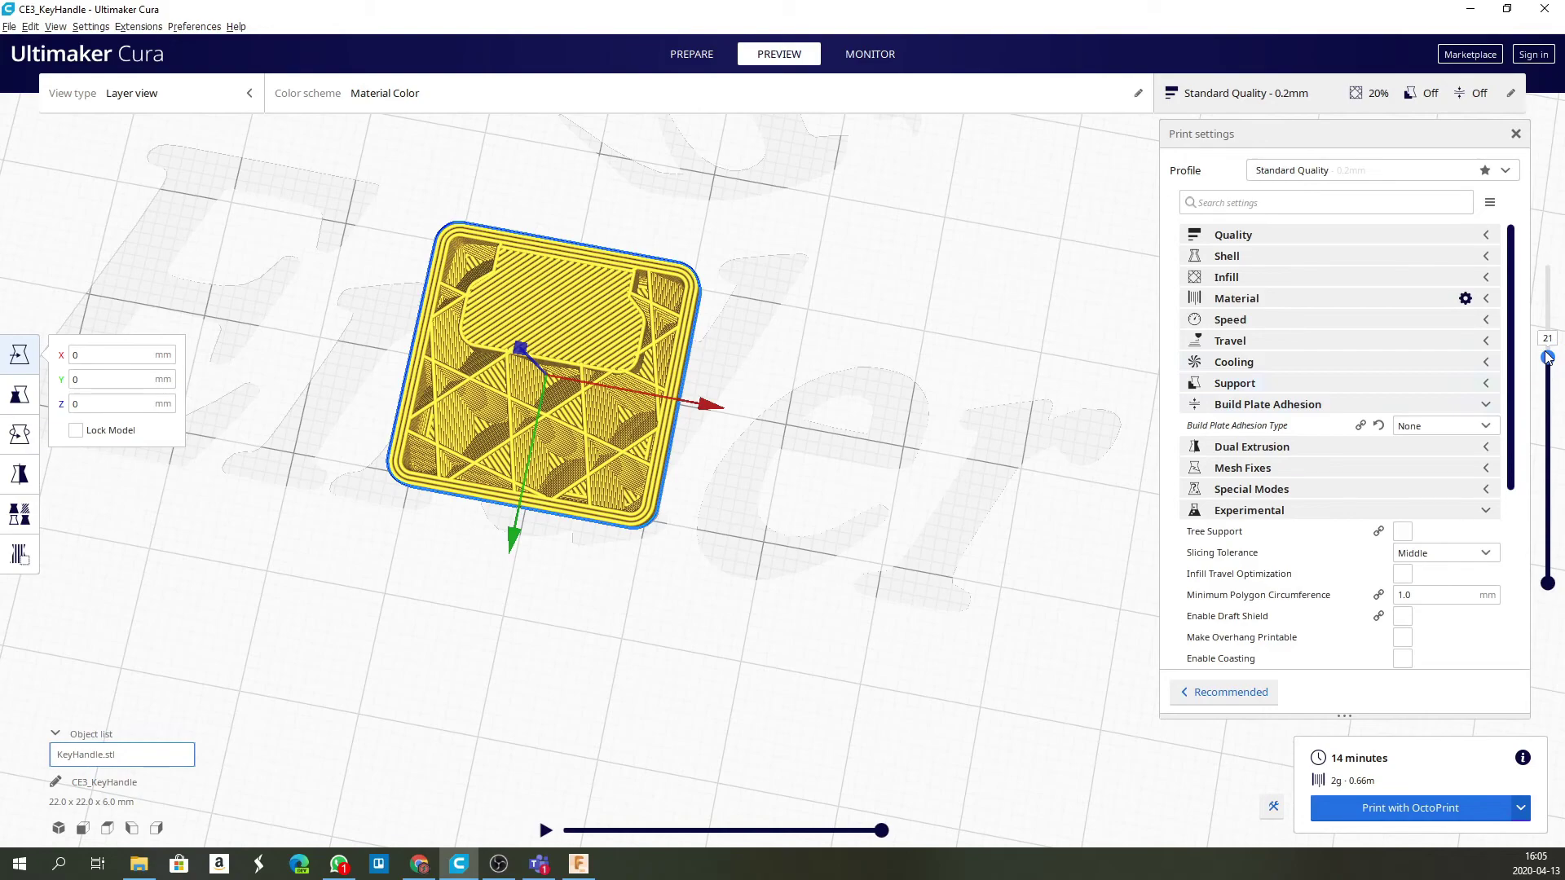